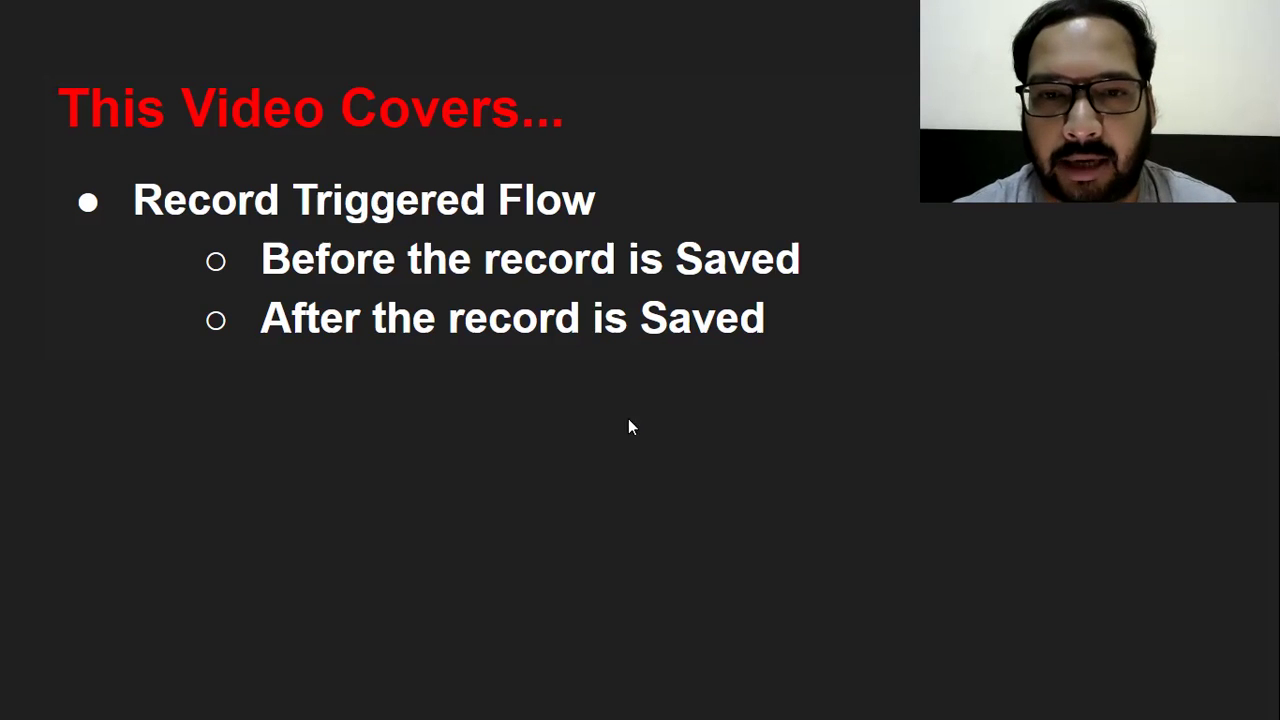
Switch to the Salesforce Flows setup page in the browser and create a new Record-Triggered Flow
key("alt+Tab")
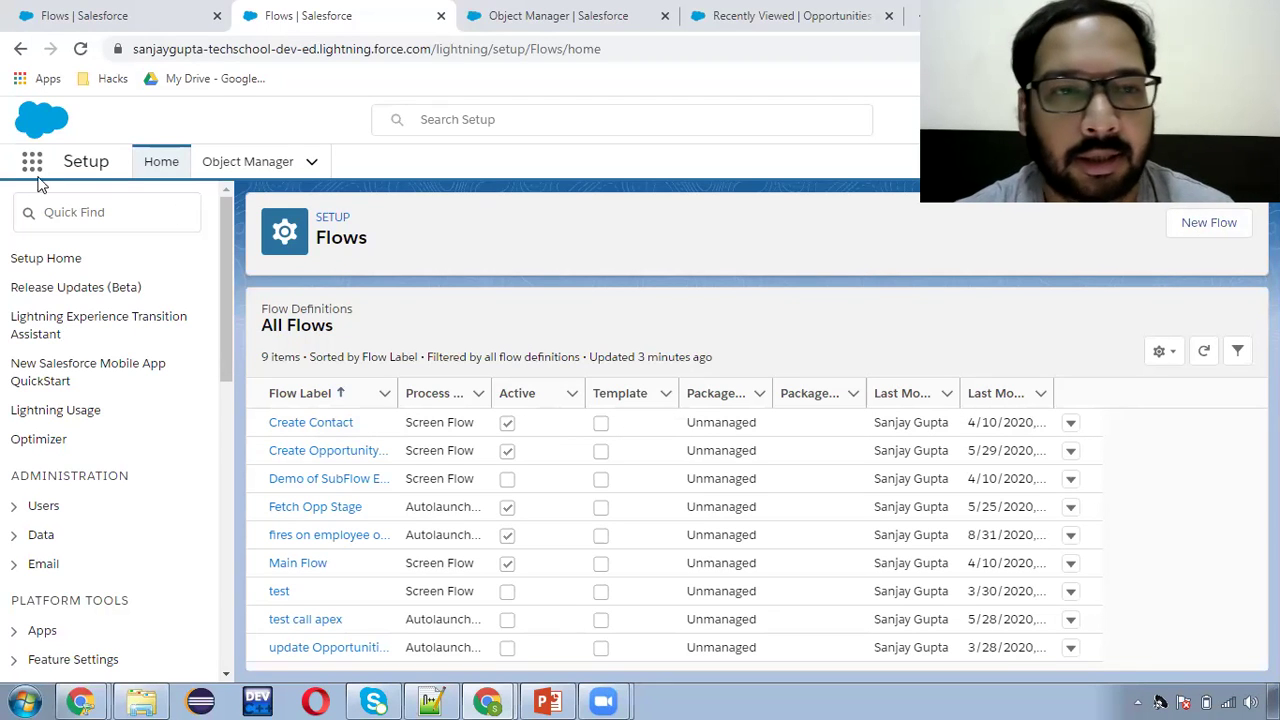
left_click(80, 210)
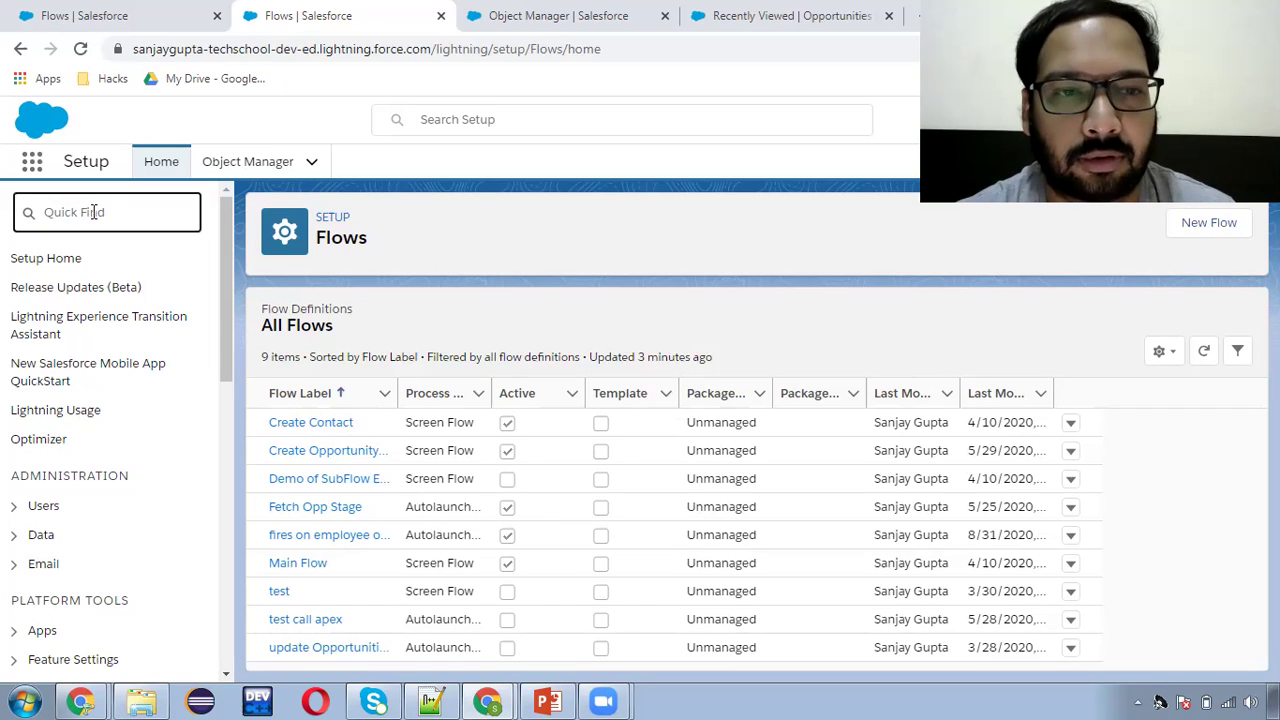
left_click(1207, 226)
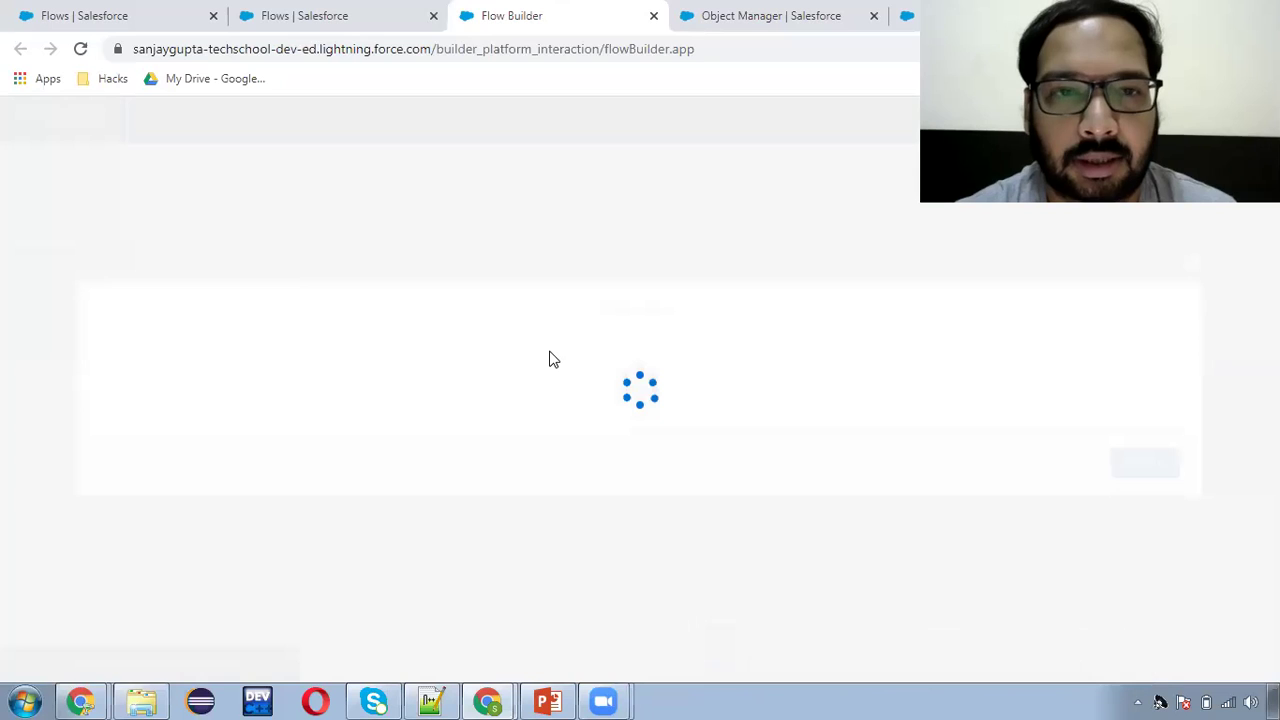
left_click(645, 324)
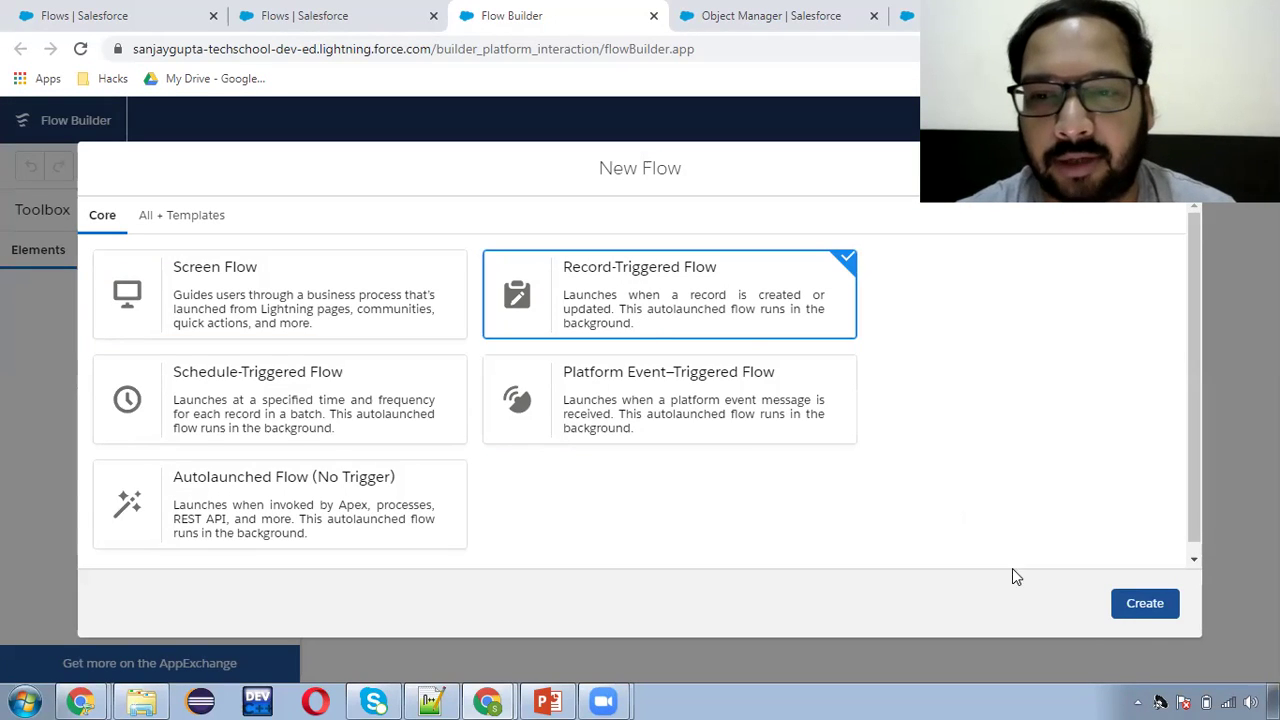
left_click(1142, 605)
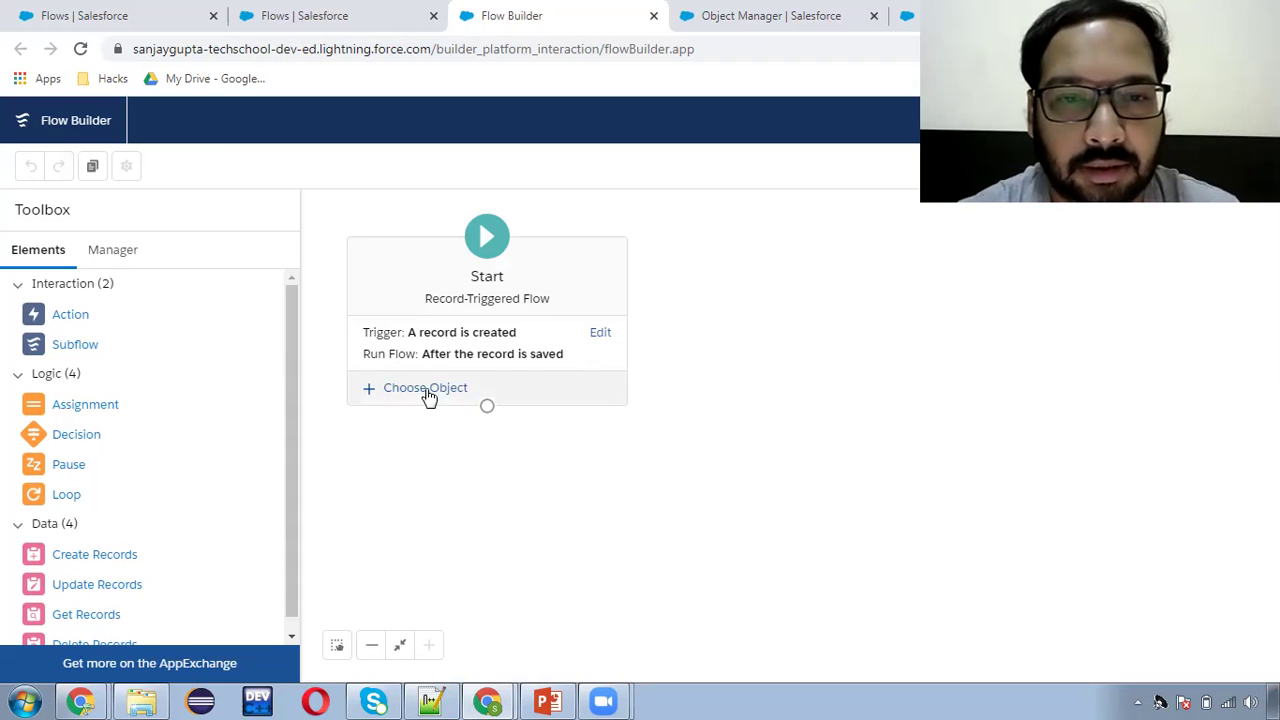
Configure the flow's trigger for when a record is created, running the flow before the record is saved
left_click(480, 346)
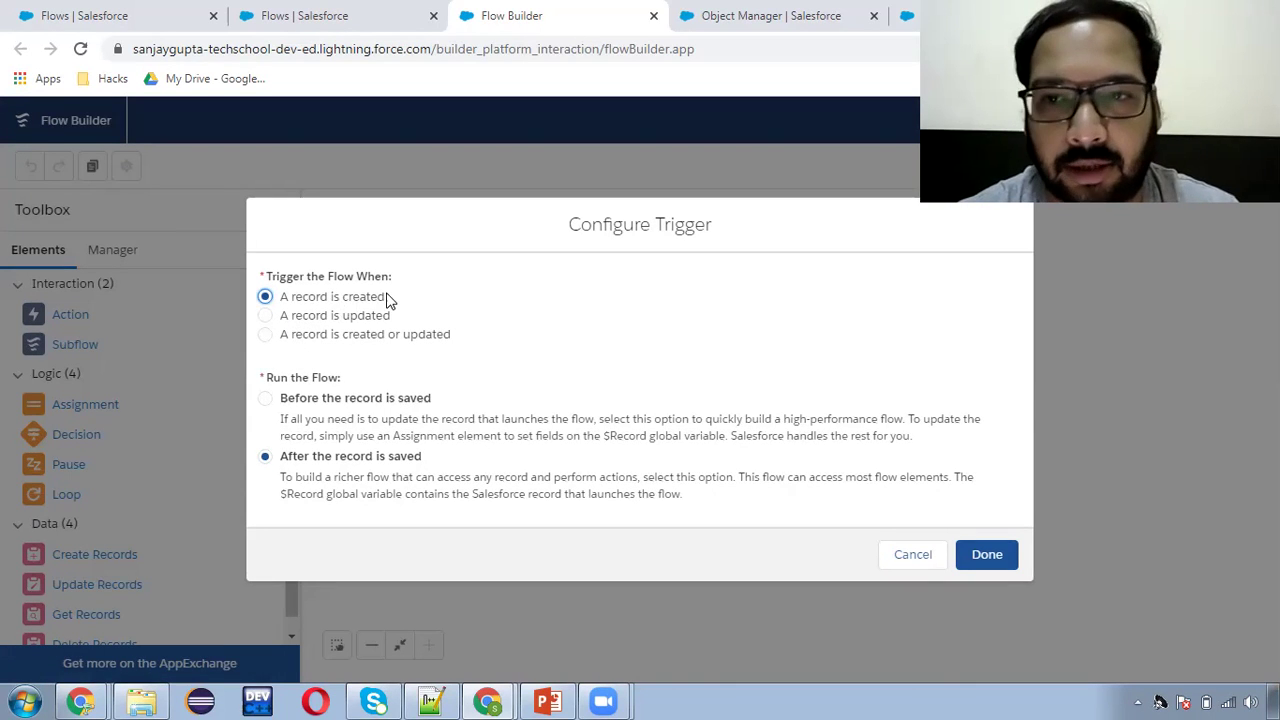
left_click(299, 409)
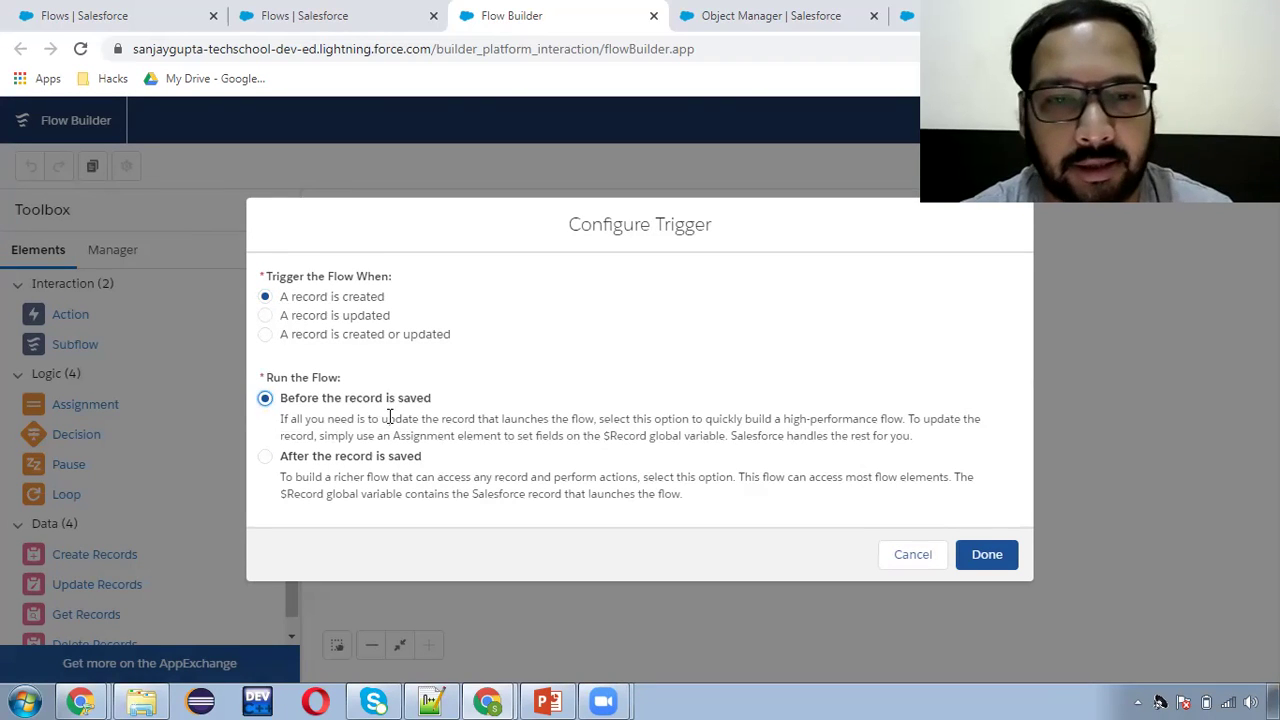
left_click_drag(277, 421, 922, 452)
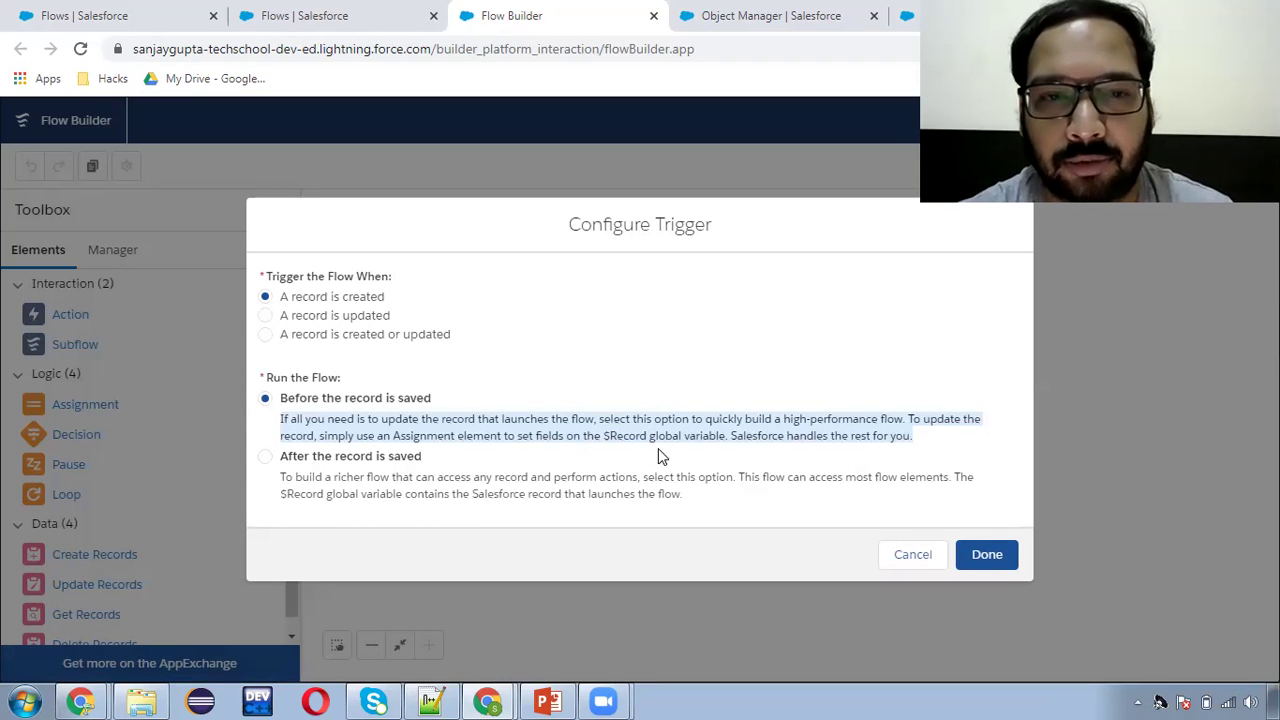
left_click(985, 560)
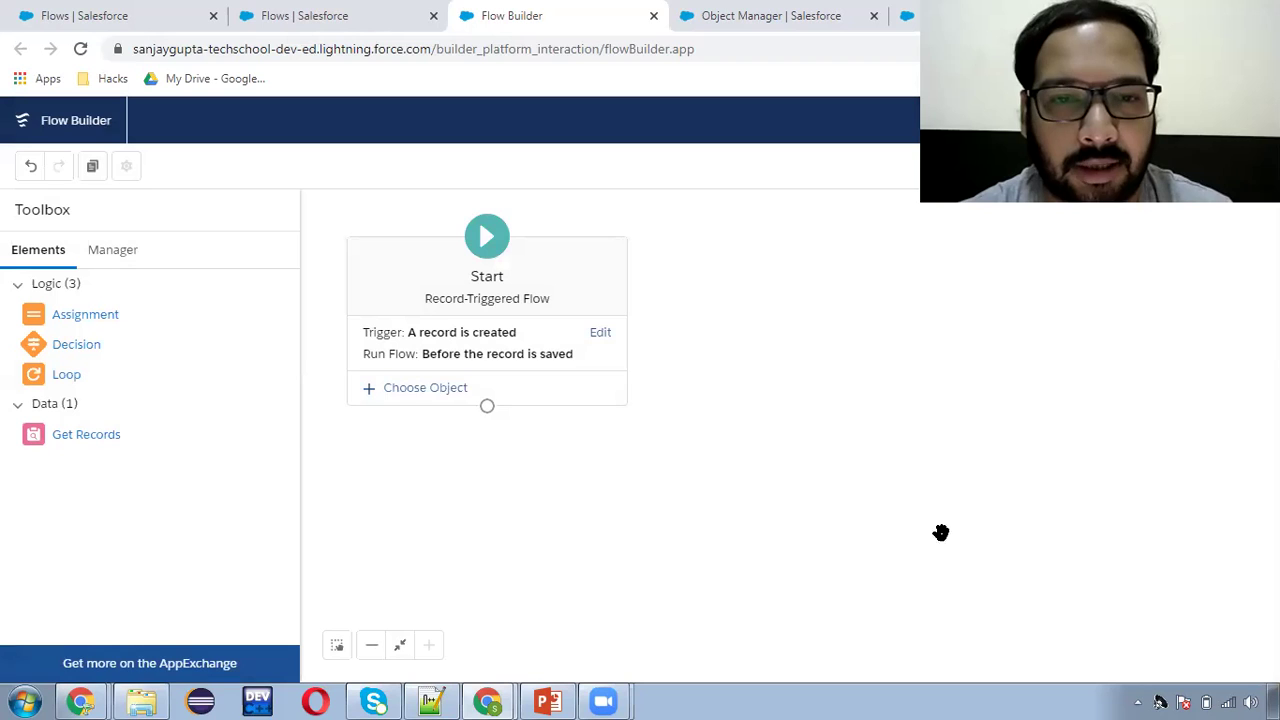
Choose Contact as the object whose records trigger the flow
left_click(443, 387)
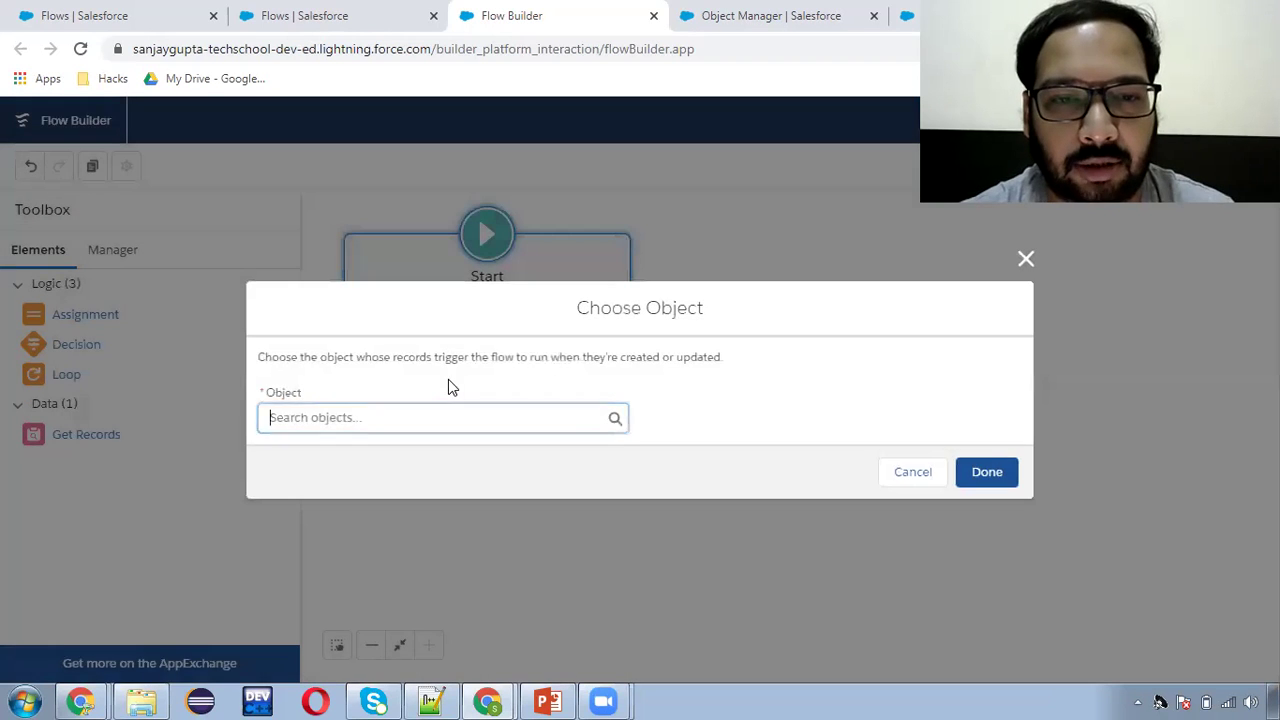
type("contact")
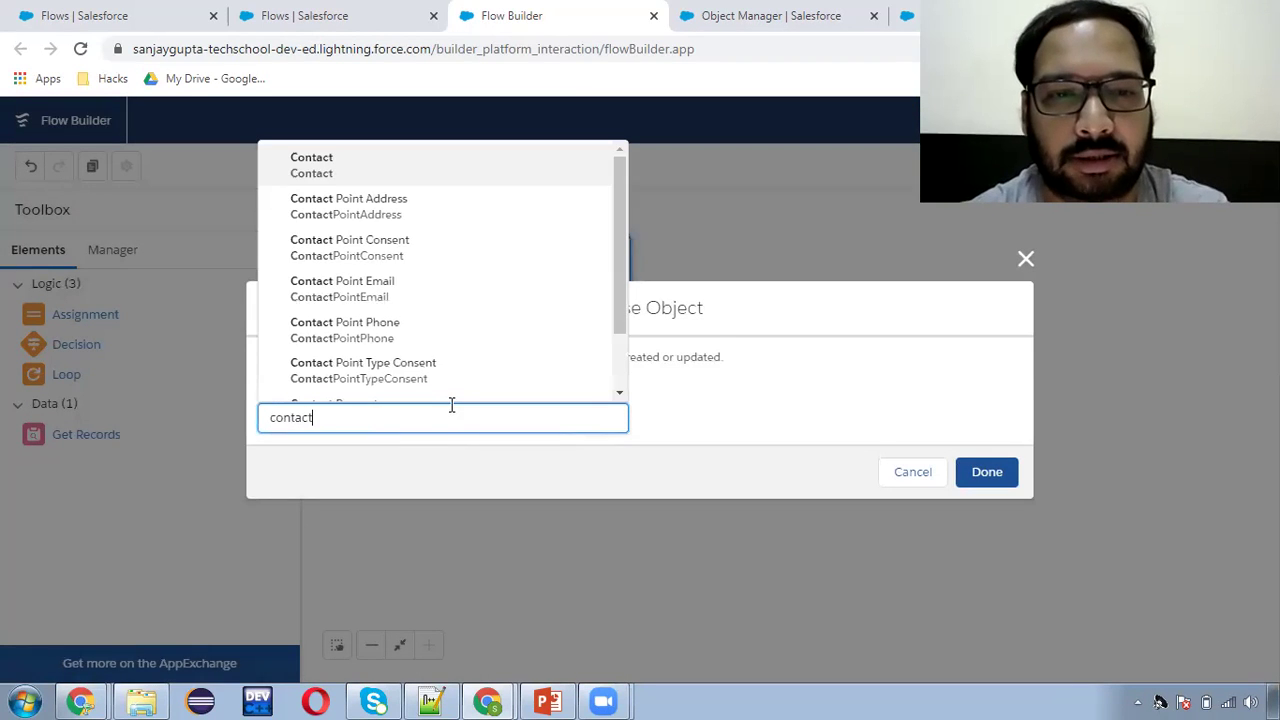
left_click(350, 172)
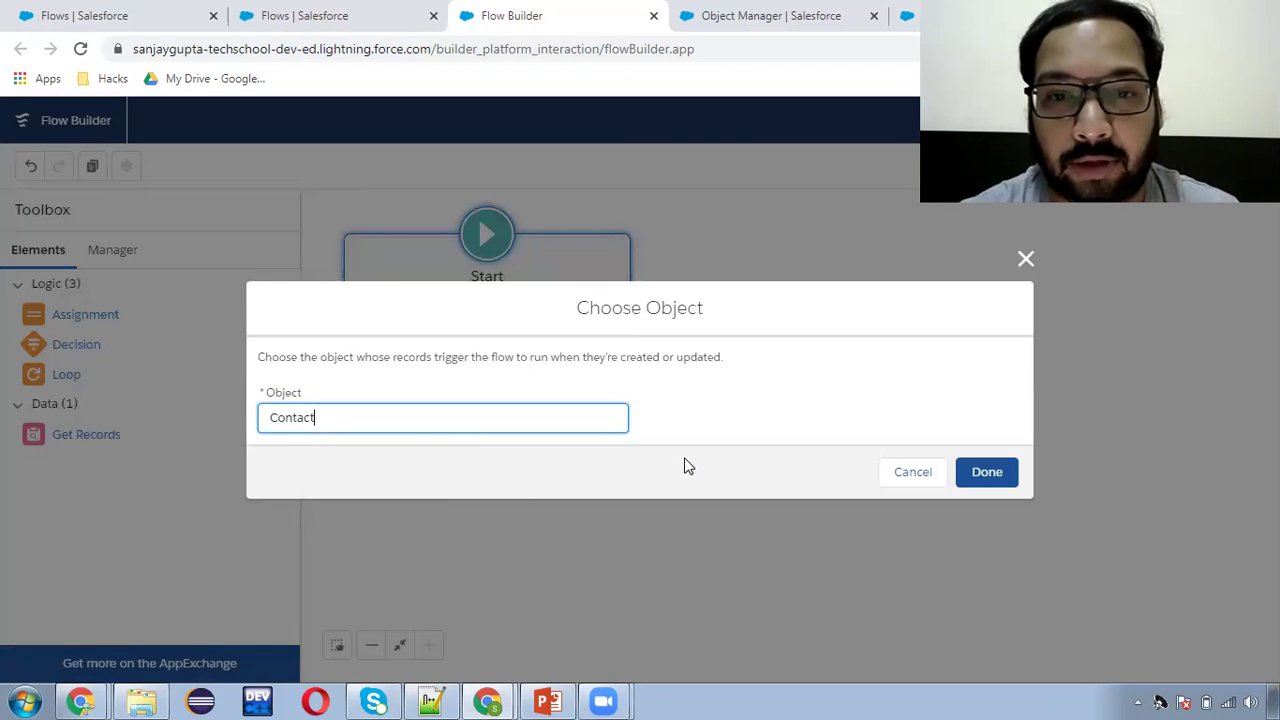
left_click(987, 476)
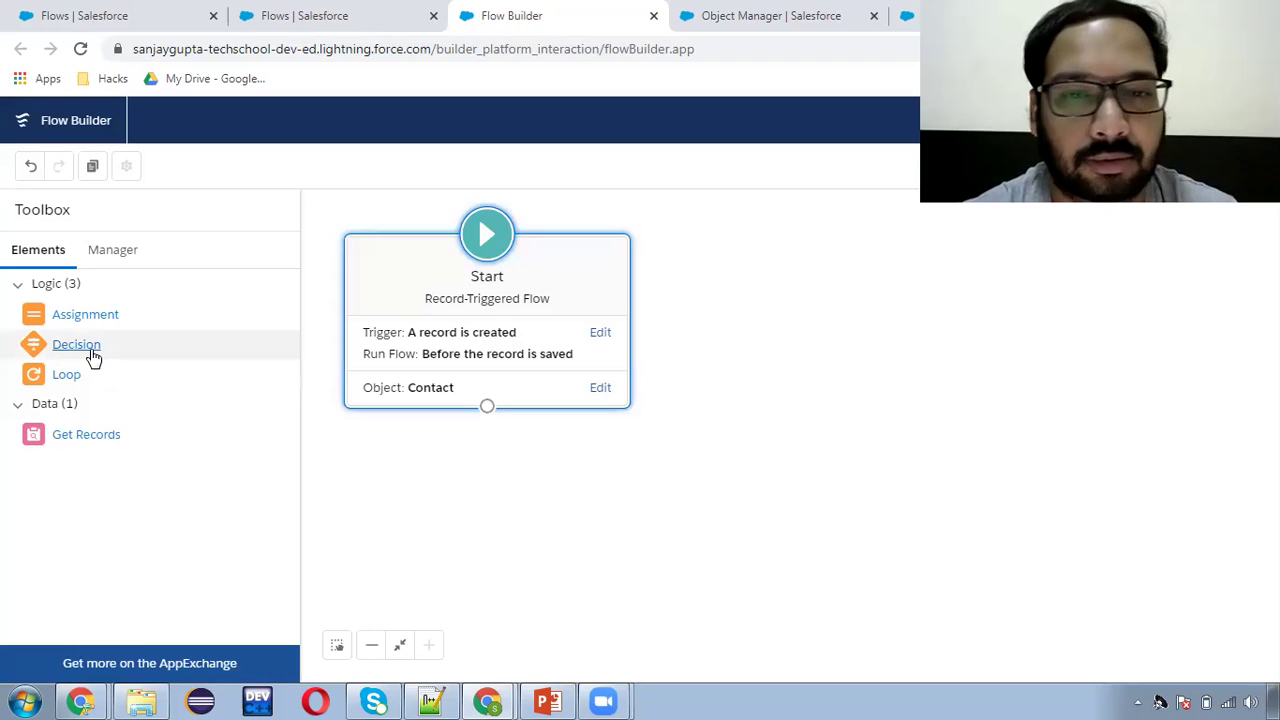
Add a Decision element labelled "check account" beside Start, with an outcome labelled "ispopulated"
left_click_drag(77, 355, 701, 386)
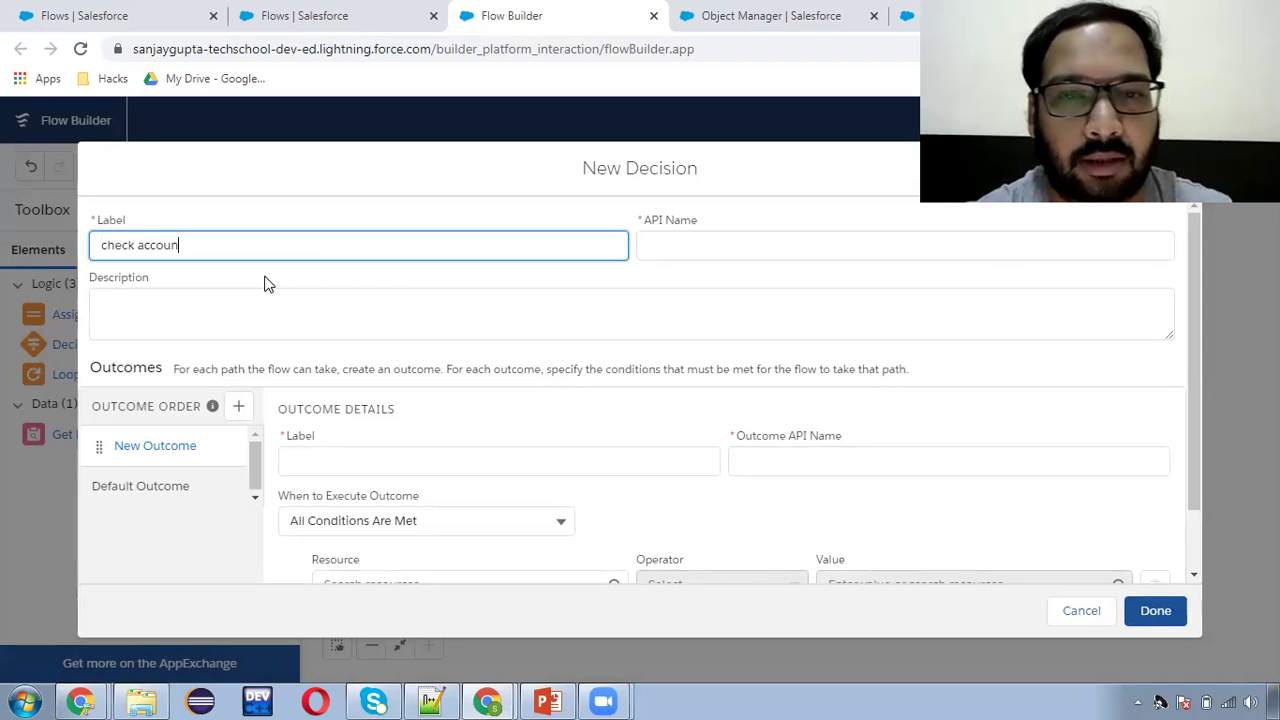
type("check account")
left_click(660, 245)
left_click(369, 457)
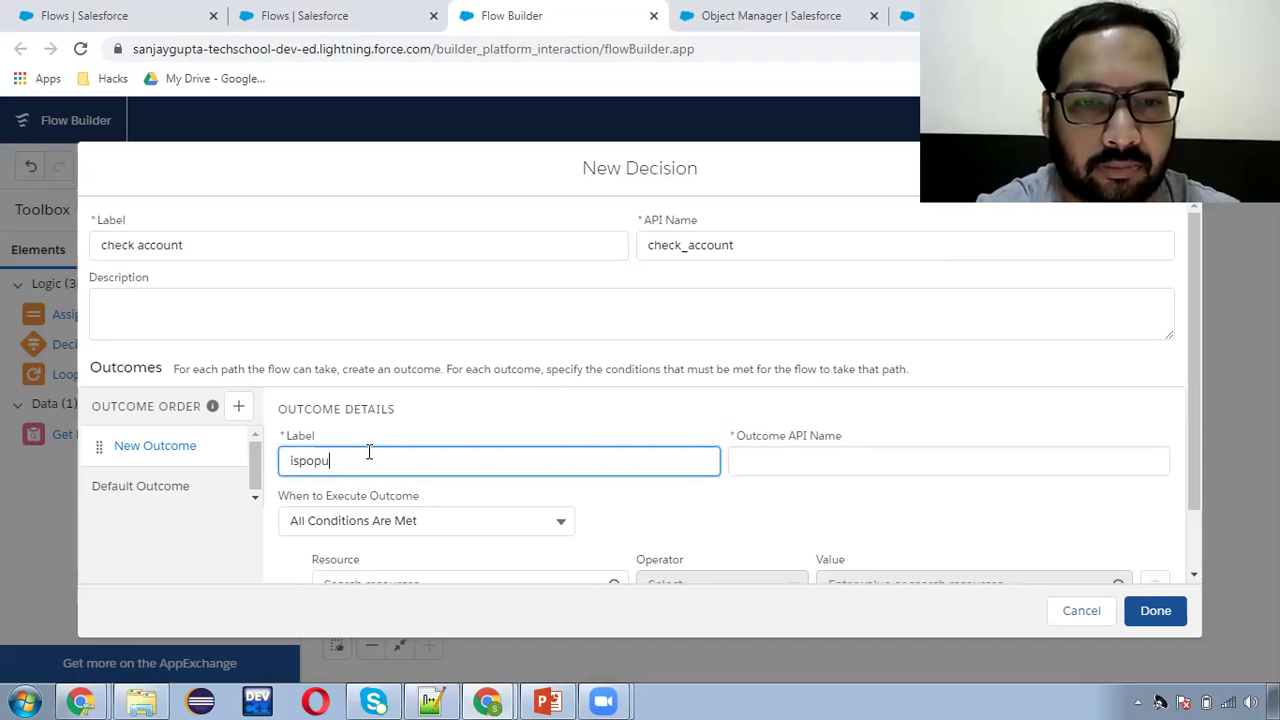
left_click(812, 460)
left_click(776, 508)
scroll(641, 518, "down", 1)
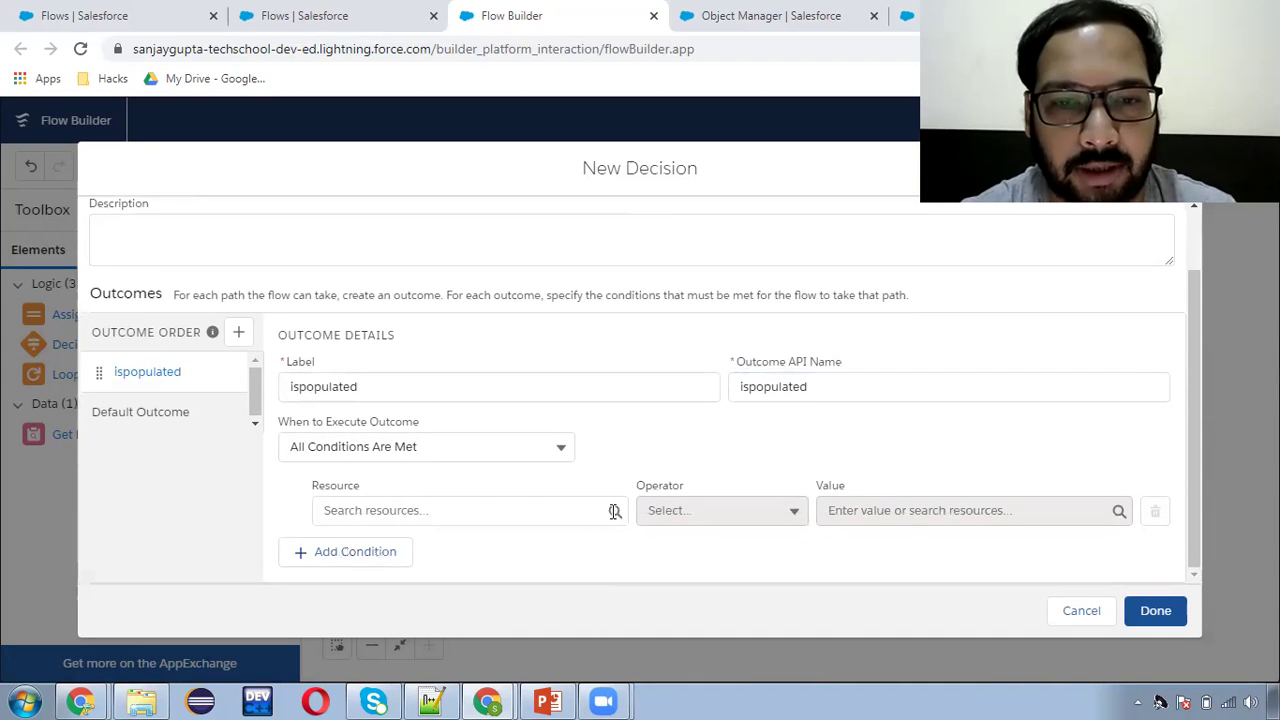
Set the ispopulated condition to {!$Record.AccountId} Is Null {!$GlobalConstant.False}, finish the decision, and connect Start to it
left_click(431, 513)
type("rec")
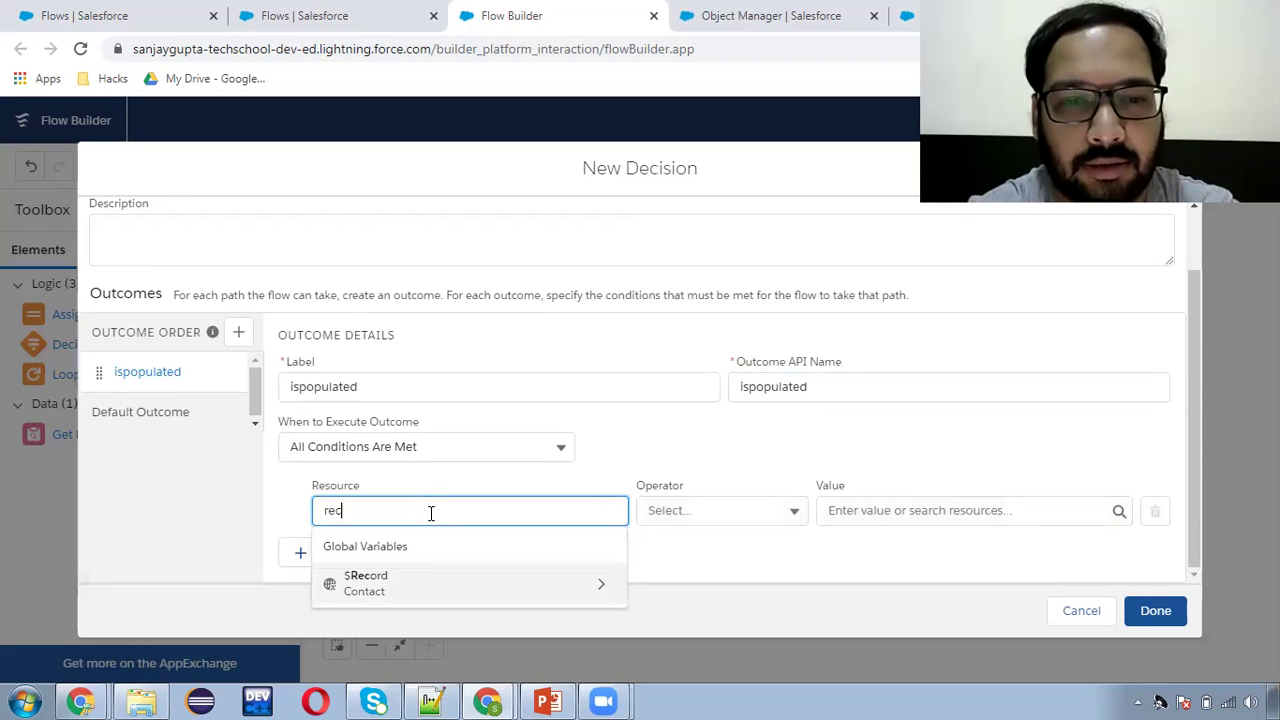
left_click(383, 591)
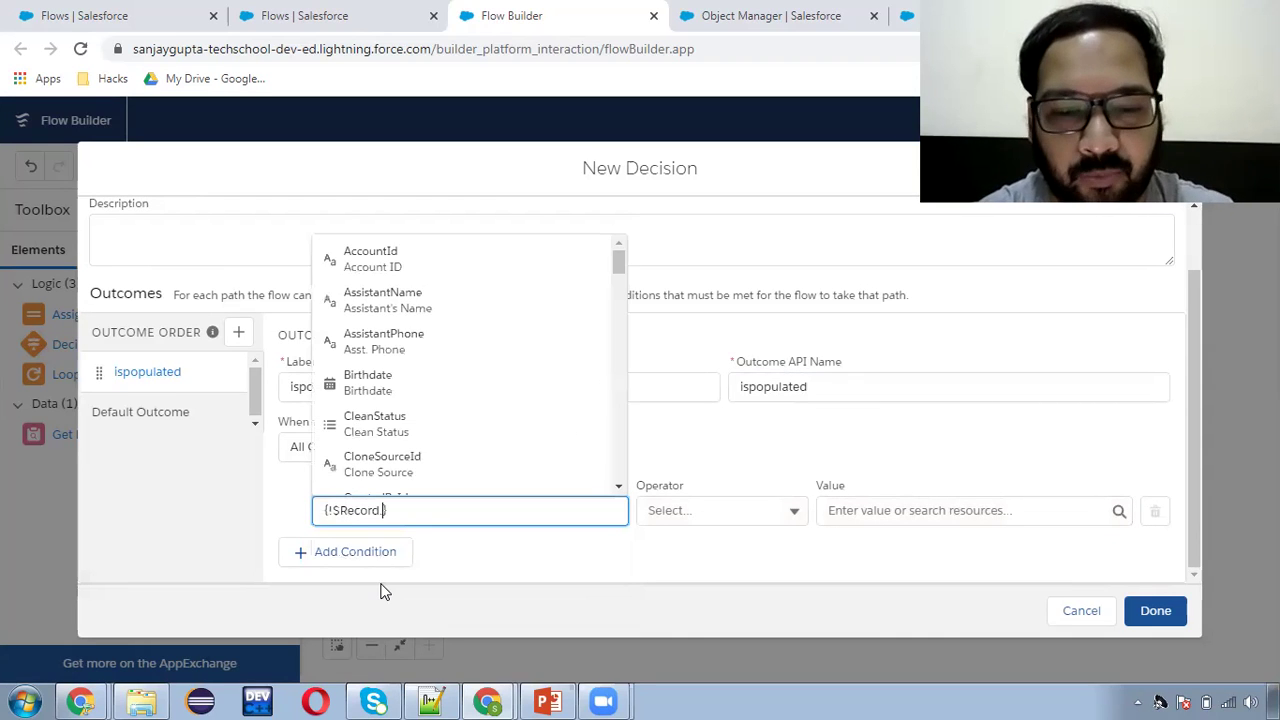
type("acc")
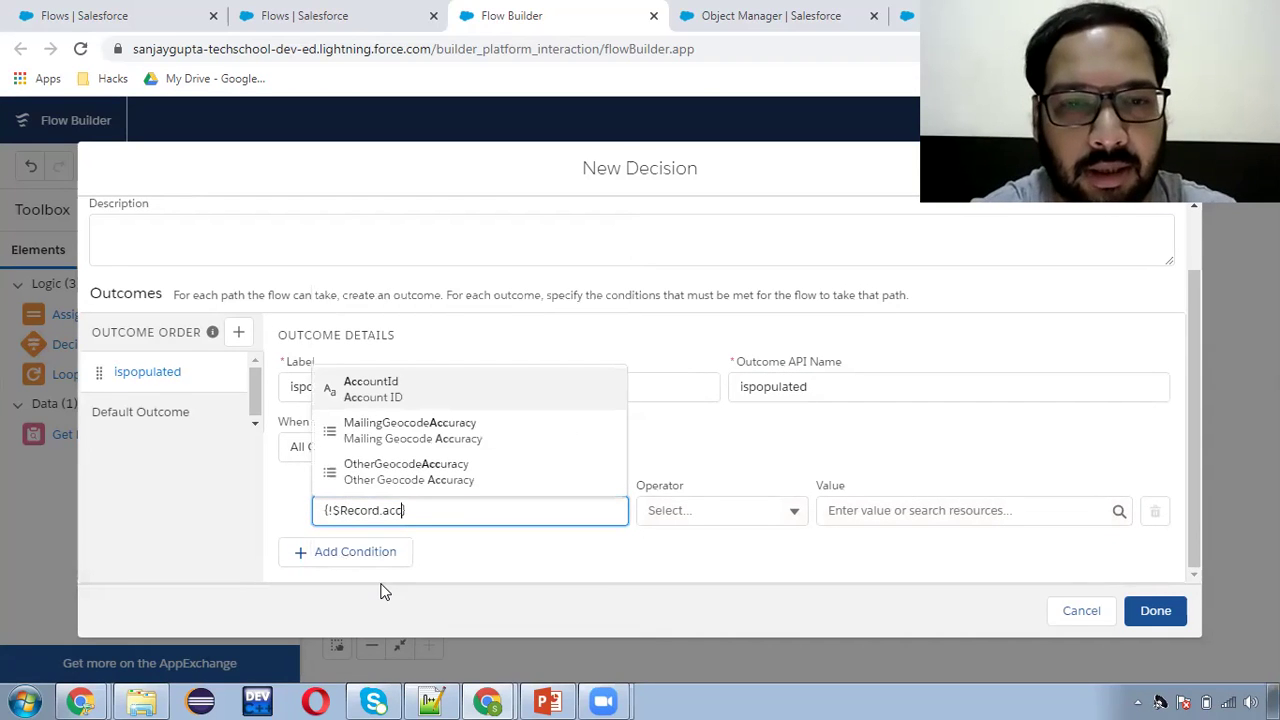
left_click(428, 396)
left_click(725, 512)
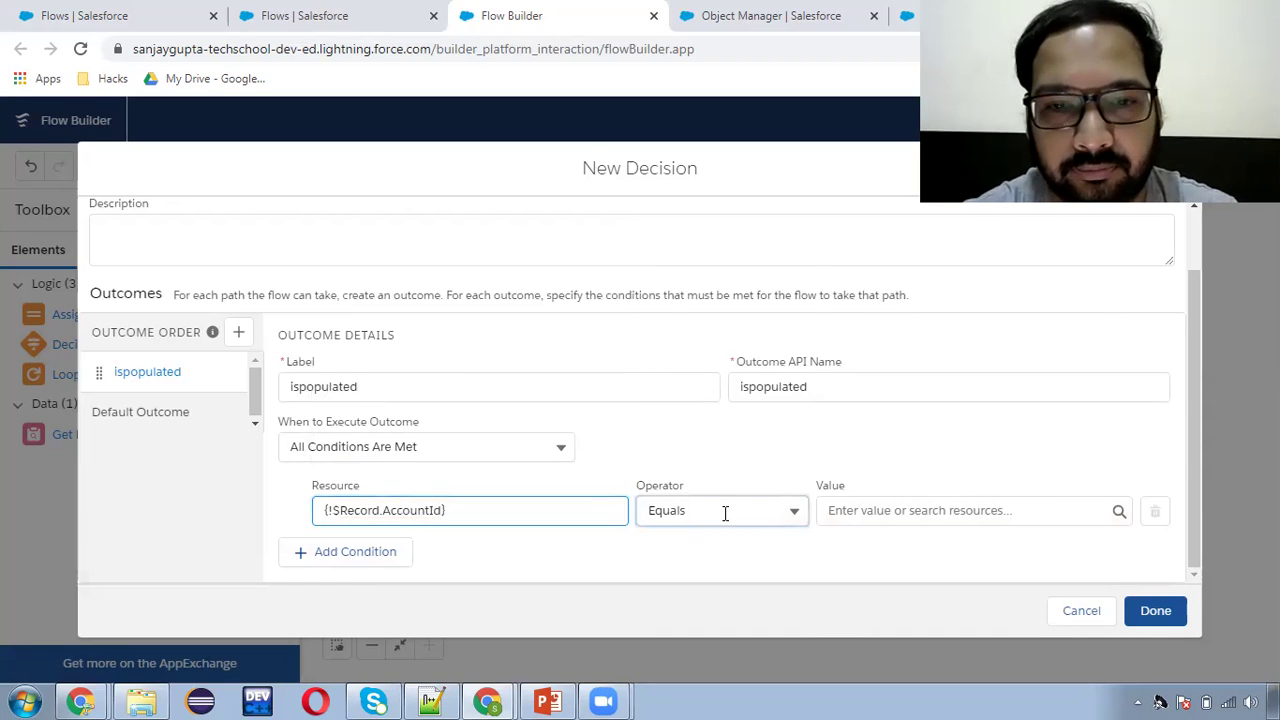
left_click(848, 510)
type("false")
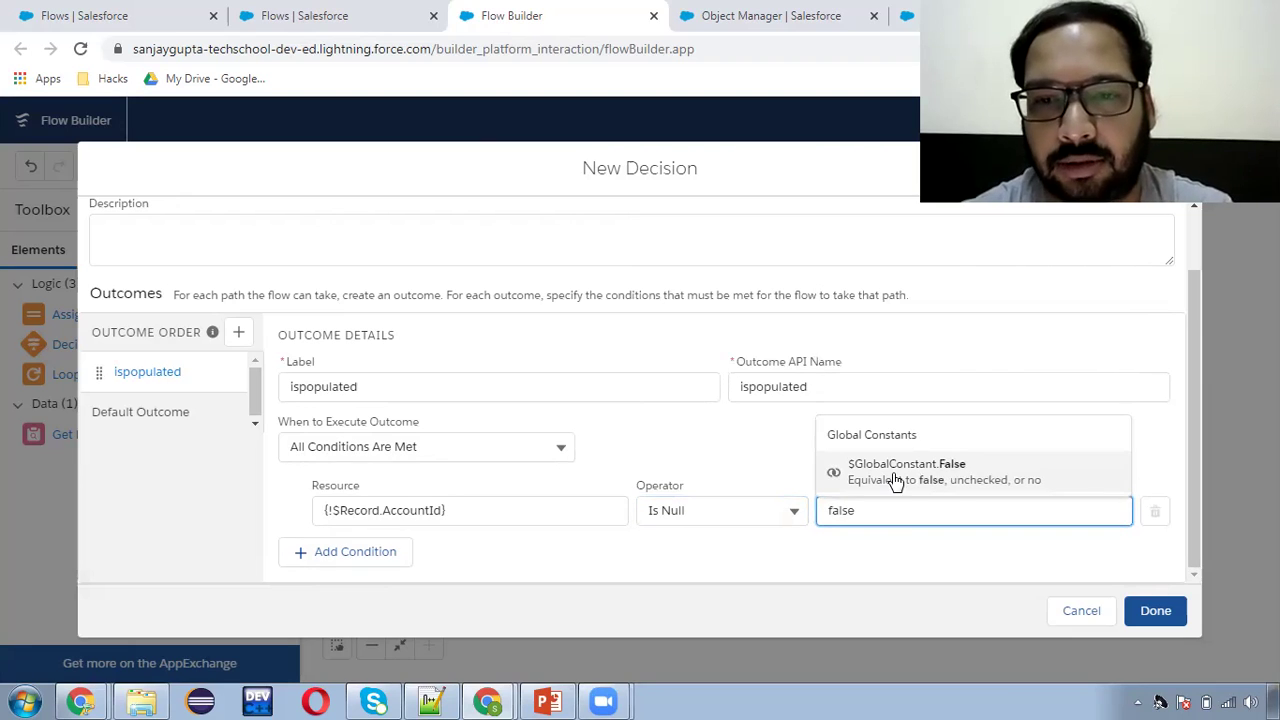
left_click(896, 472)
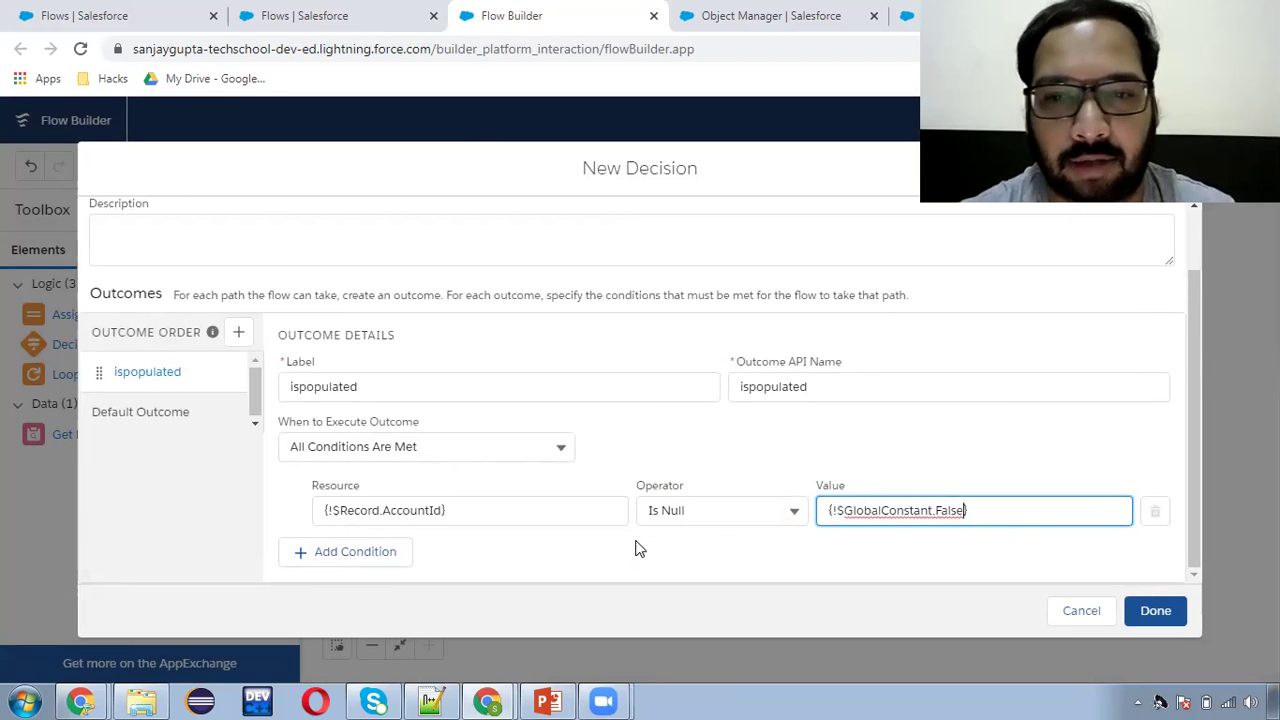
left_click(1166, 618)
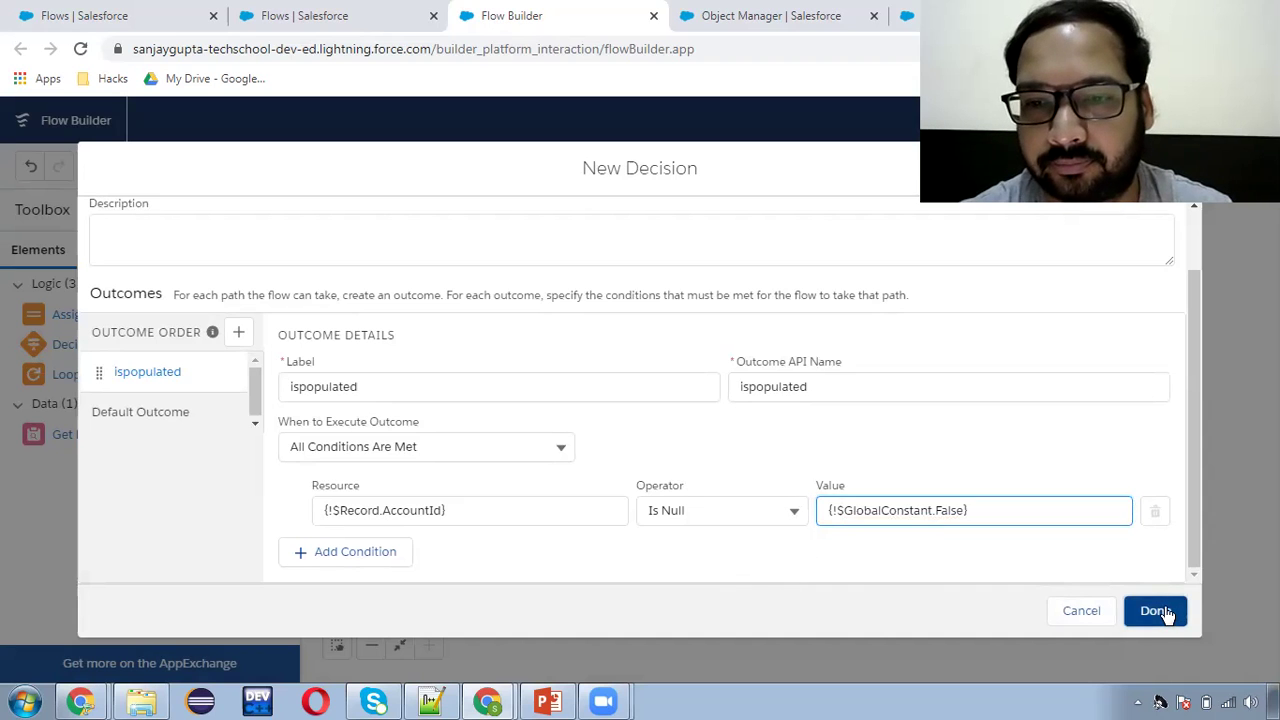
left_click_drag(494, 404, 732, 422)
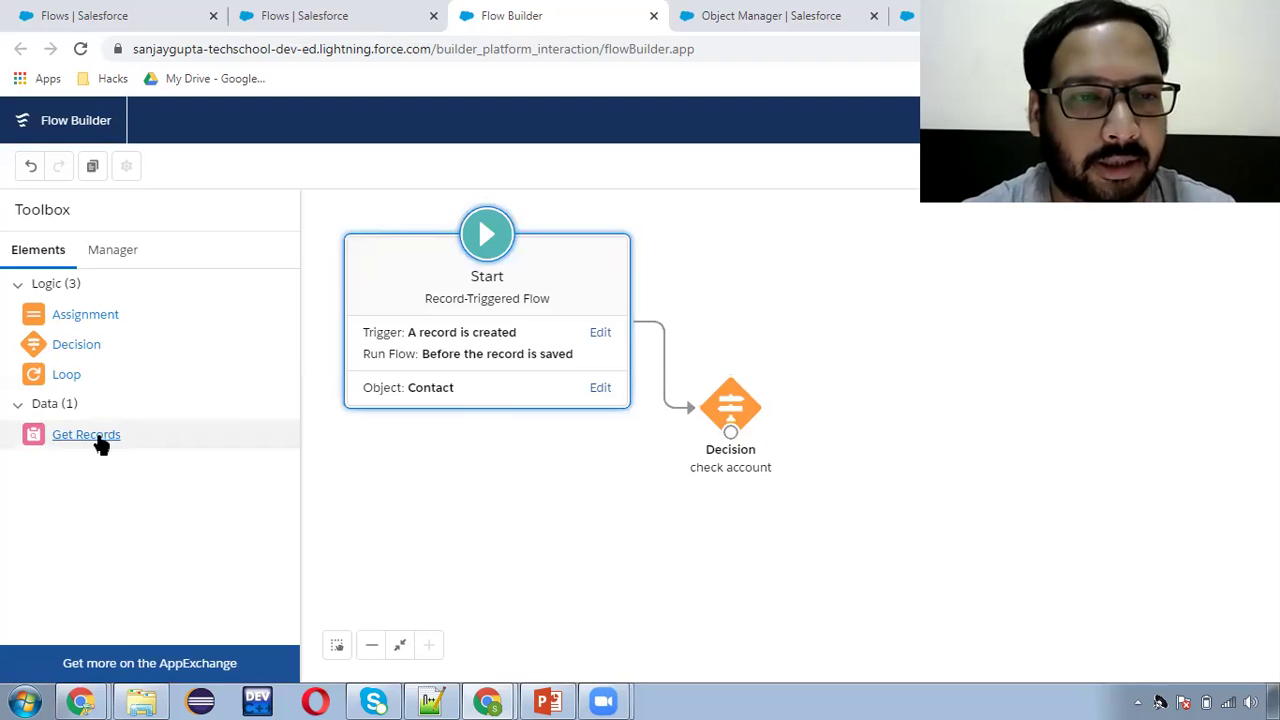
Add a Get Records element labelled "get account" beside the decision, retrieving records of the Account object
left_click_drag(75, 440, 849, 383)
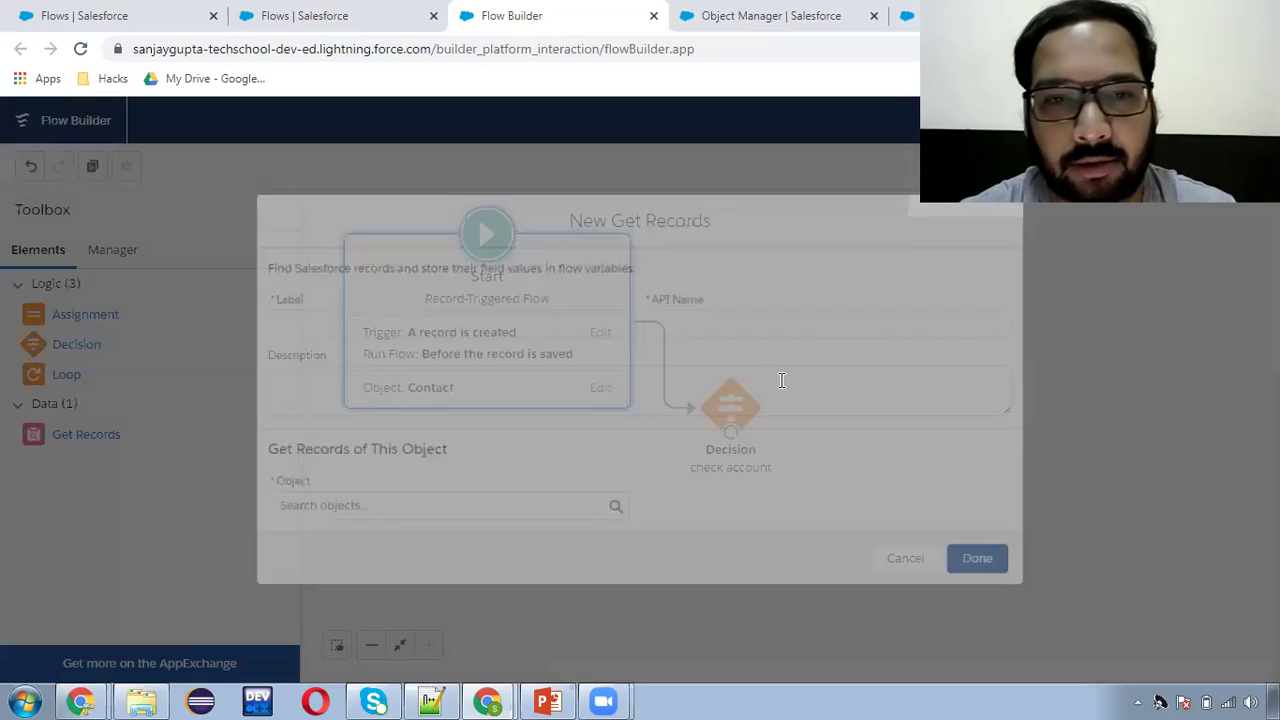
type("get account")
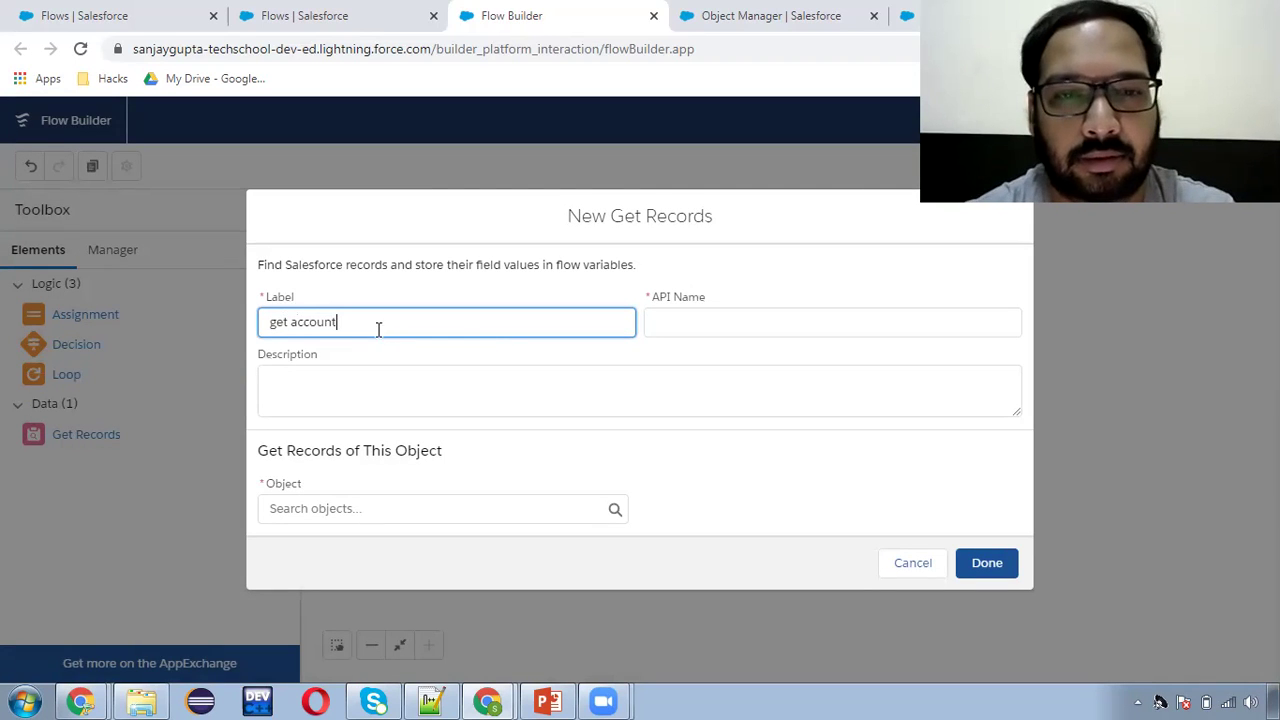
left_click(706, 318)
left_click(355, 512)
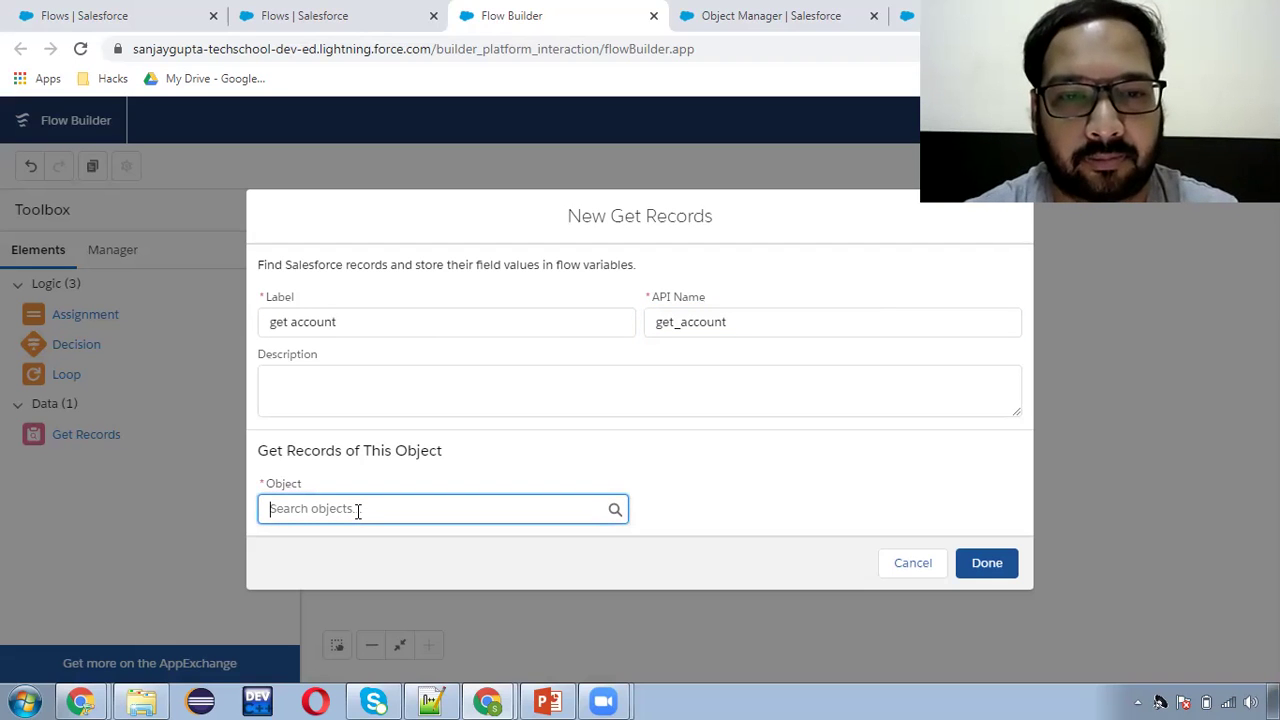
type("account")
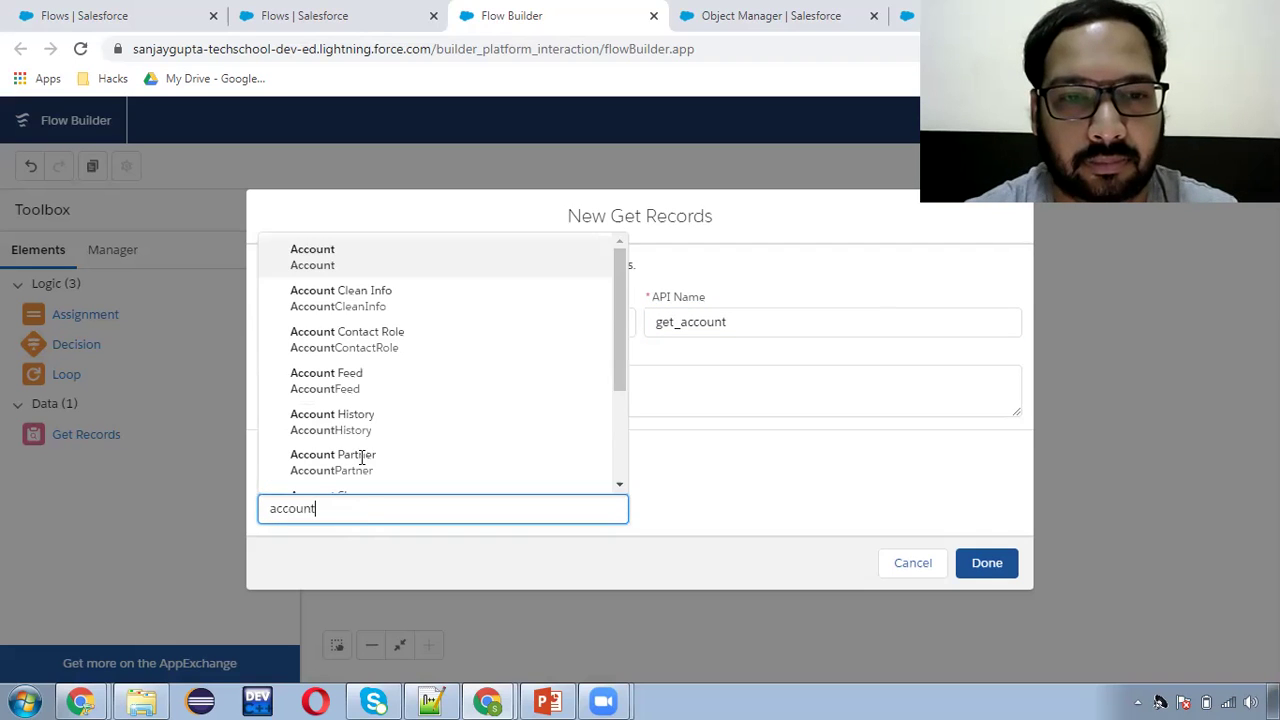
left_click(360, 251)
Filter the account records by Id Equals {!$Record.AccountId} and finish the Get Records element
scroll(413, 472, "down", 2)
left_click(389, 446)
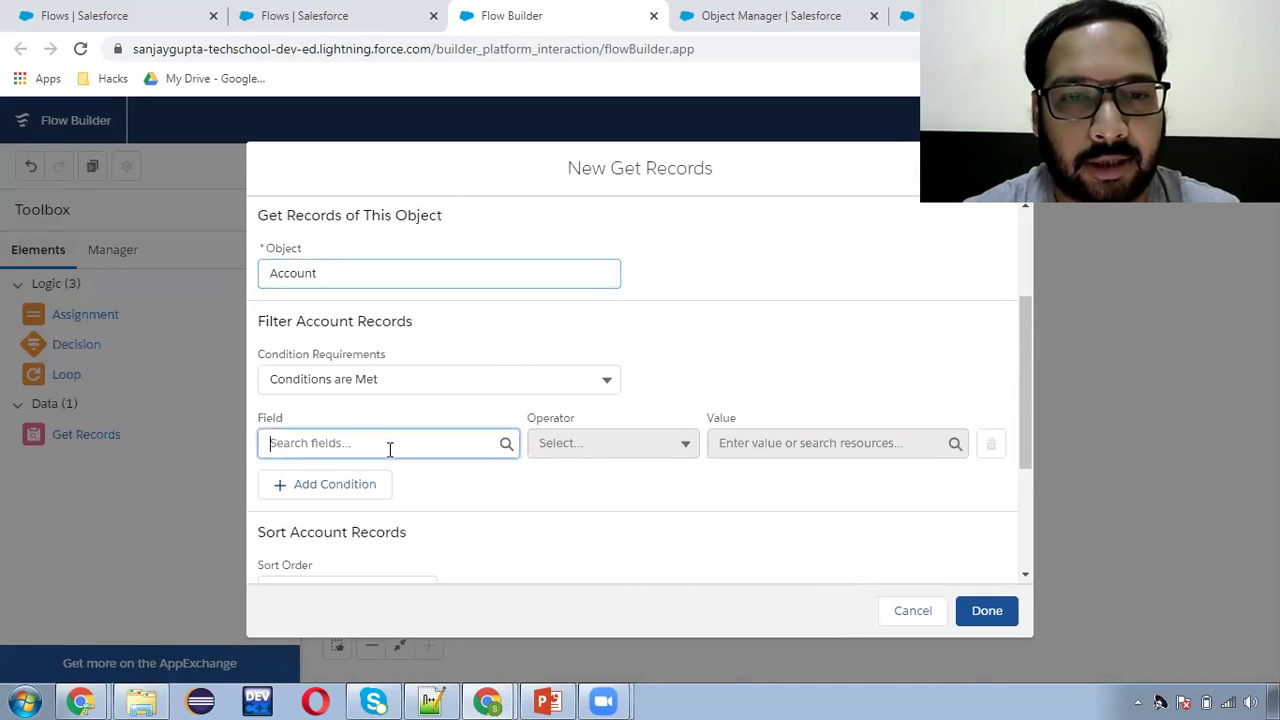
type("Id")
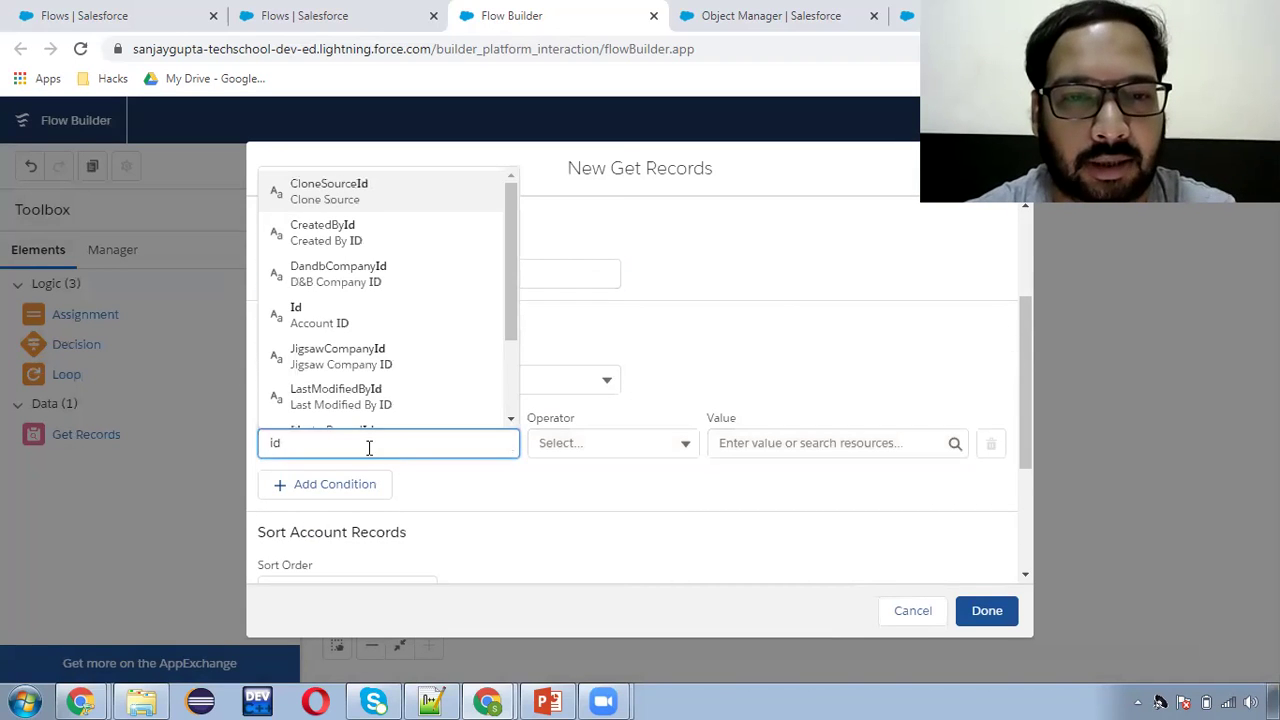
left_click(363, 308)
left_click(764, 432)
type("rec")
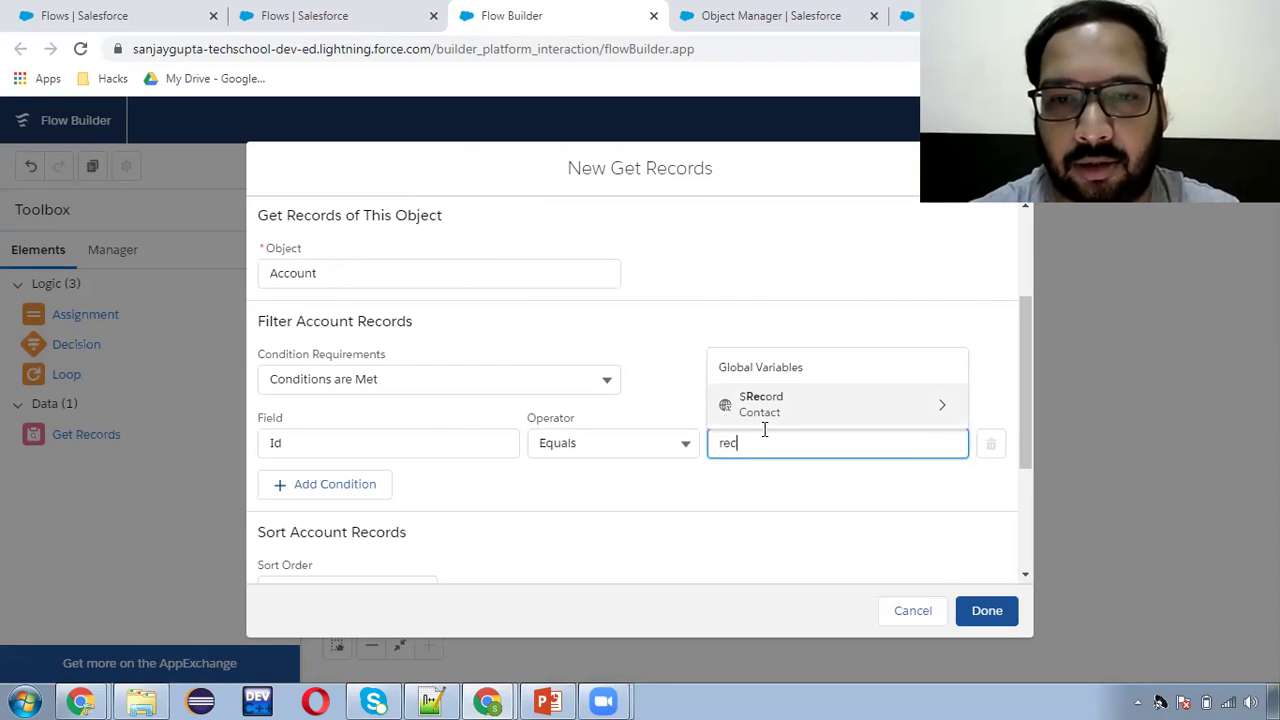
key("Return")
type("acc")
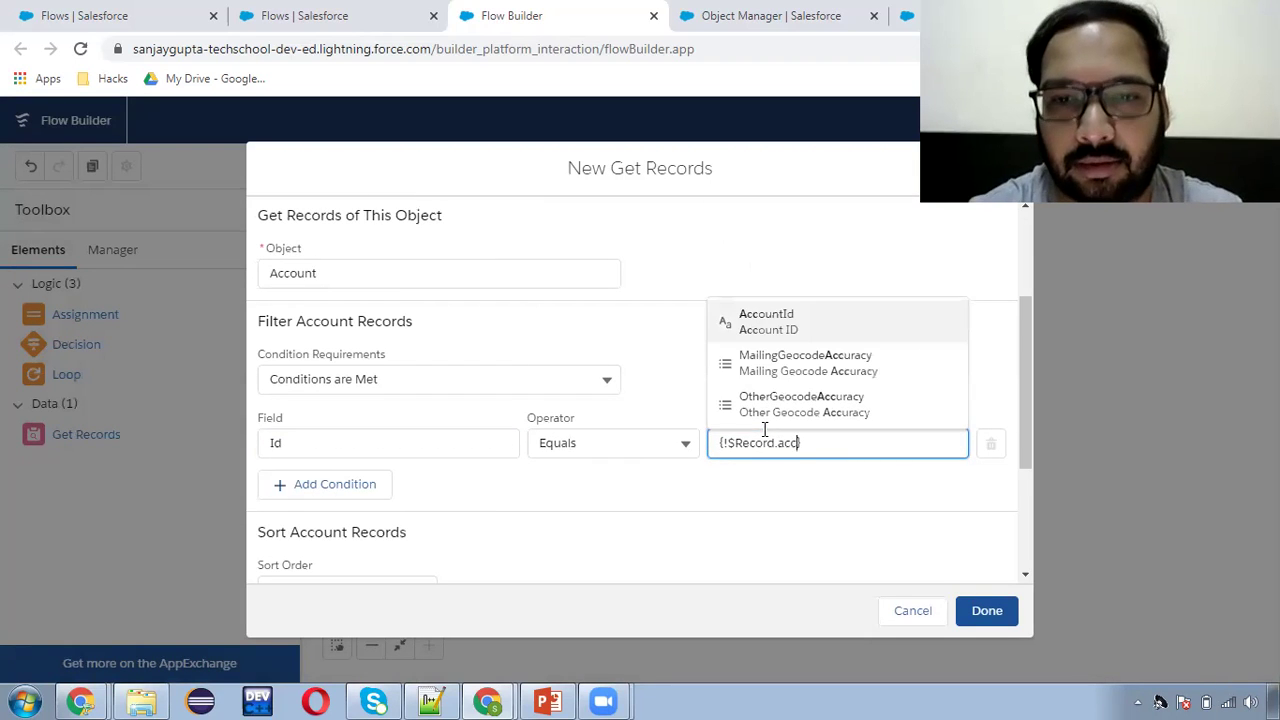
left_click(779, 335)
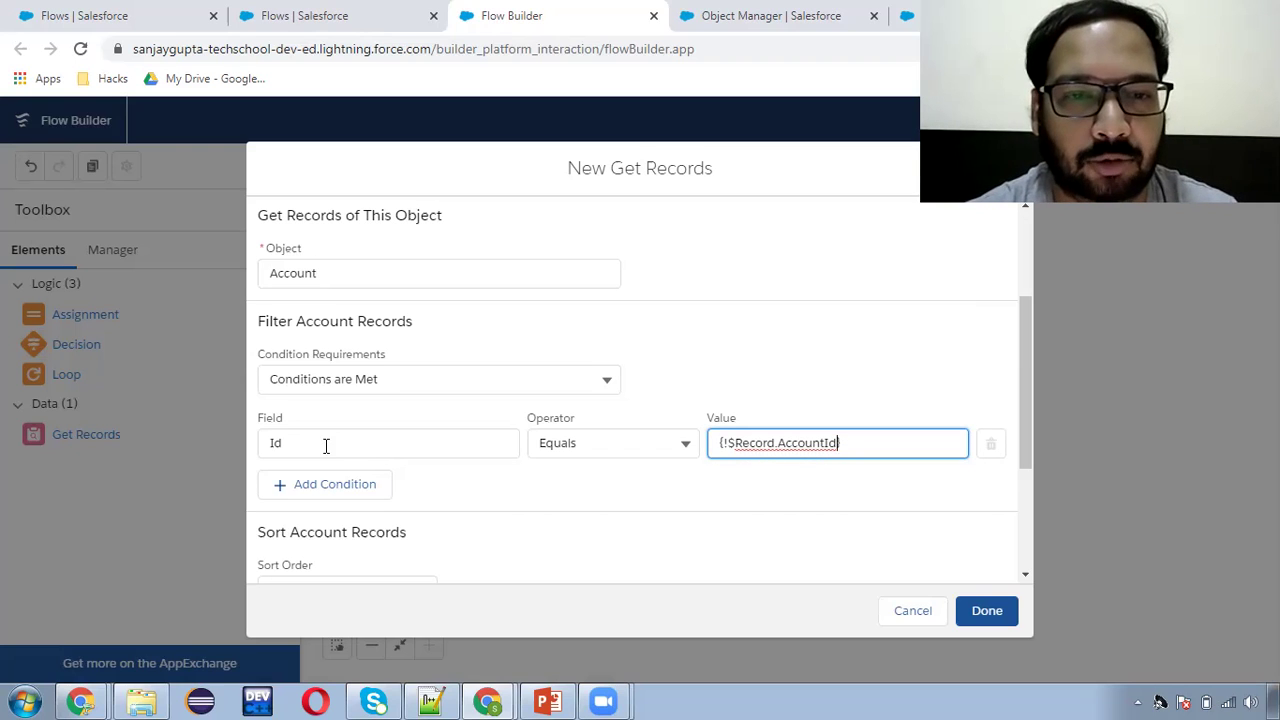
scroll(393, 459, "down", 3)
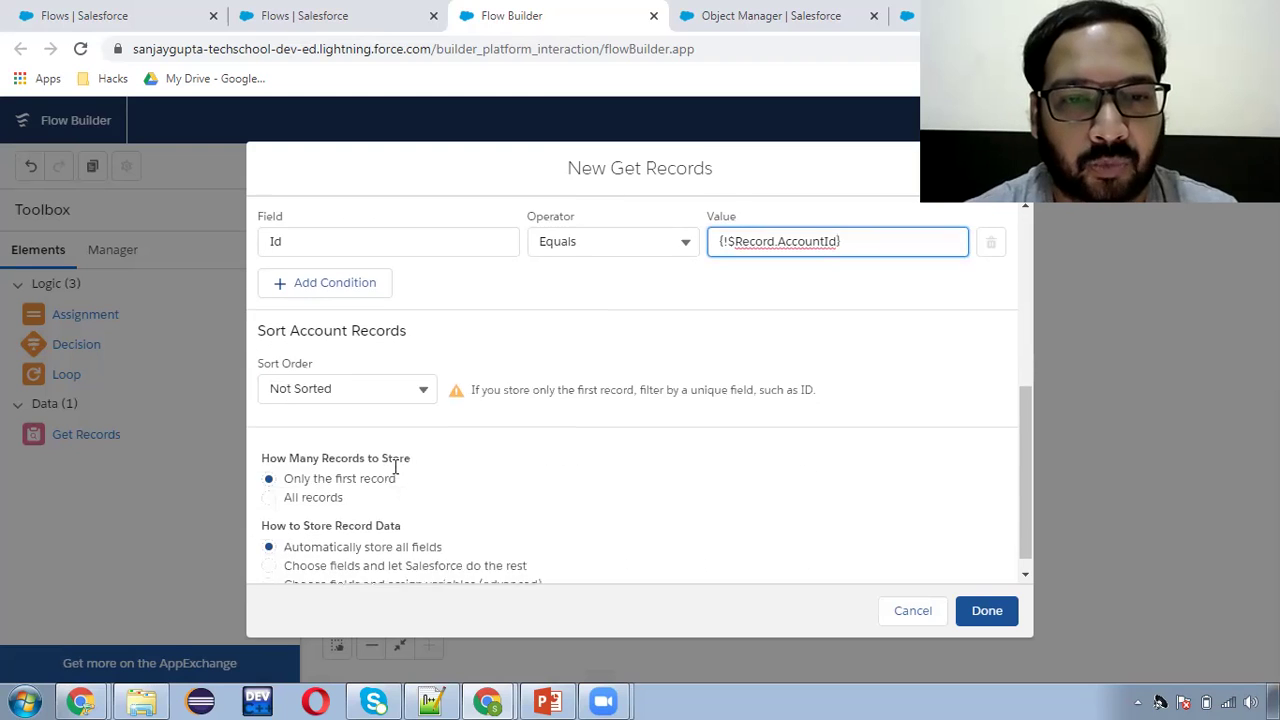
left_click(980, 612)
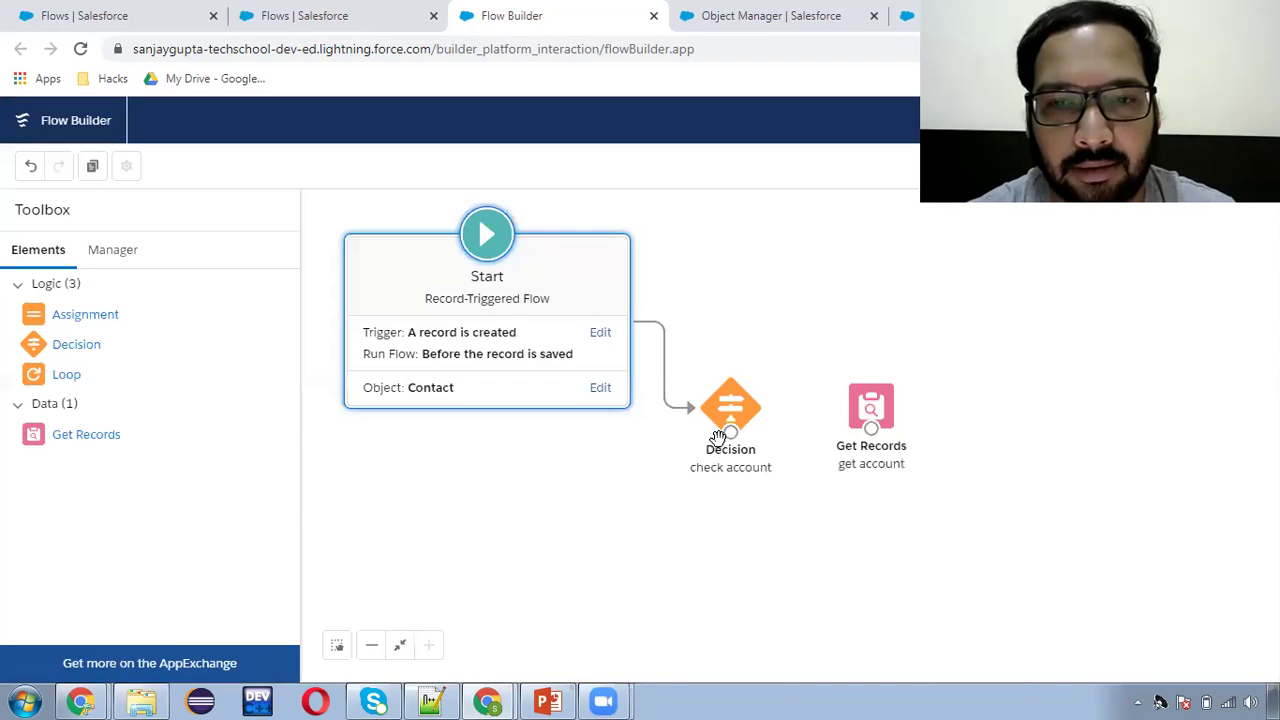
Connect the "check account" decision to the "get account" element using the ispopulated outcome
left_click_drag(733, 441, 833, 432)
left_click_drag(840, 418, 852, 415)
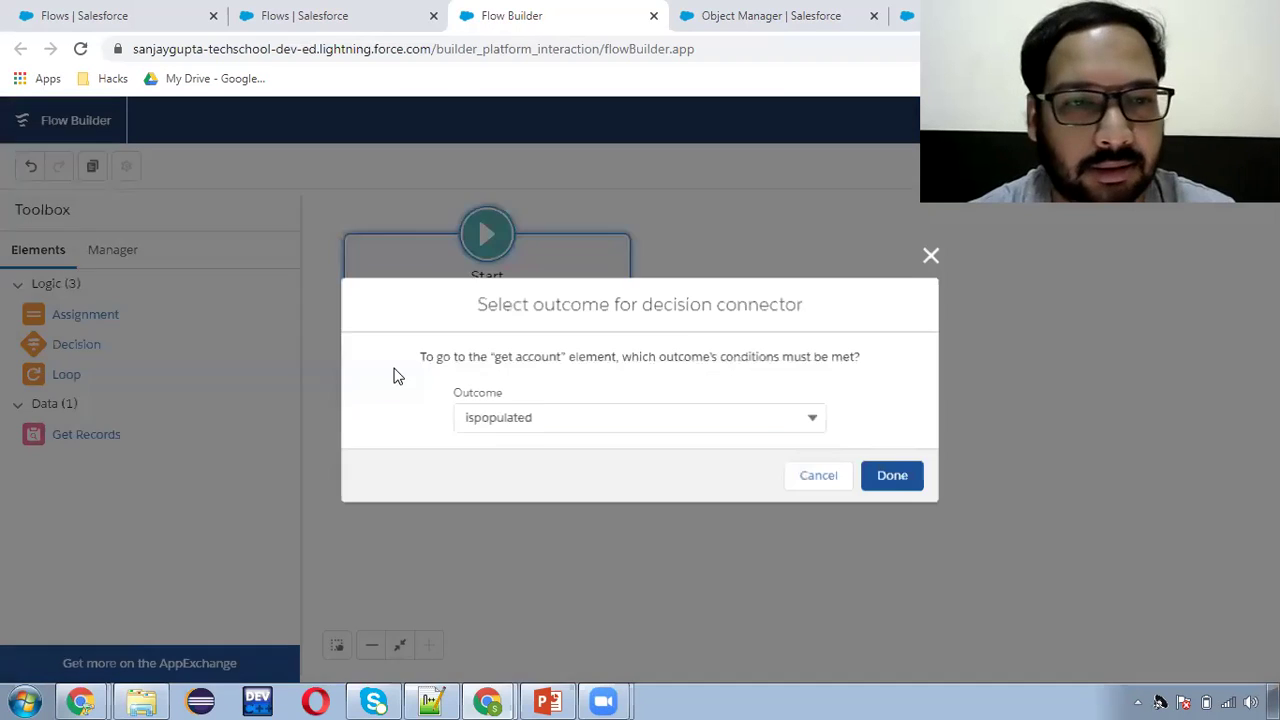
left_click(884, 481)
Add an Assignment element labelled "assign value" beside Get Records, with {!$Record.MobilePhone} as its variable
left_click_drag(86, 312, 991, 380)
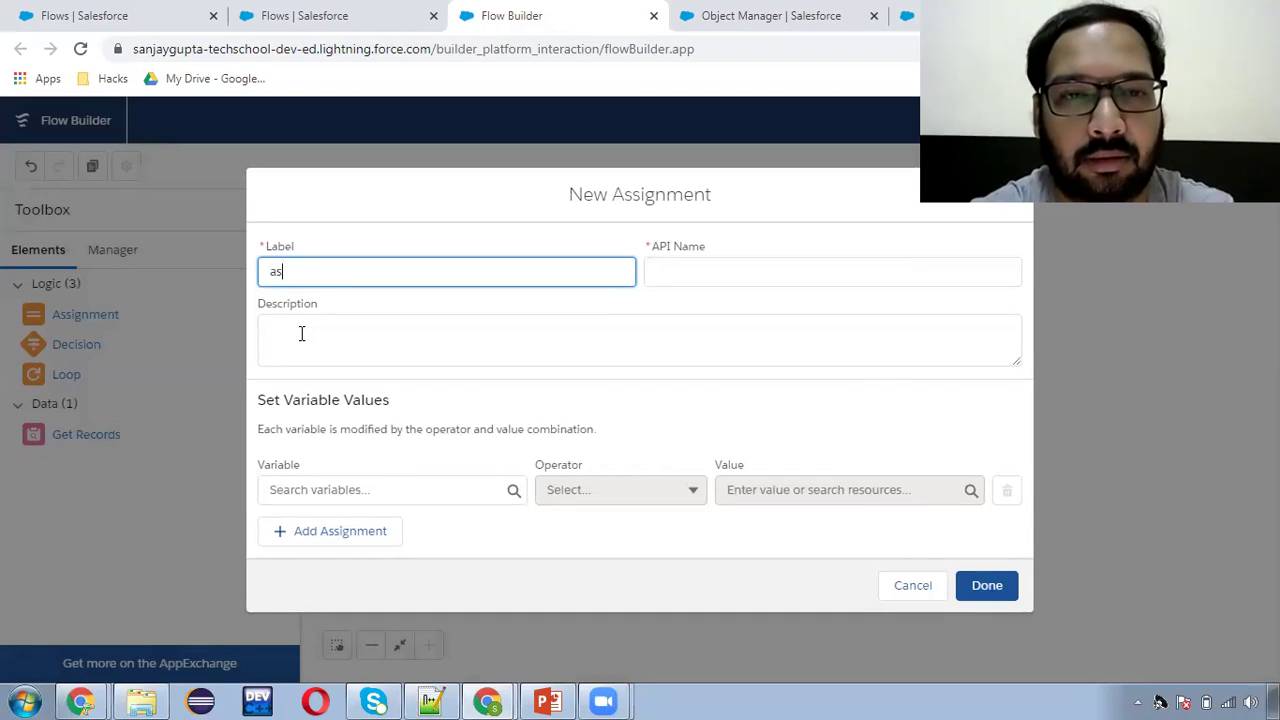
left_click(323, 487)
type("rec")
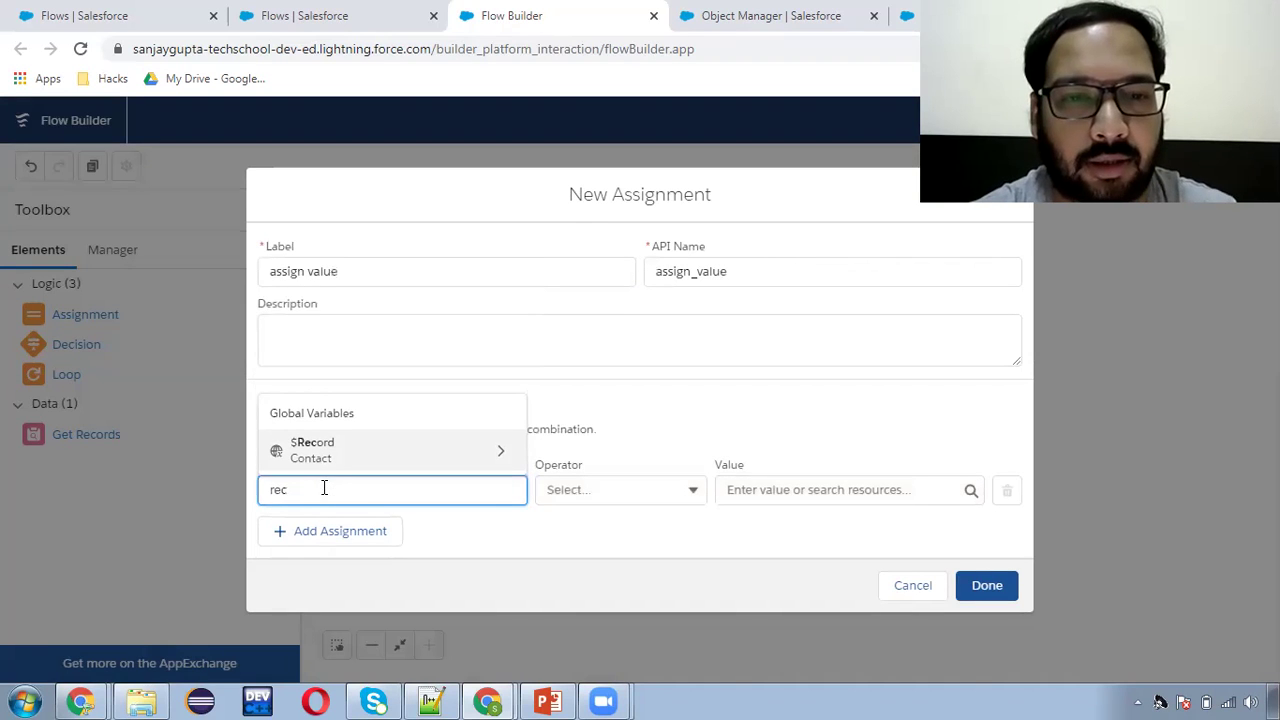
key("Return")
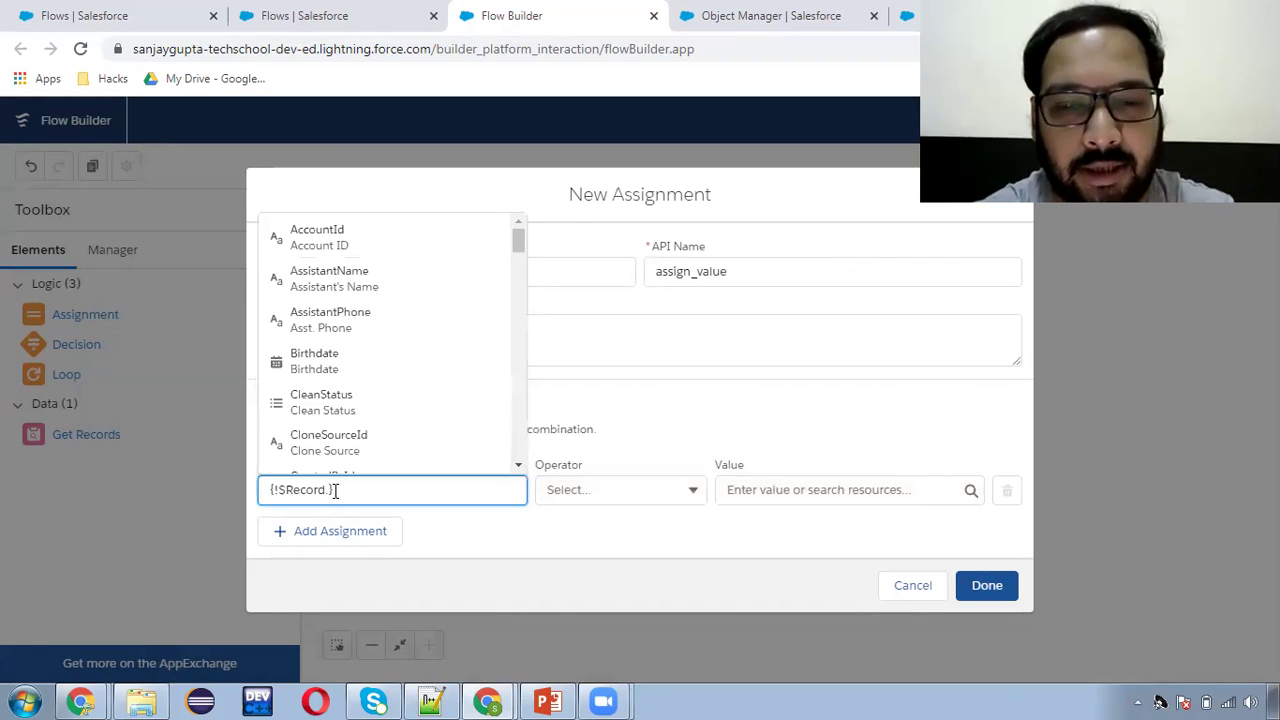
type("ph")
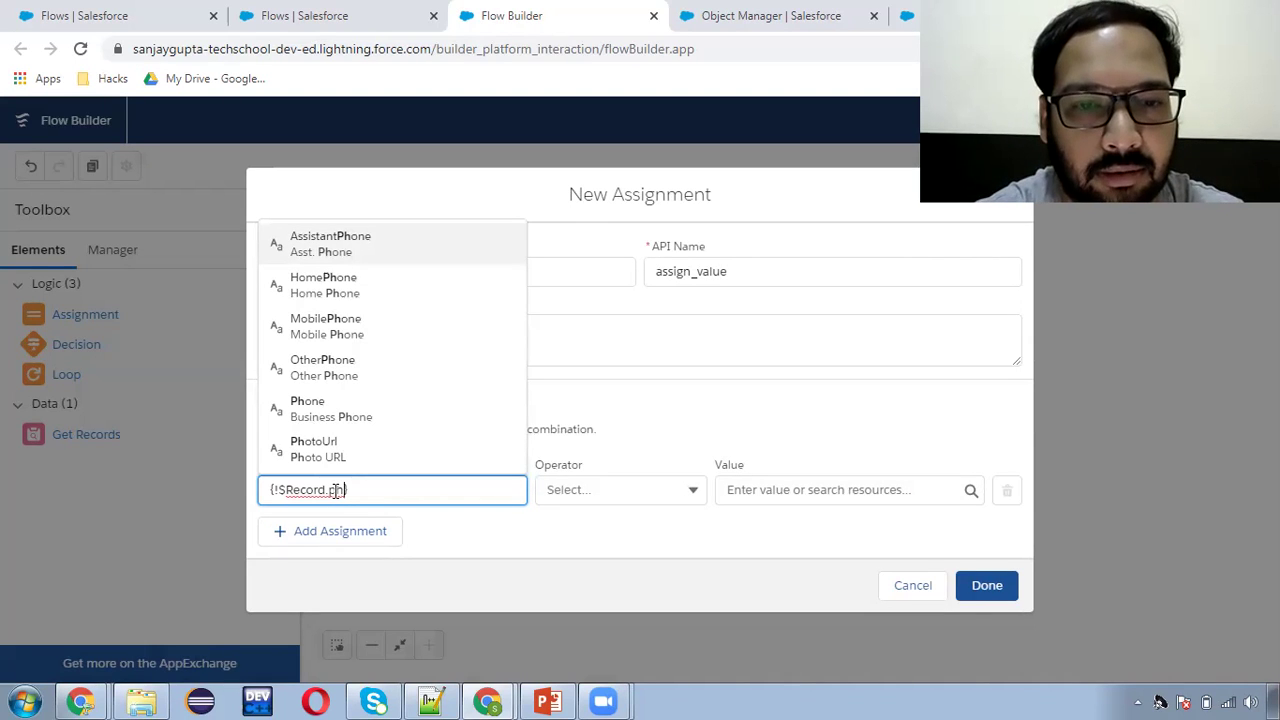
type("oh")
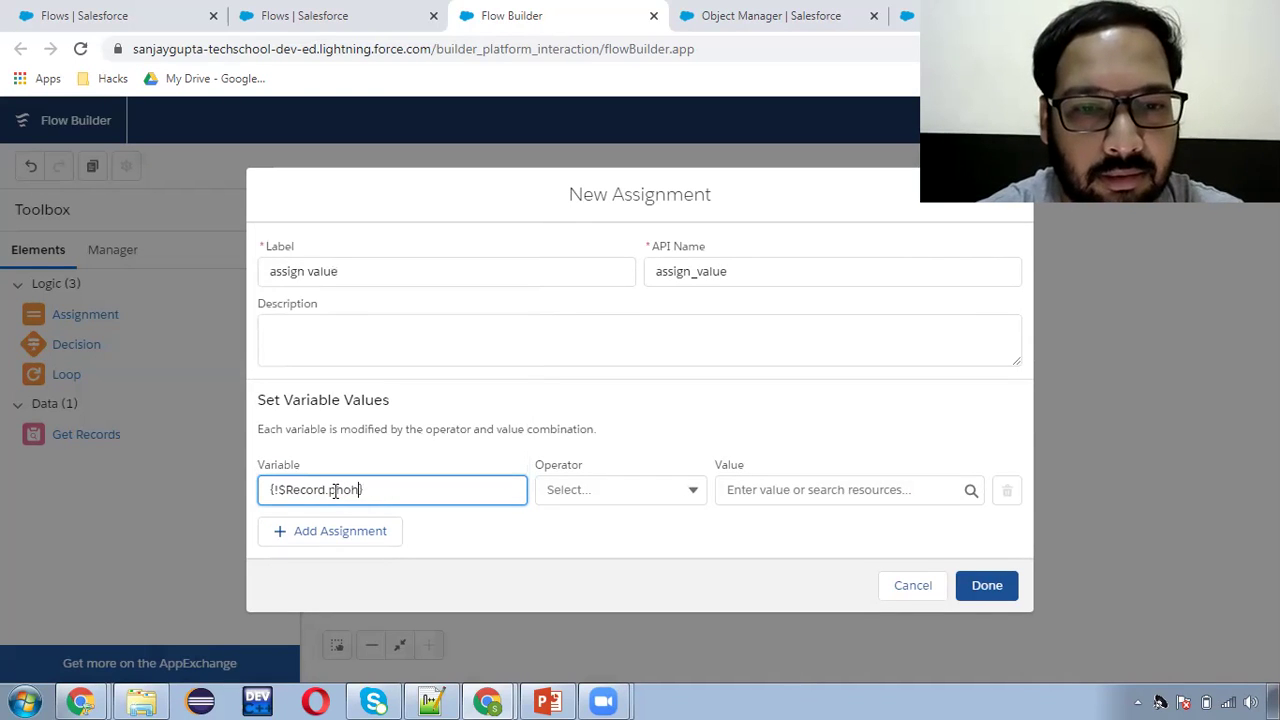
type("e")
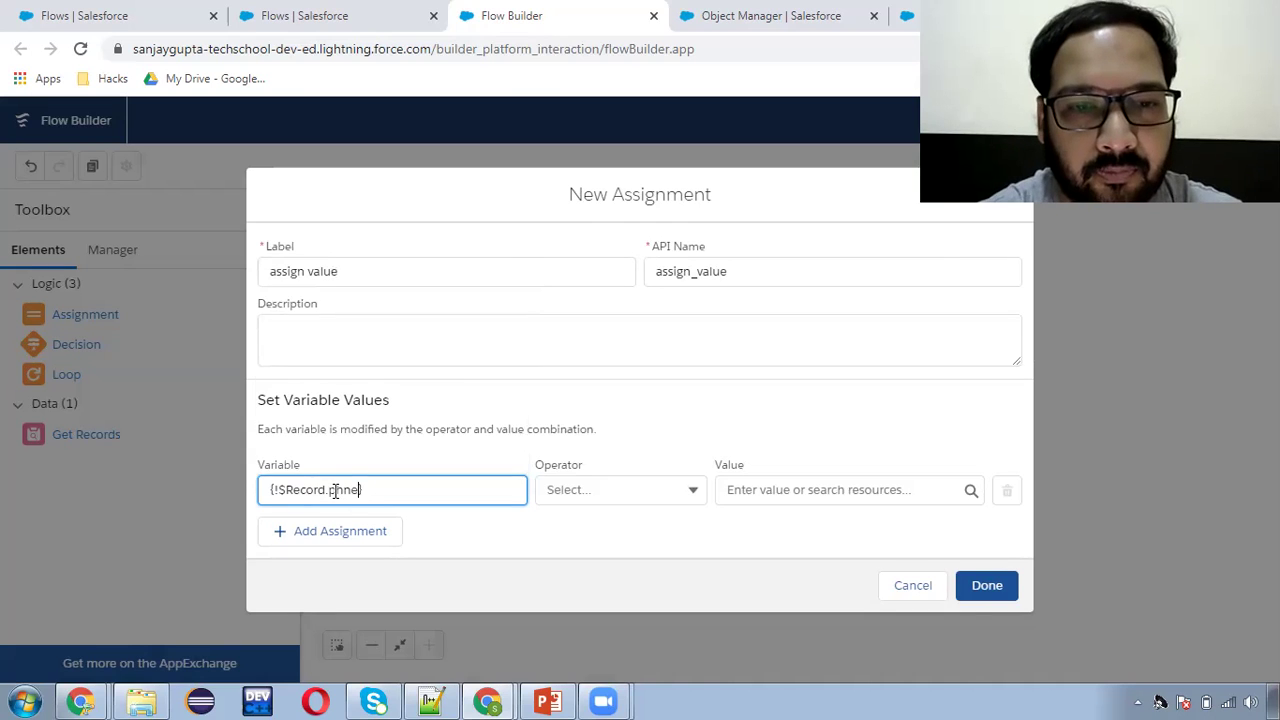
type("obilePho")
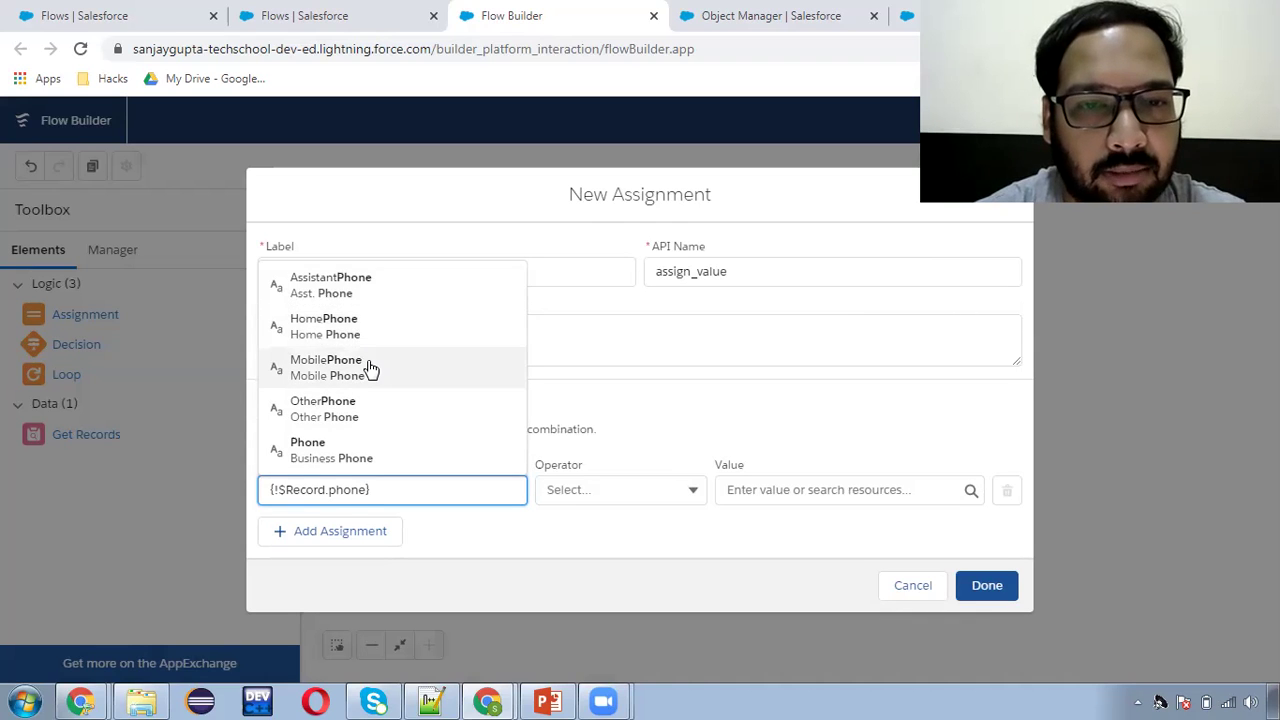
left_click(382, 366)
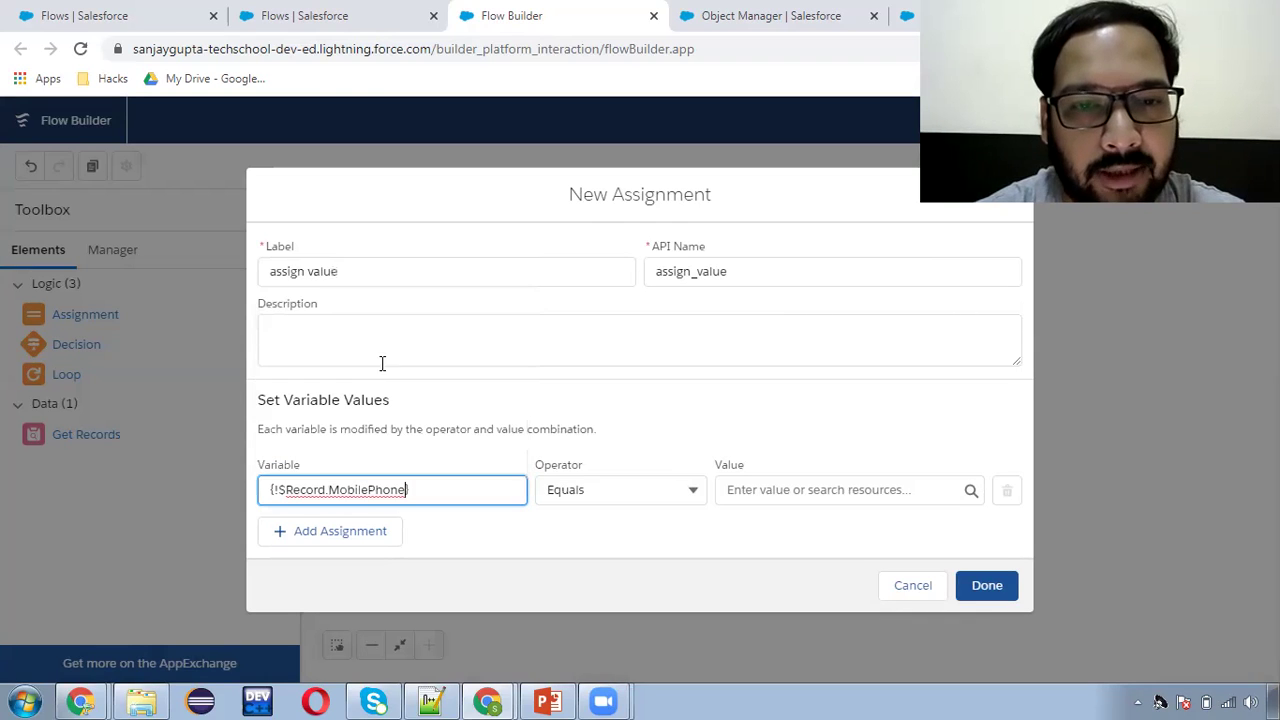
Set the assignment's value to {!get_account.Phone}, finish the element, and connect "get account" to it
left_click(799, 490)
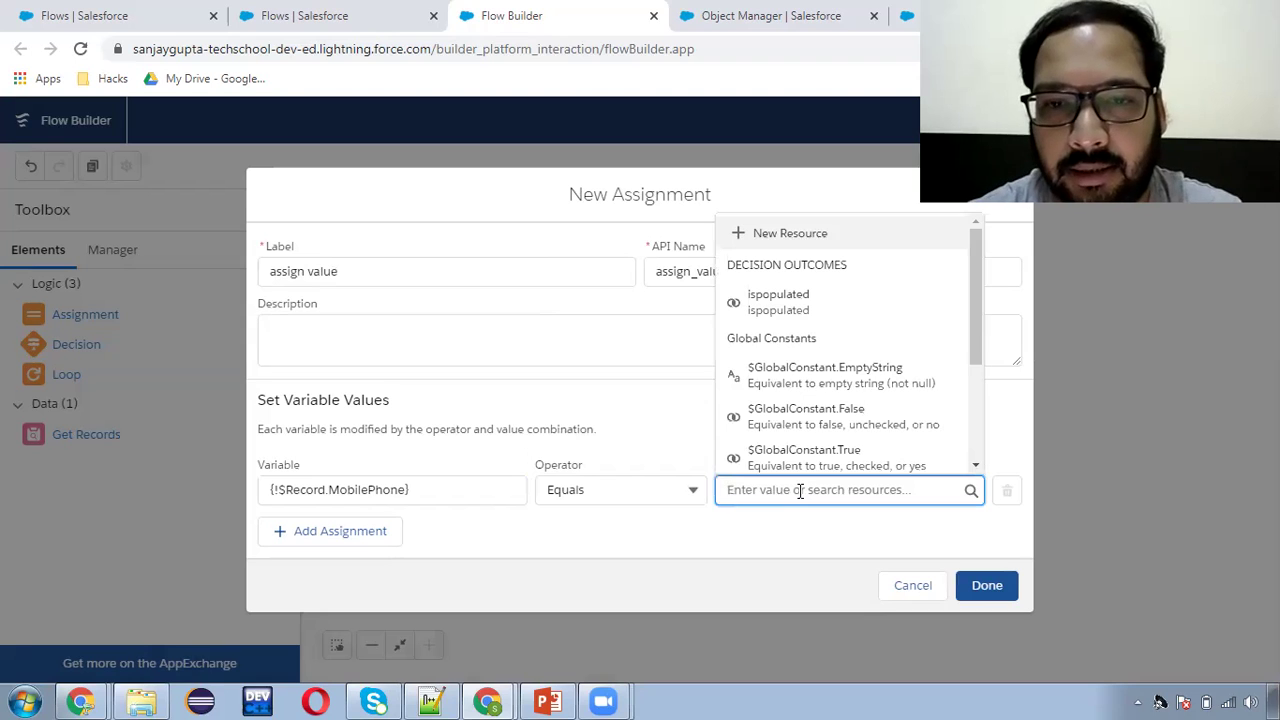
type("acc")
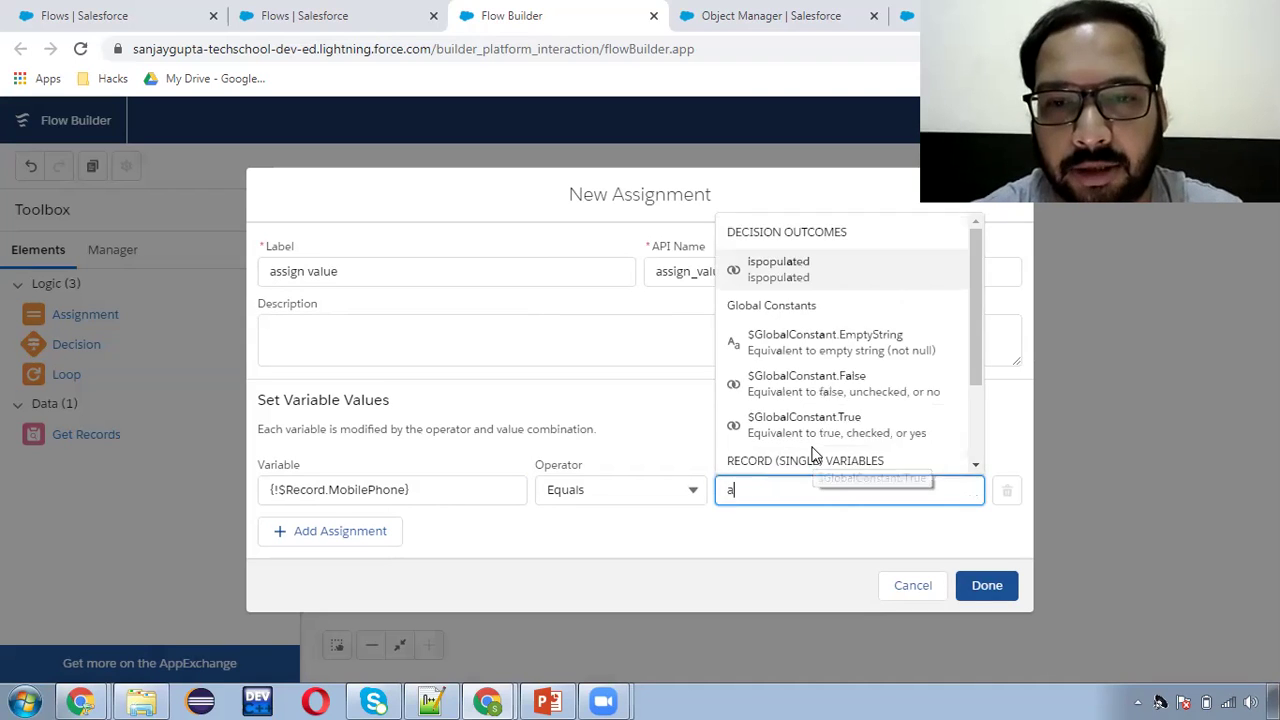
left_click(815, 451)
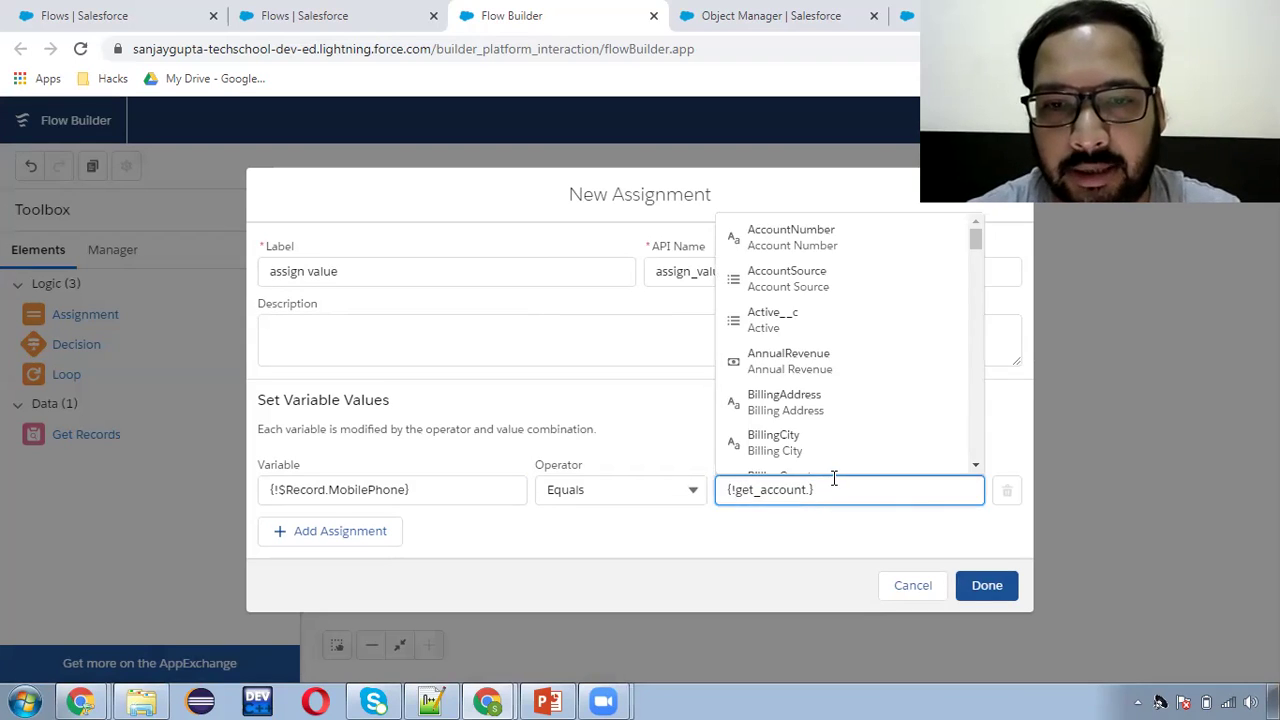
type("phone")
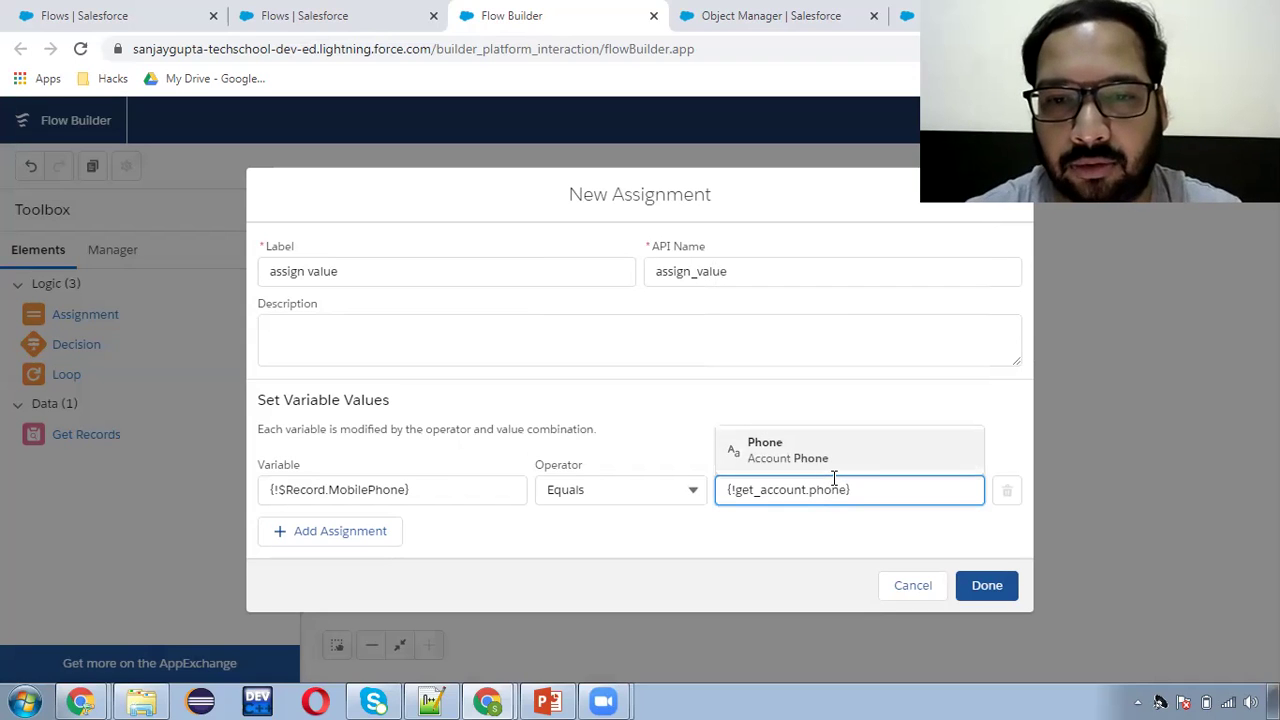
left_click(814, 450)
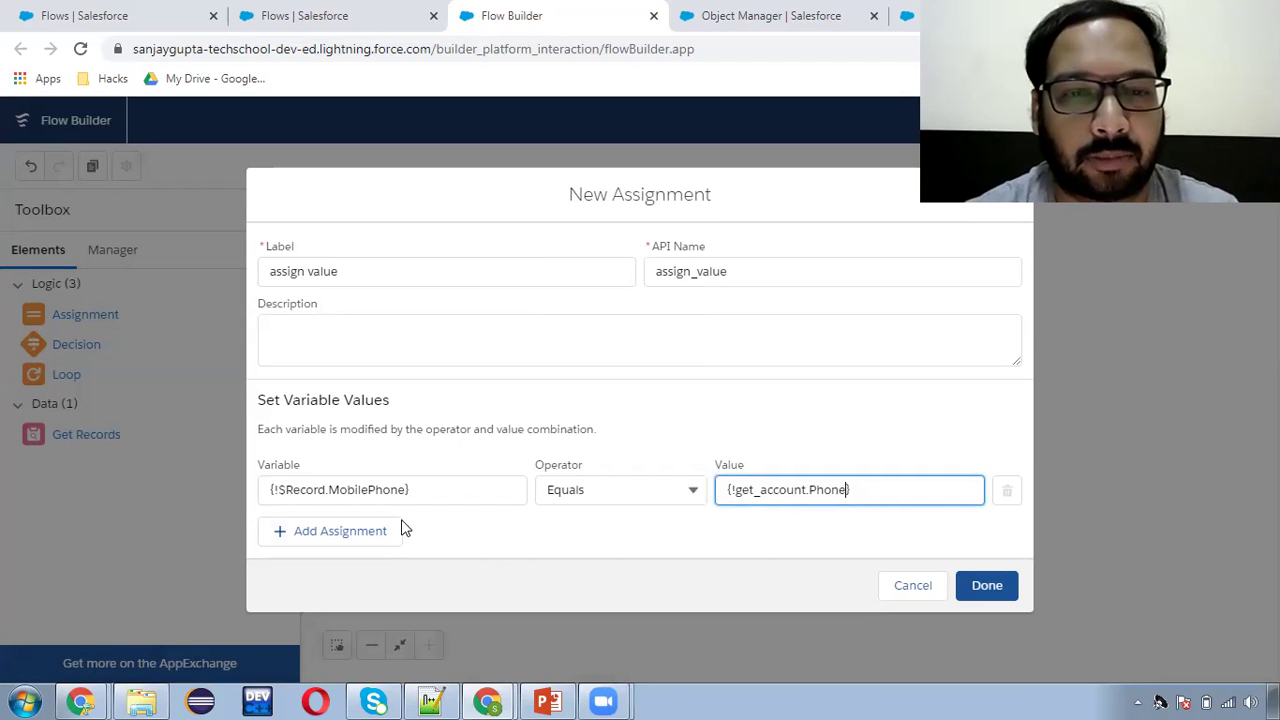
left_click(984, 588)
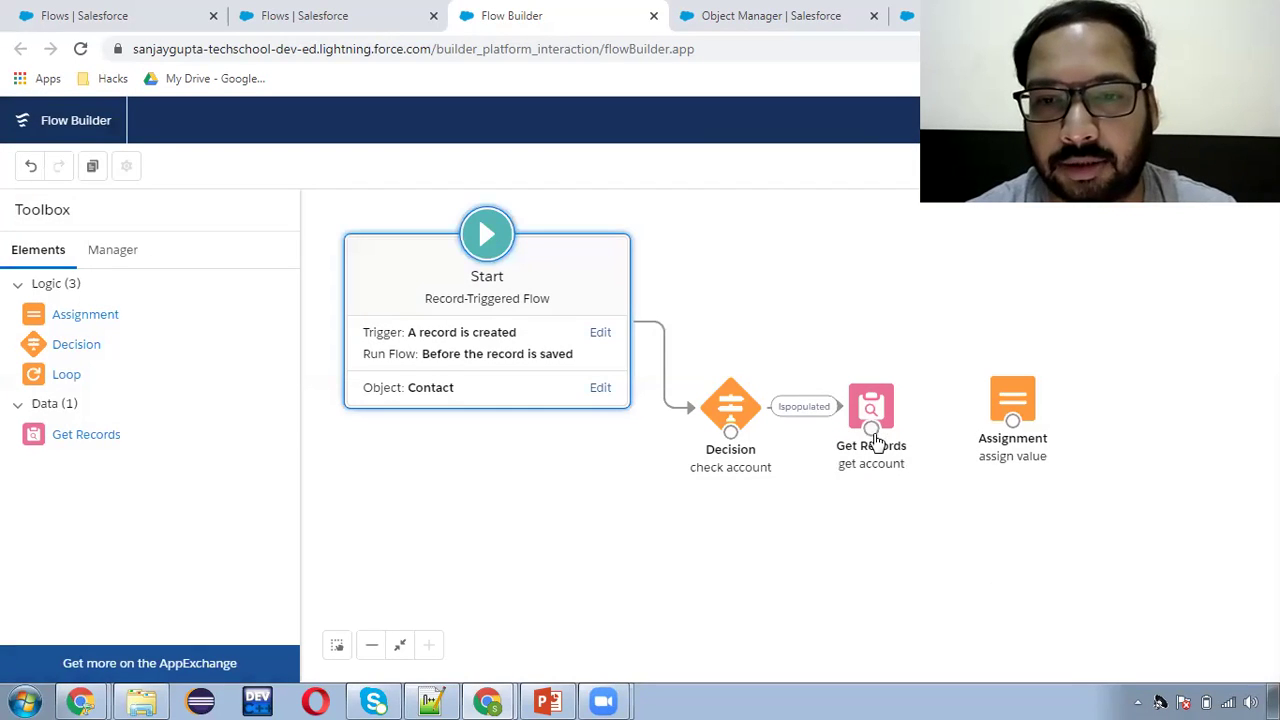
left_click_drag(871, 428, 1010, 402)
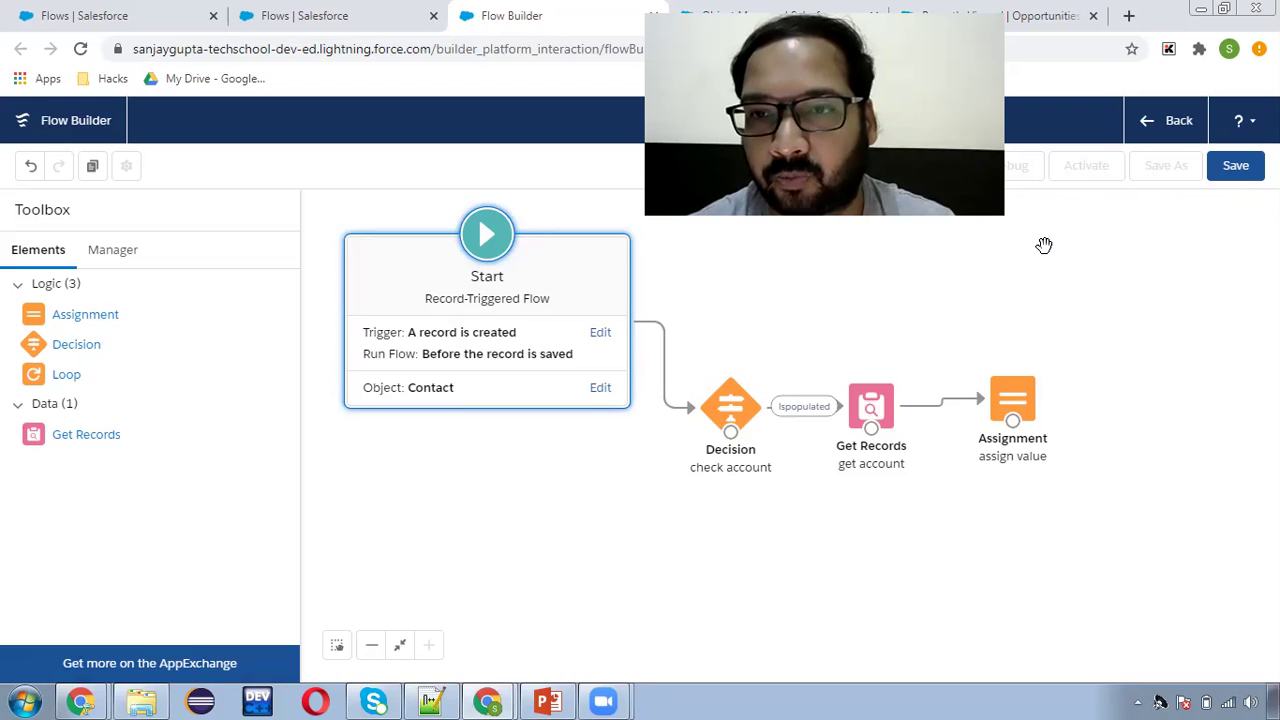
Save the flow with the label "Before Save on Contact" and activate it
key("ctrl+s")
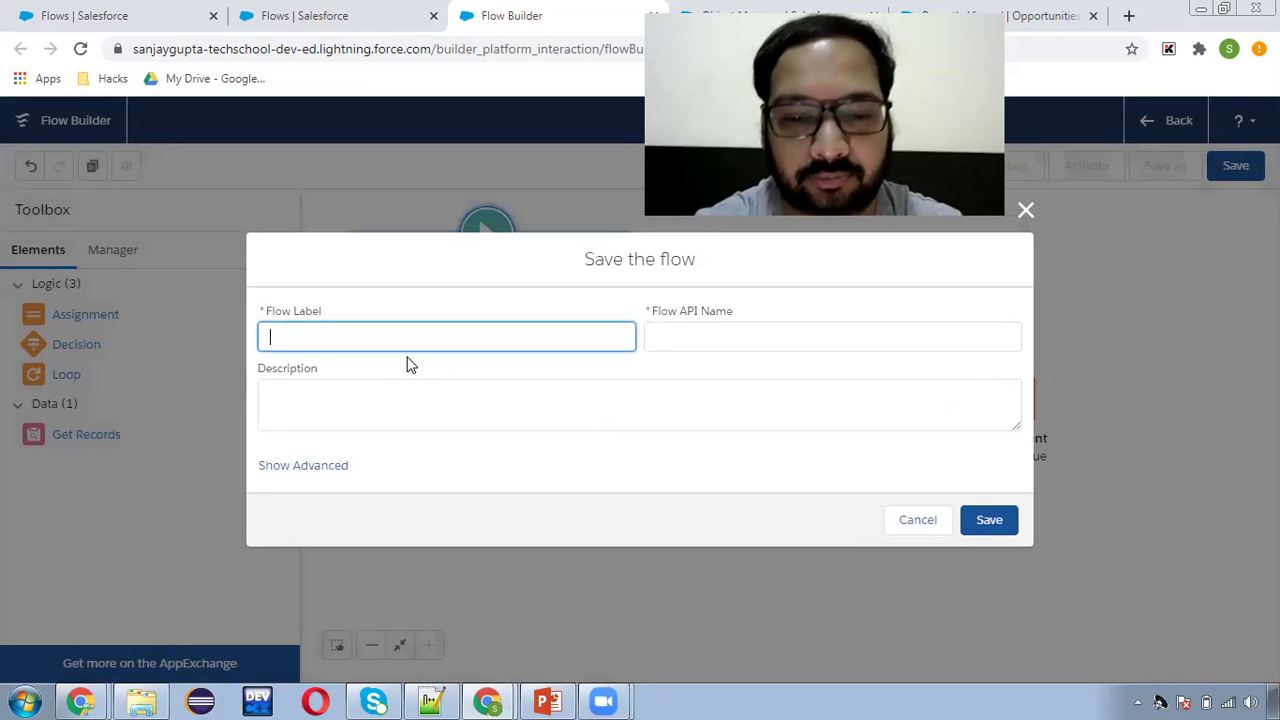
type("Before Save")
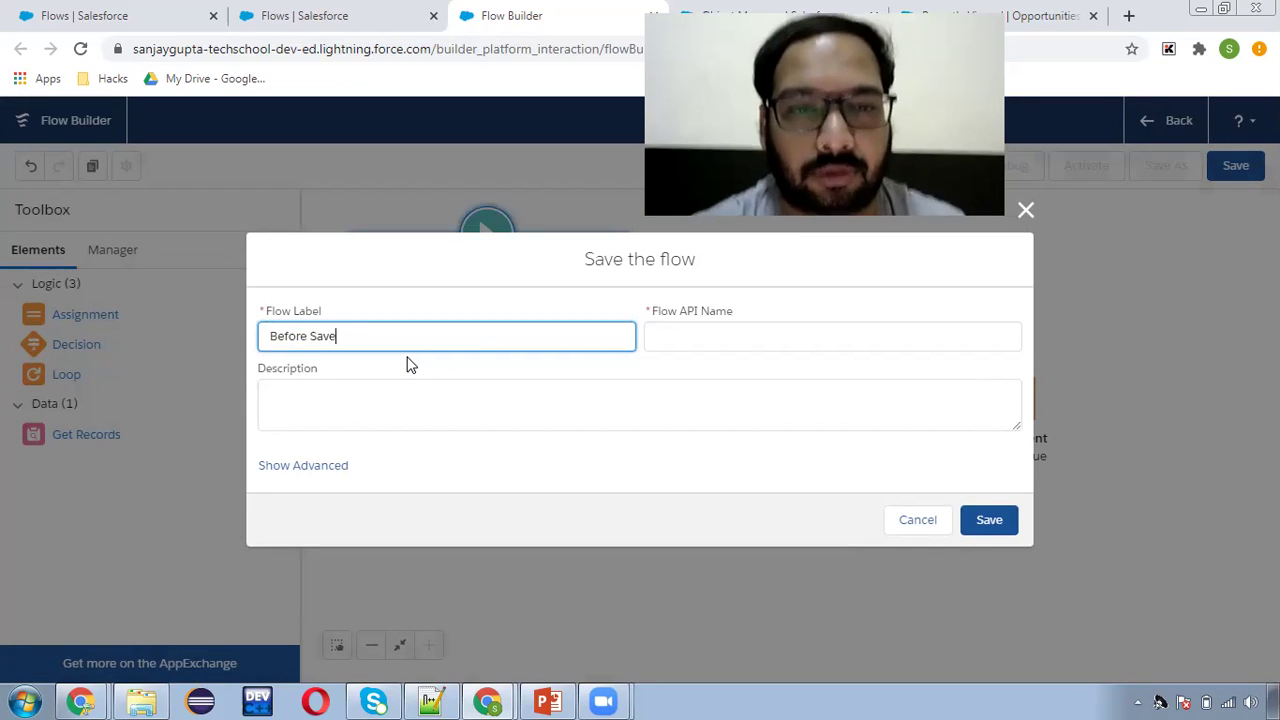
type(" on Contact")
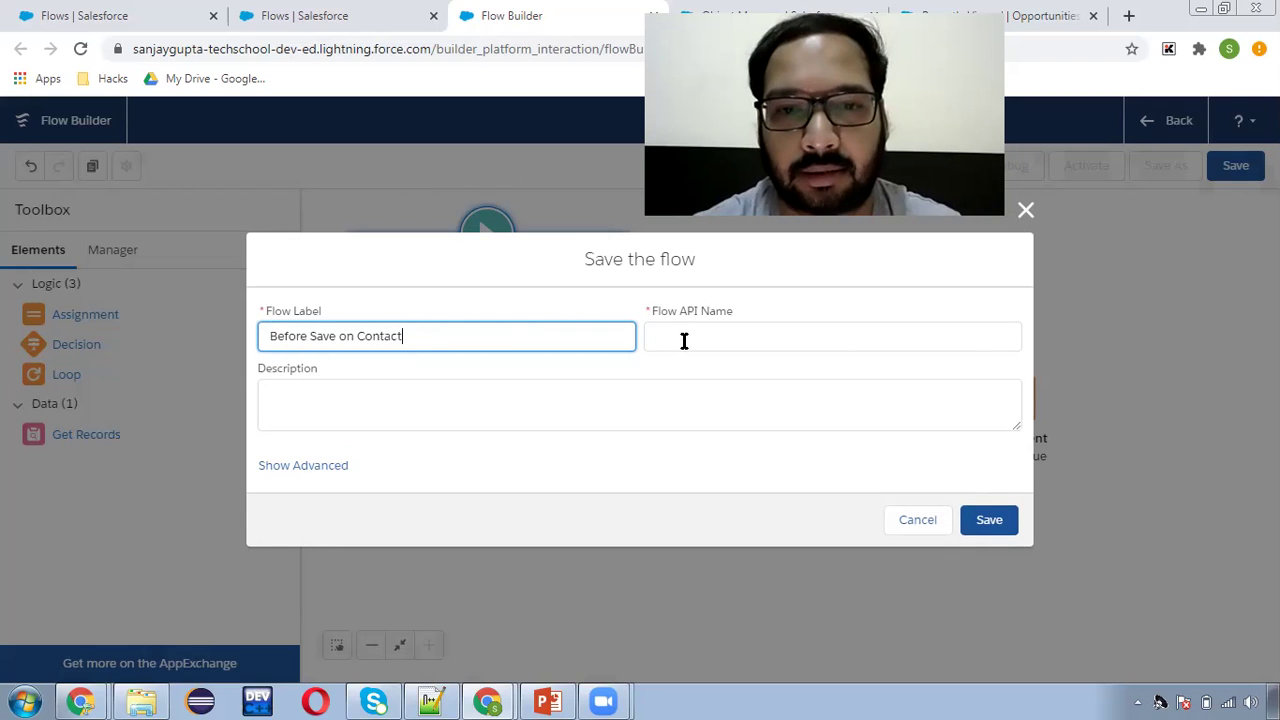
left_click(683, 338)
left_click(987, 522)
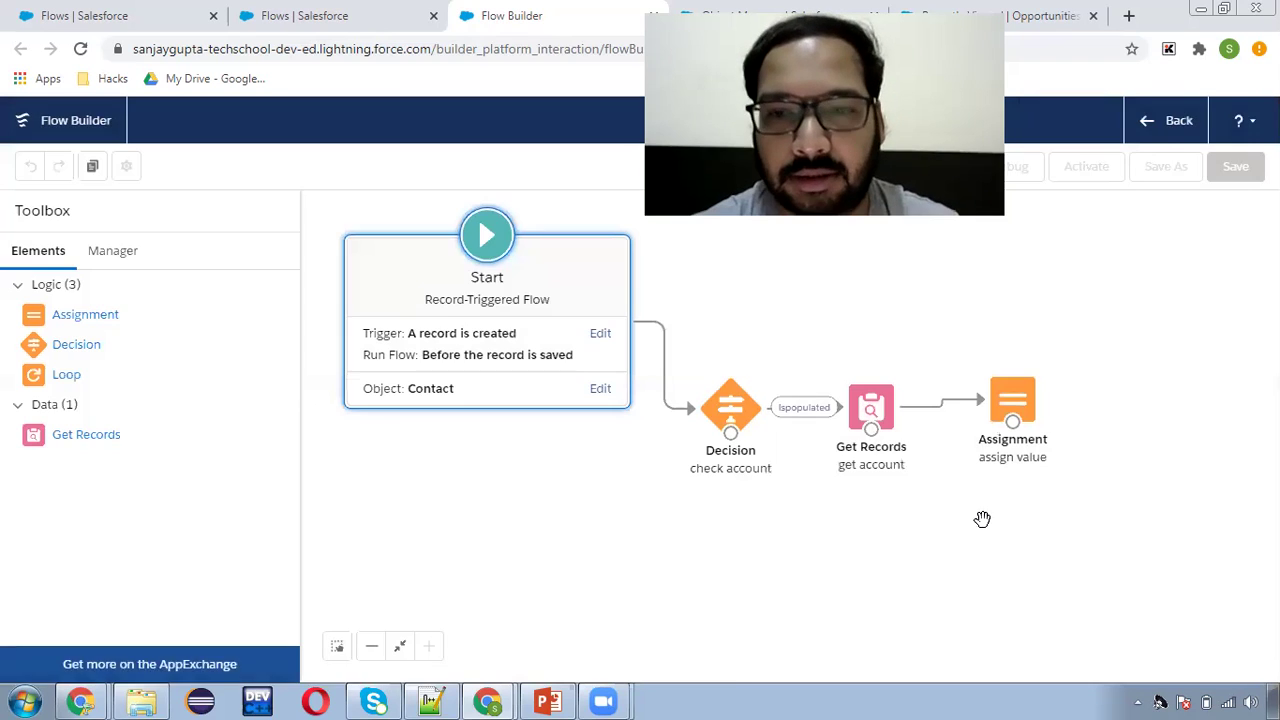
left_click(1090, 168)
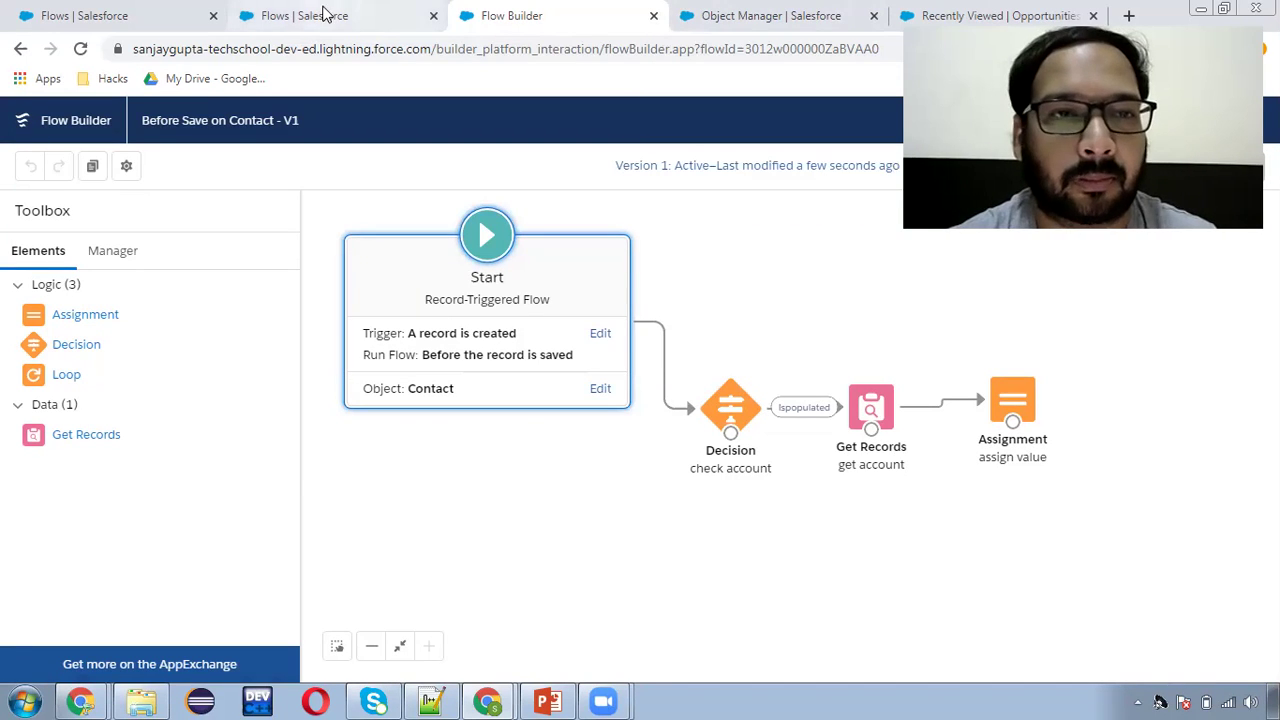
Switch to the Sales app and view the details of the Burlington Textiles Corp of America account to check its phone
left_click(928, 14)
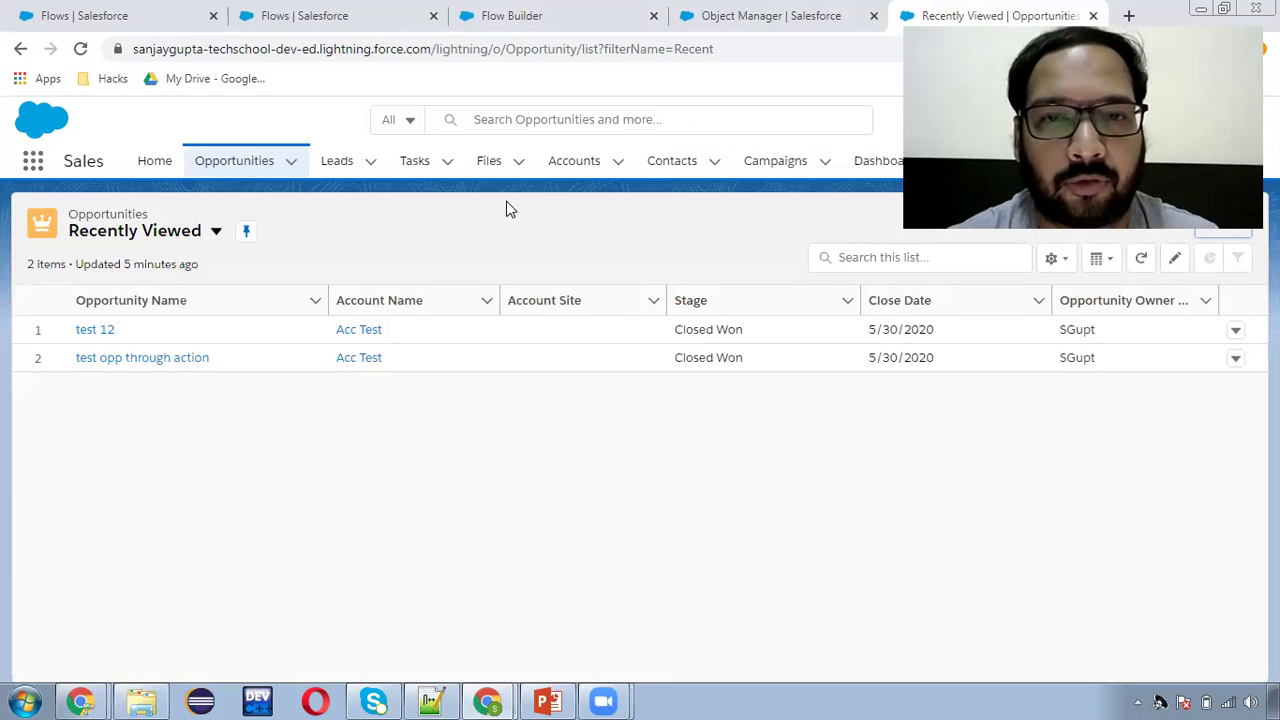
left_click(660, 166)
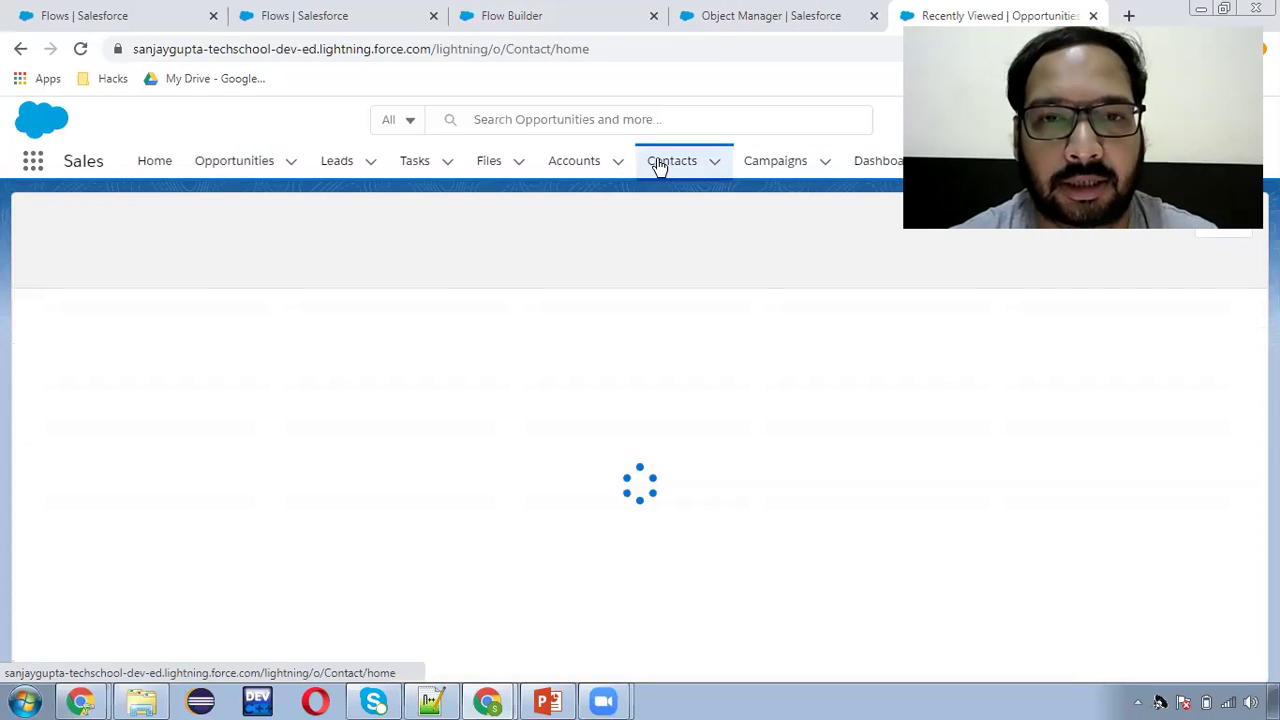
left_click(575, 164)
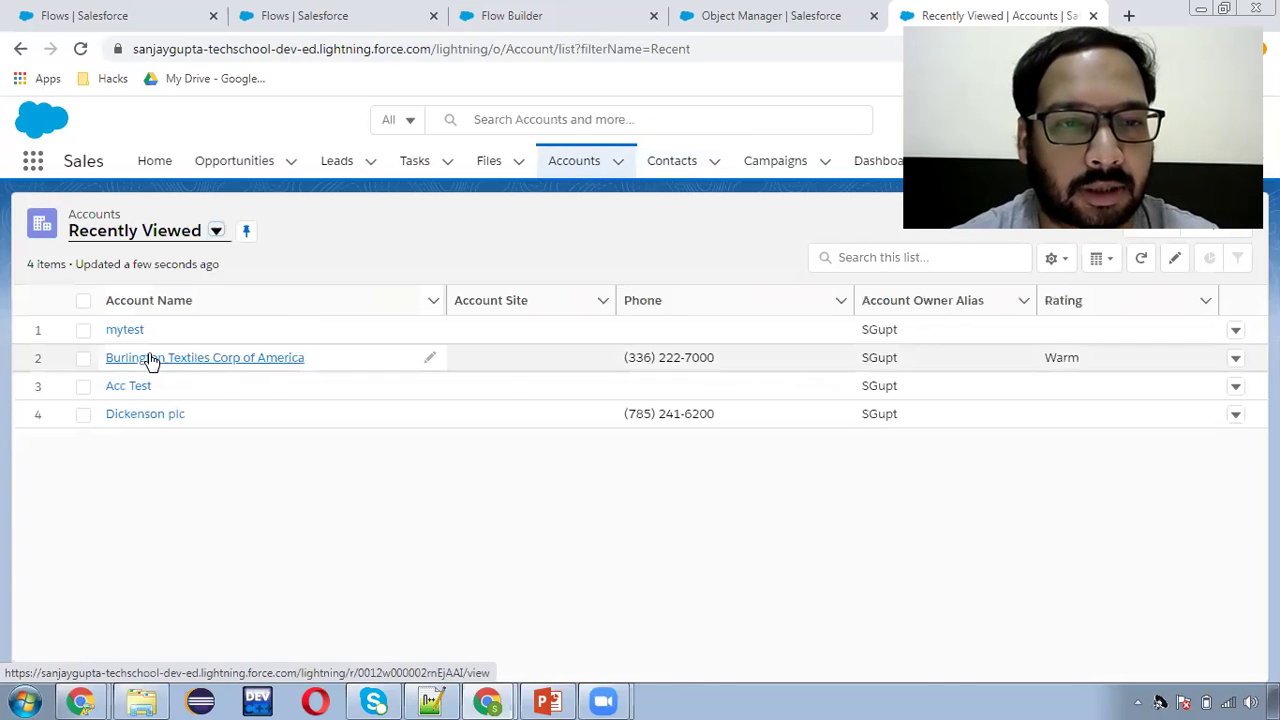
left_click(200, 361)
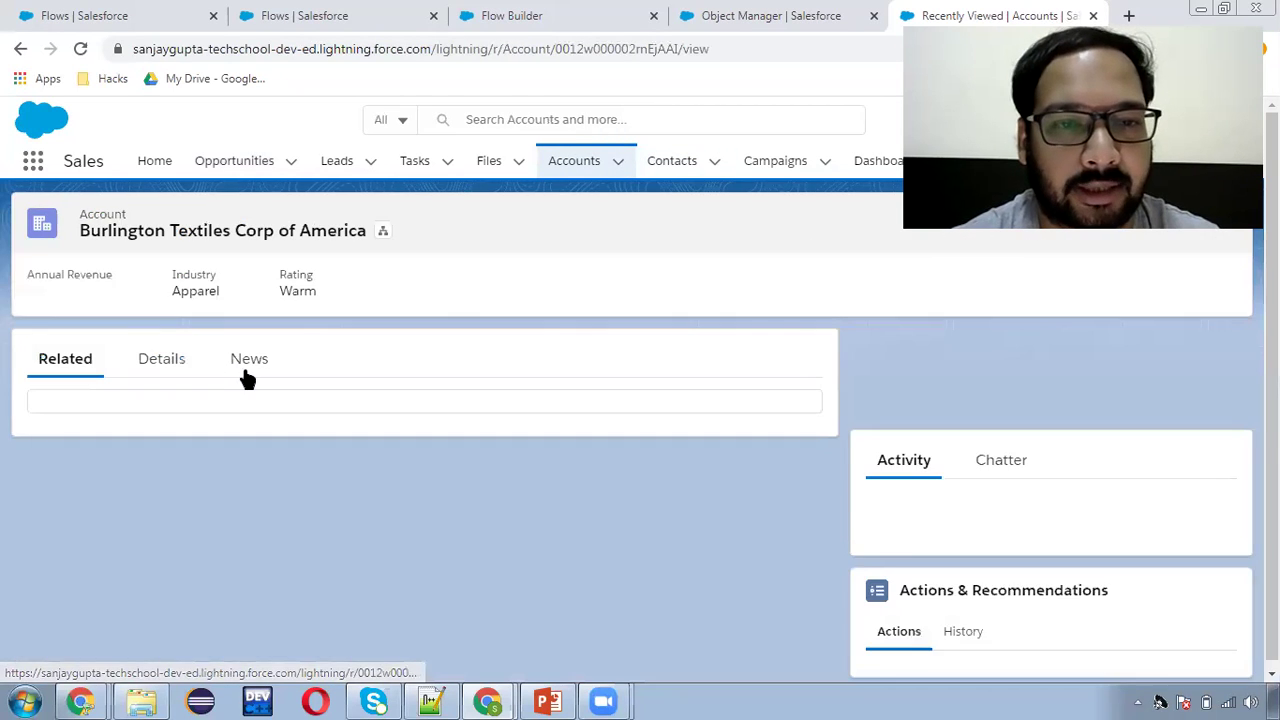
left_click(158, 368)
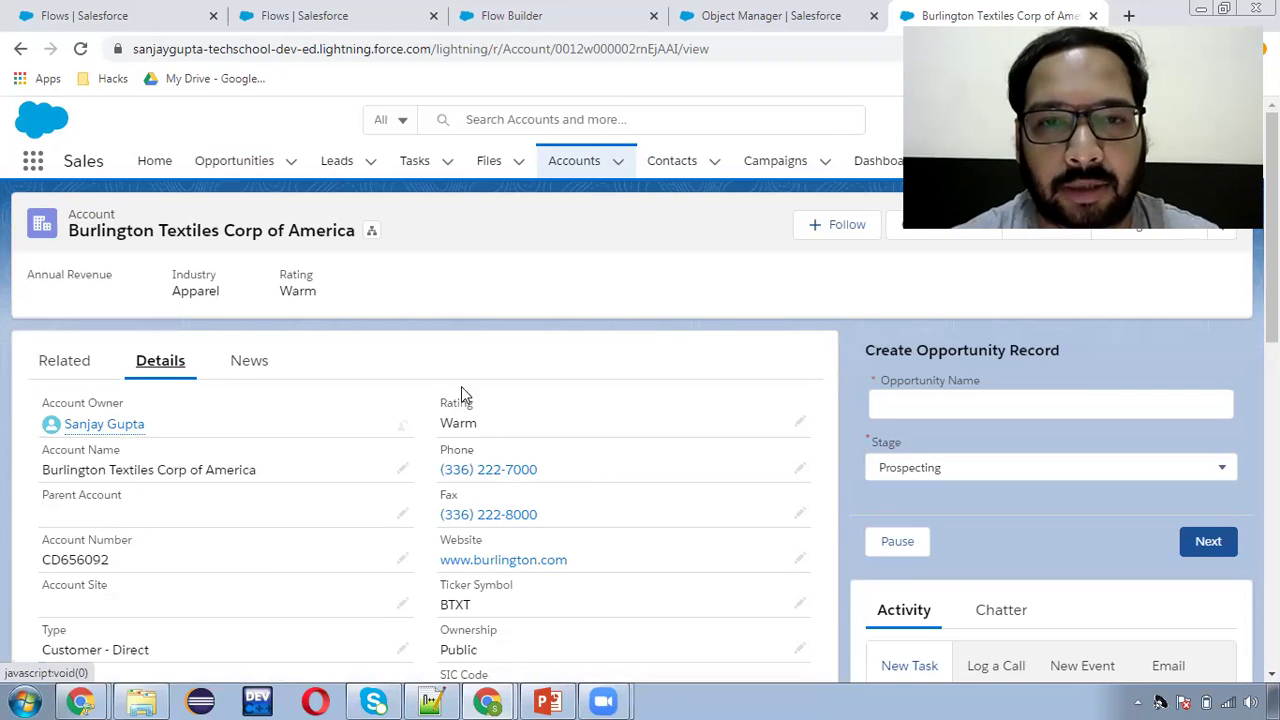
Start a new contact with first name "Test" and last name "Flow Trigger"
left_click(665, 163)
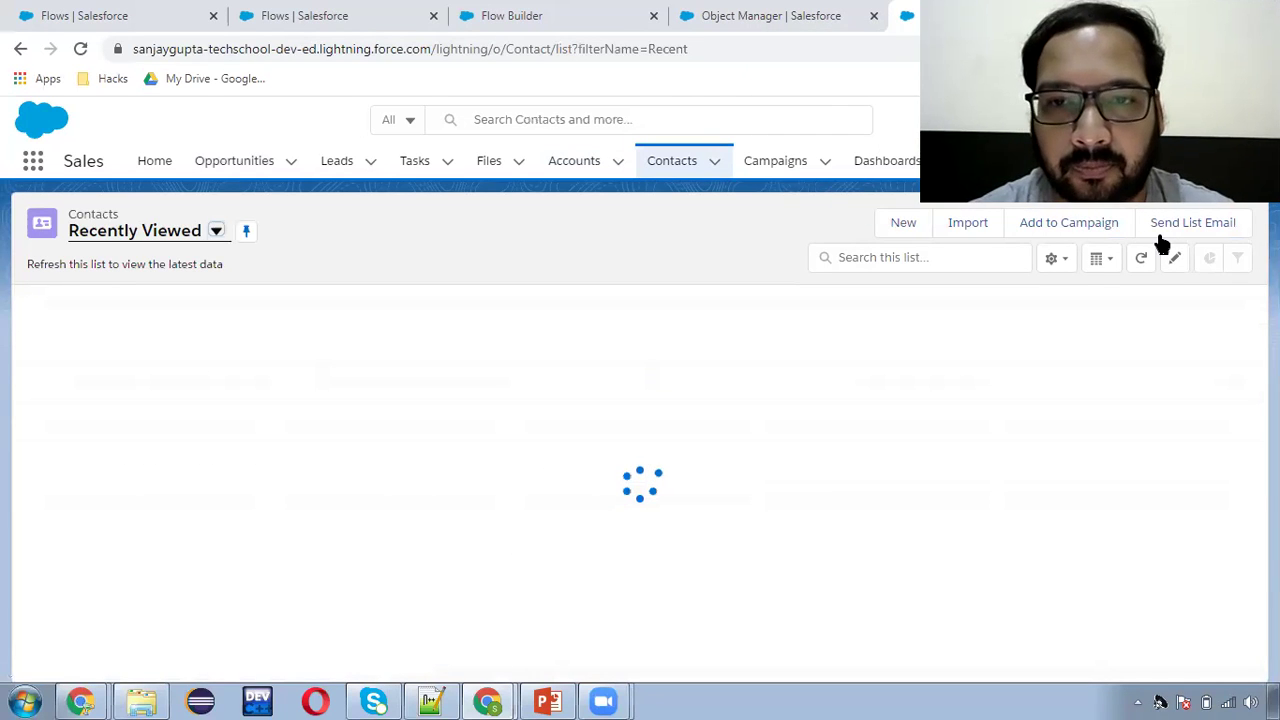
left_click(903, 224)
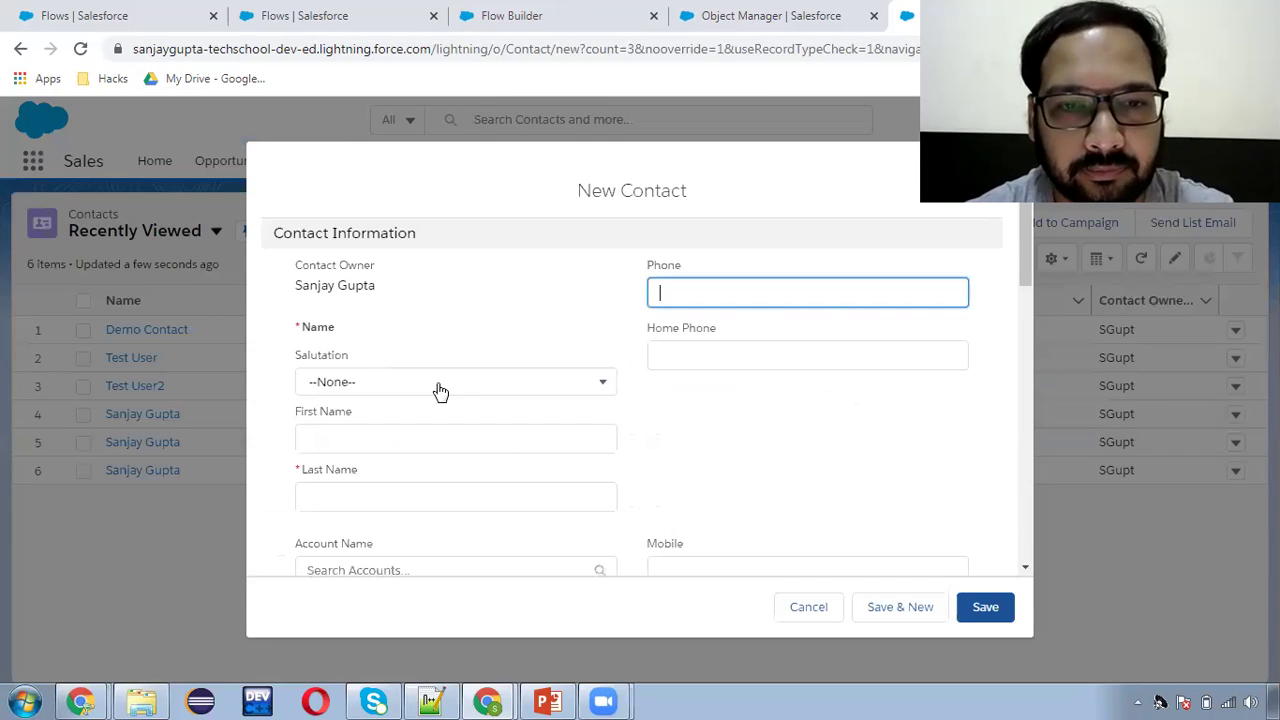
left_click(367, 433)
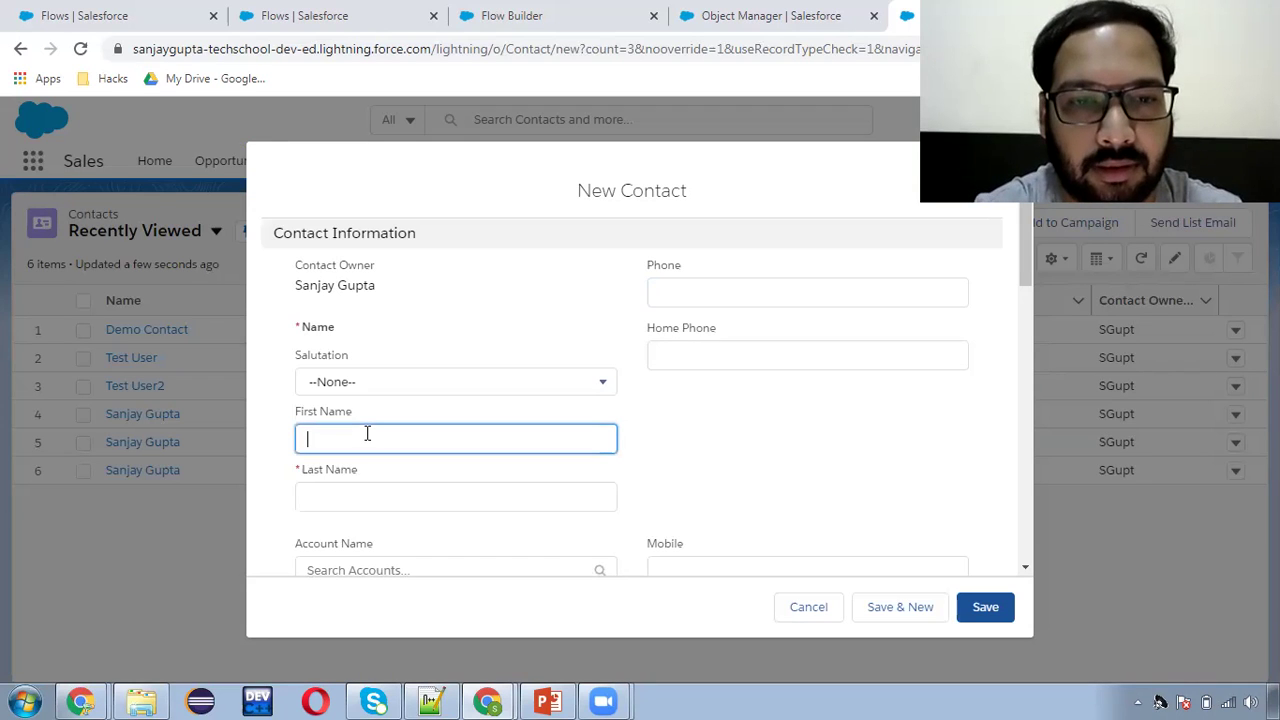
key("Tab")
type("F")
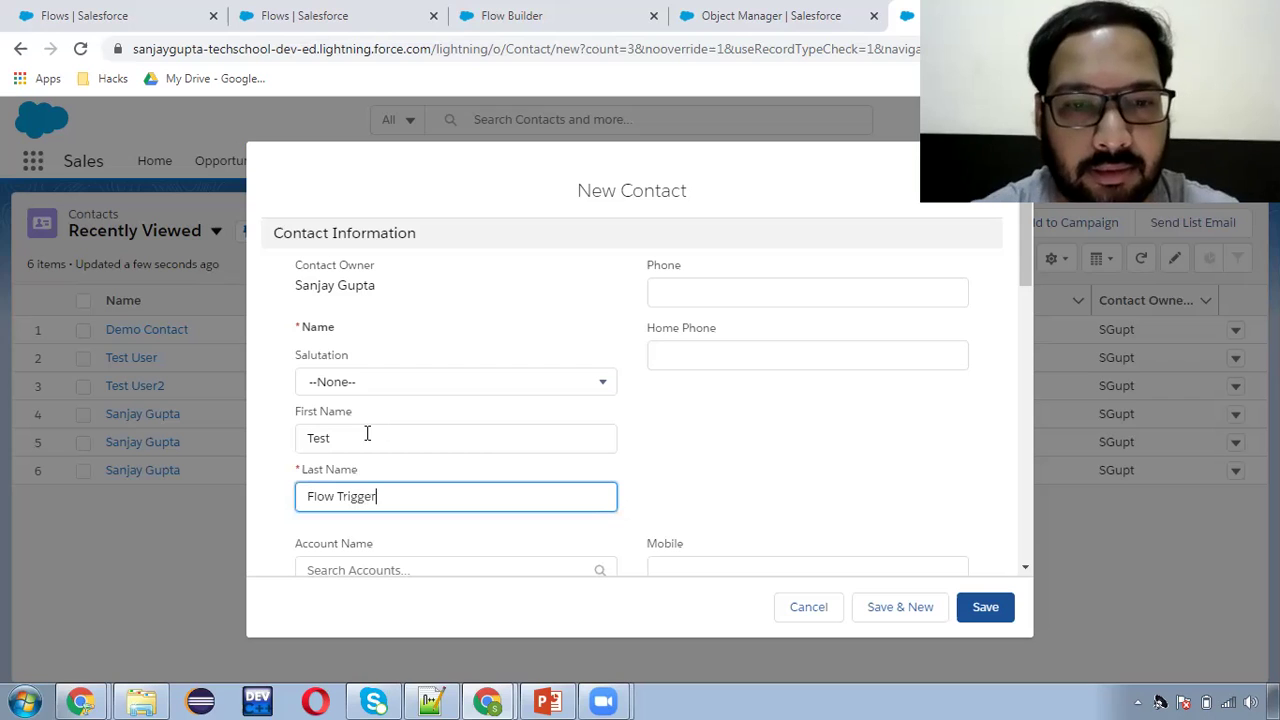
left_click(702, 437)
Set the contact's account to Burlington Textiles Corp of America and save the contact
scroll(690, 442, "down", 1)
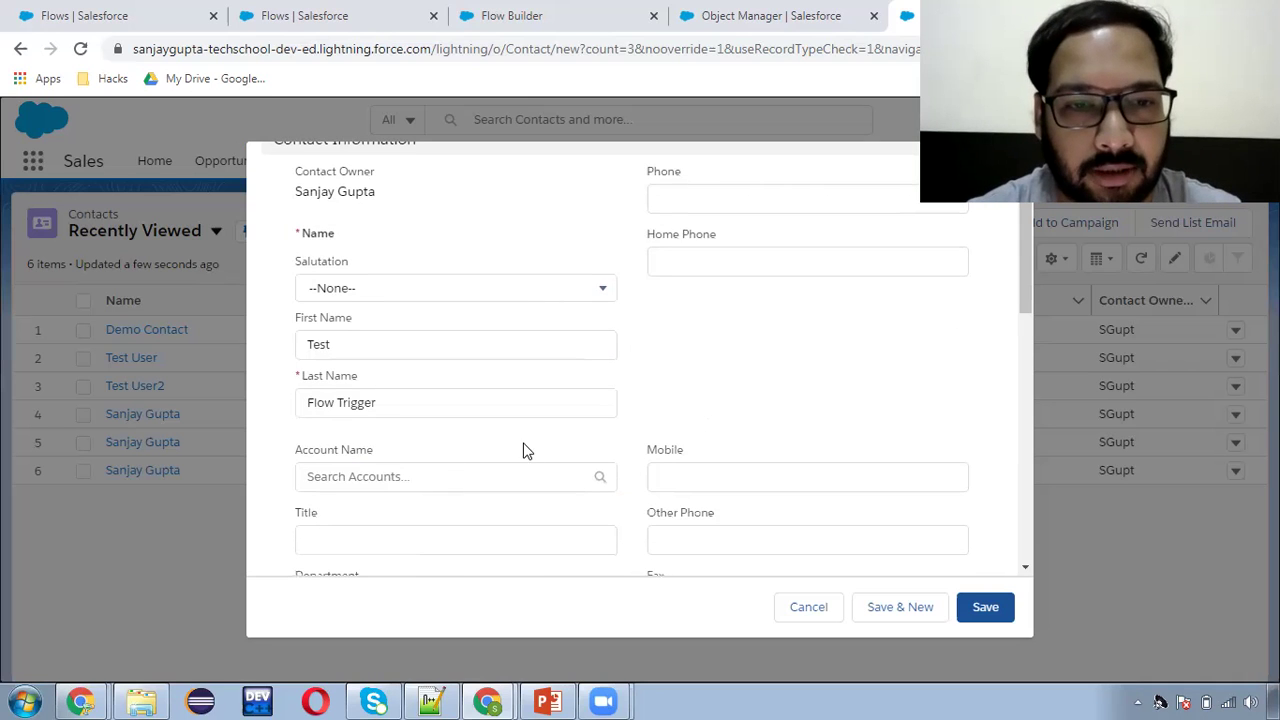
left_click(448, 476)
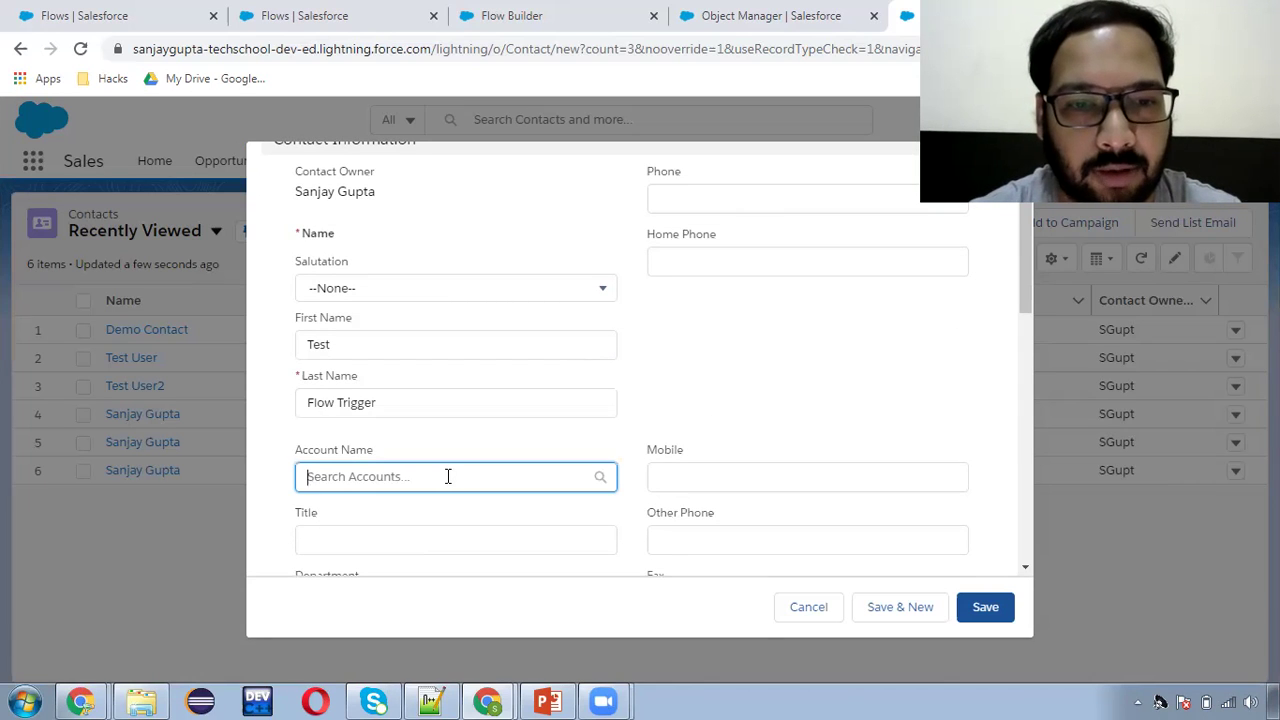
type("bu")
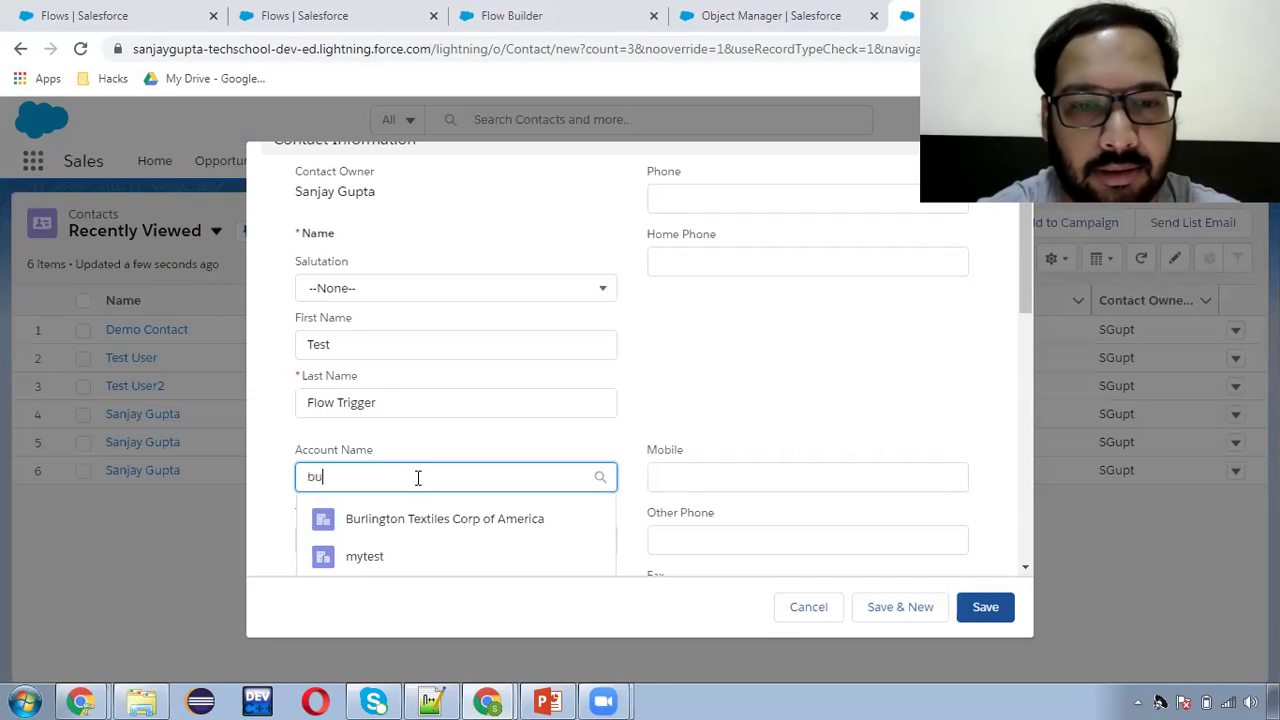
left_click(448, 550)
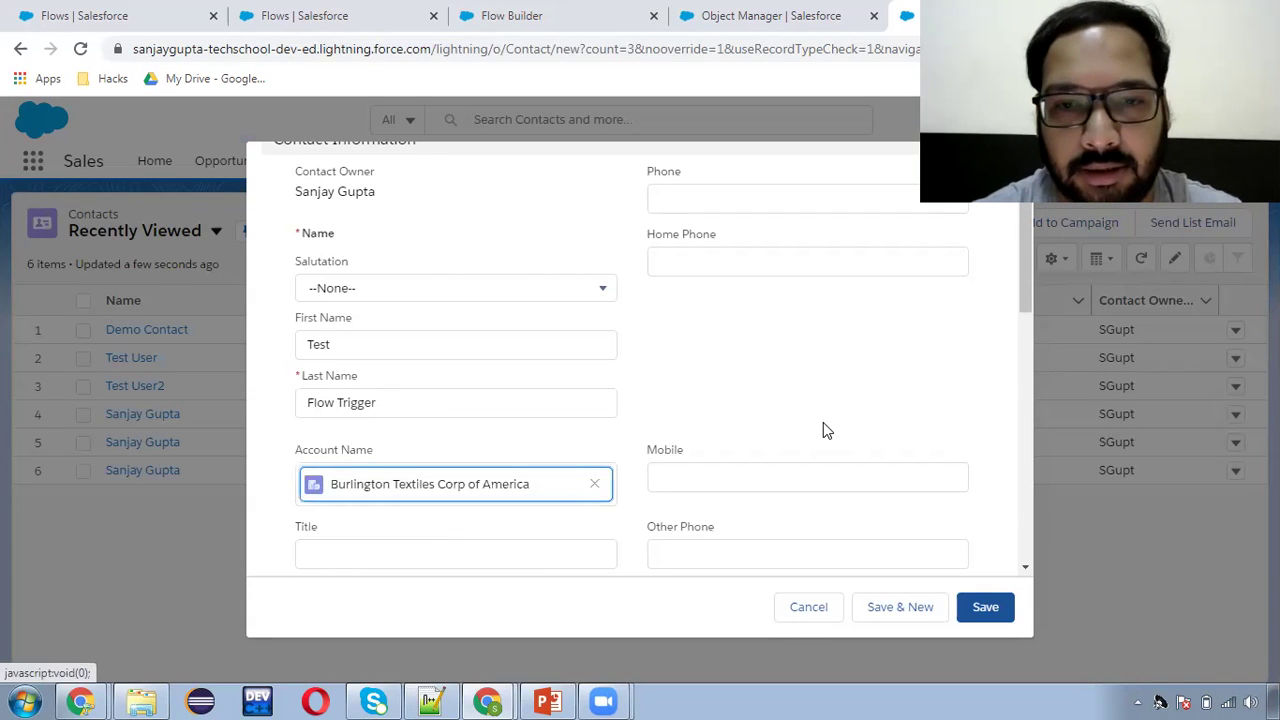
left_click(996, 612)
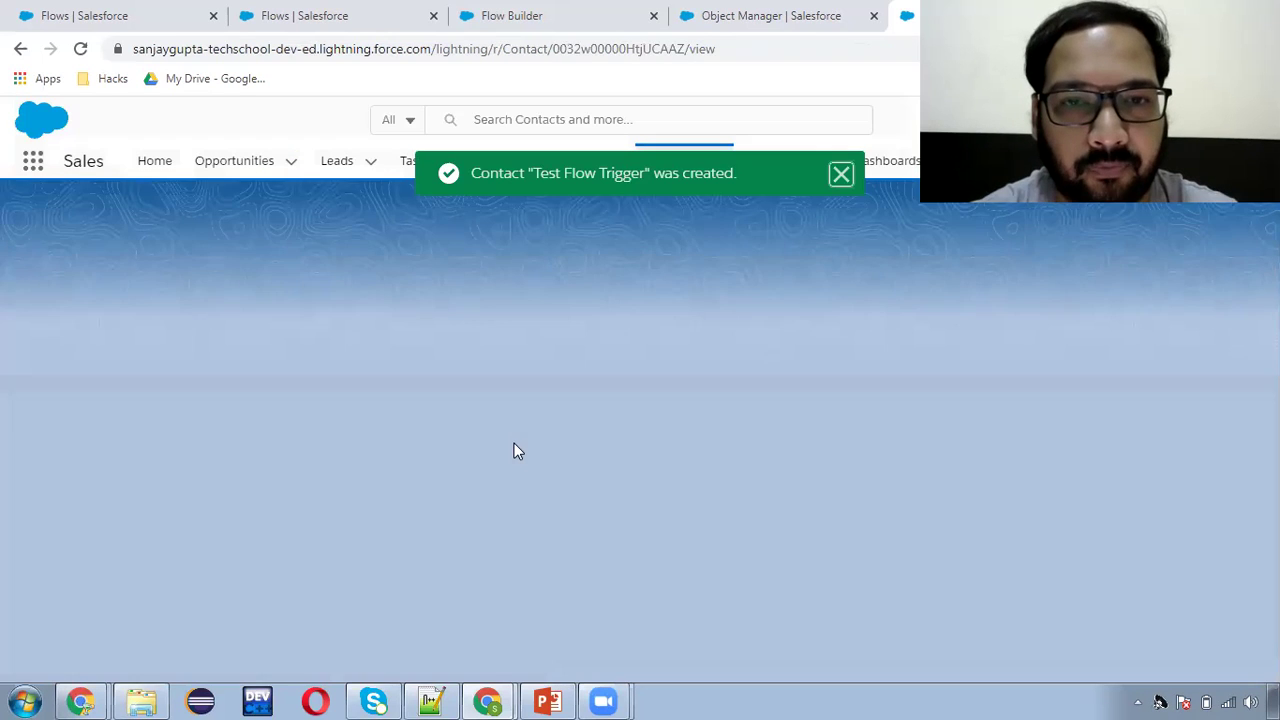
View the details of the new Test Flow Trigger contact and check its mobile phone
left_click(157, 366)
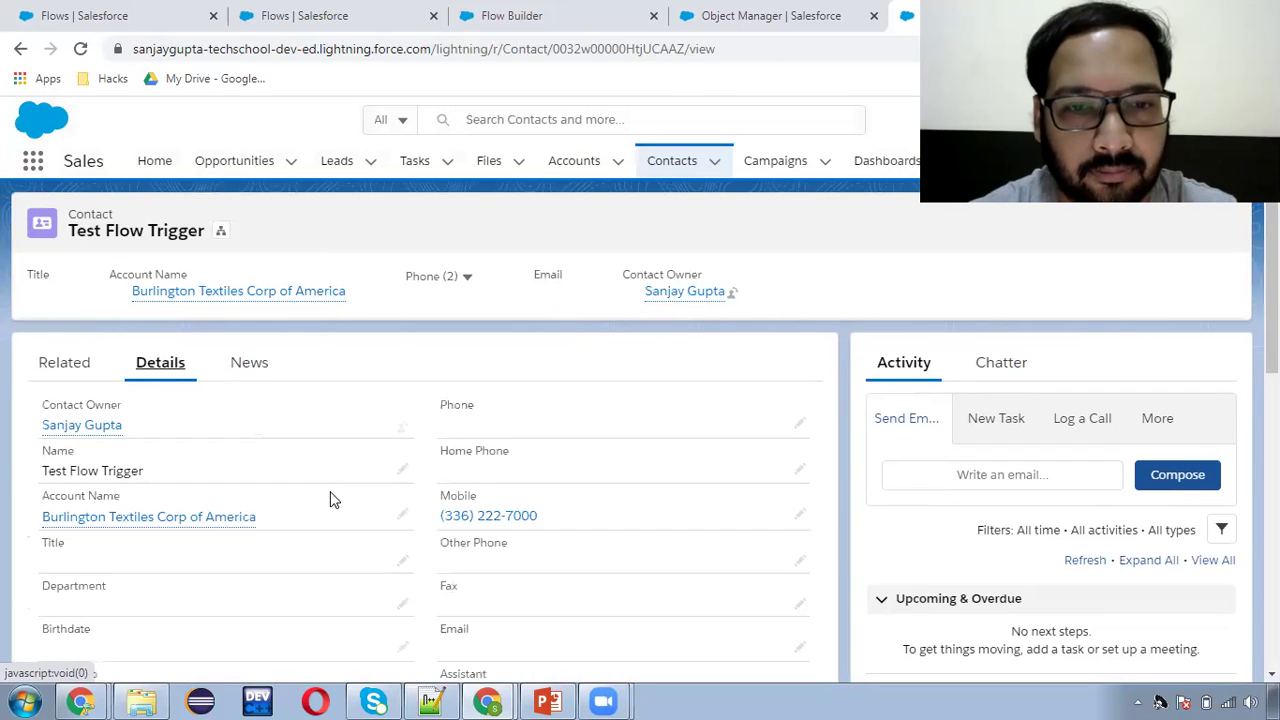
scroll(360, 506, "down", 1)
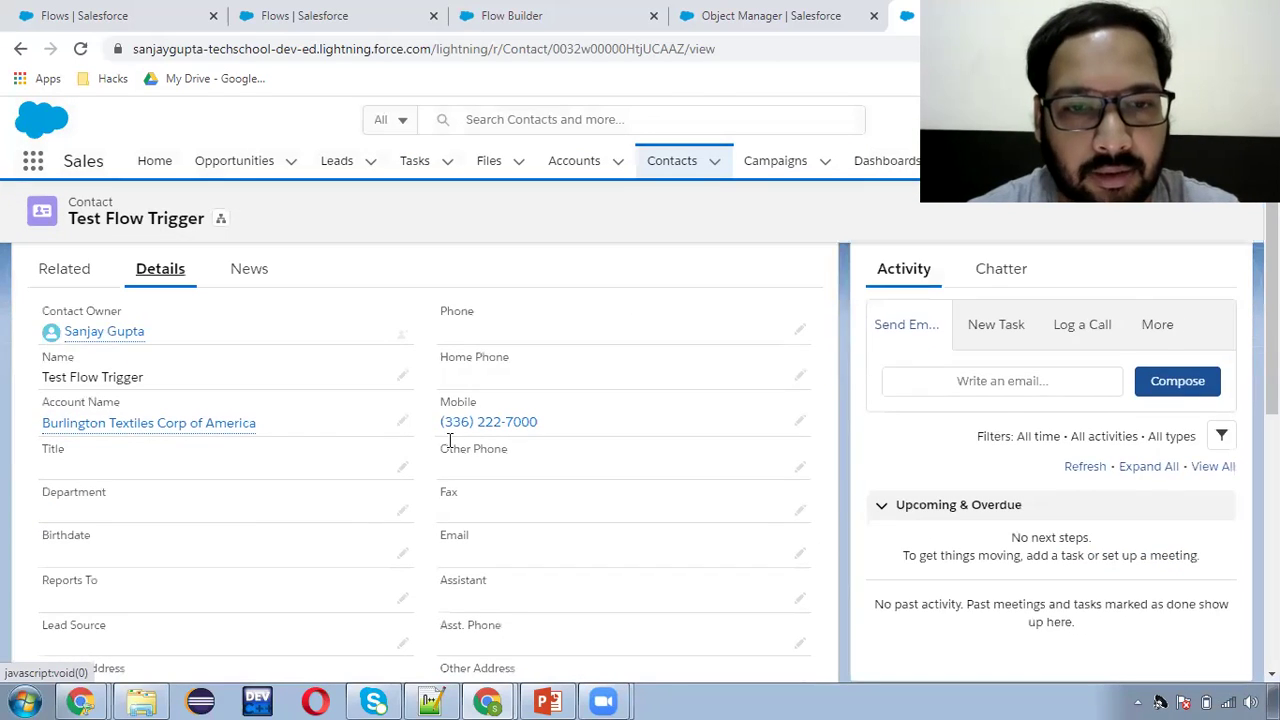
mouse_move(436, 422)
left_mouse_down()
mouse_move(570, 436)
mouse_move(451, 429)
left_mouse_up()
left_click(570, 436)
left_click(489, 437)
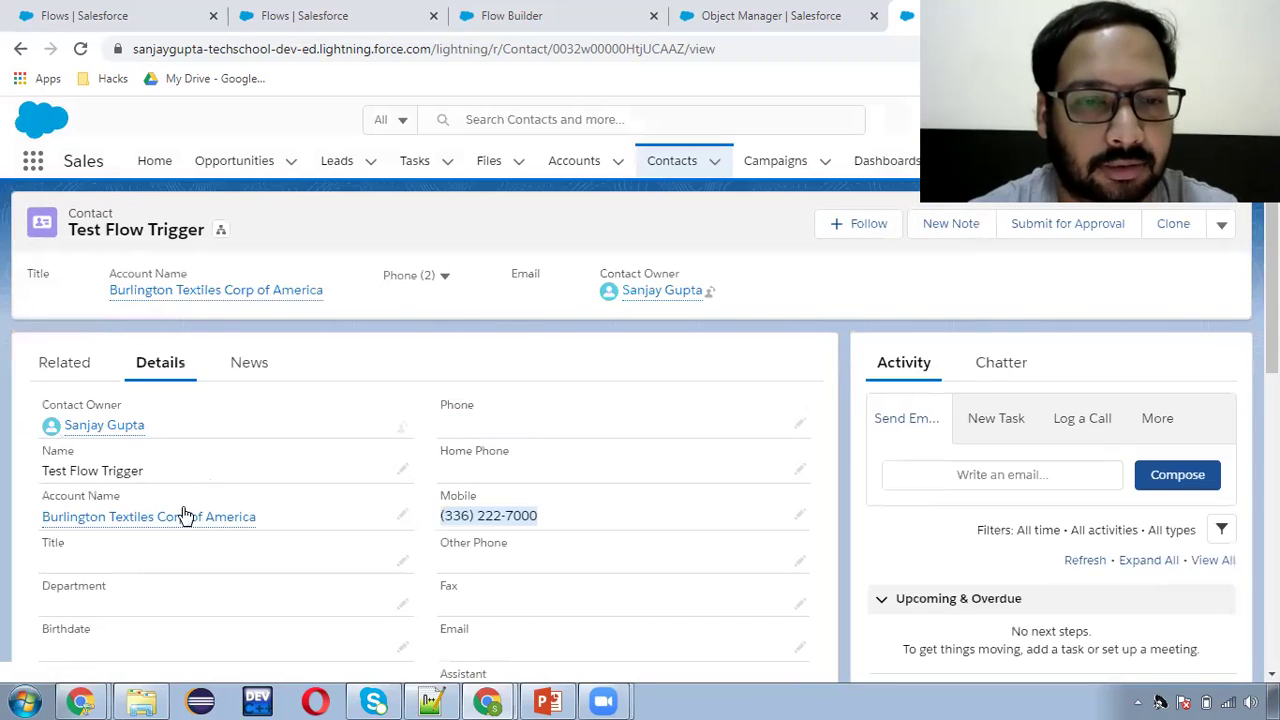
Open the contact's Burlington Textiles Corp of America account separately and compare its phone with the contact's mobile
mouse_move(185, 522)
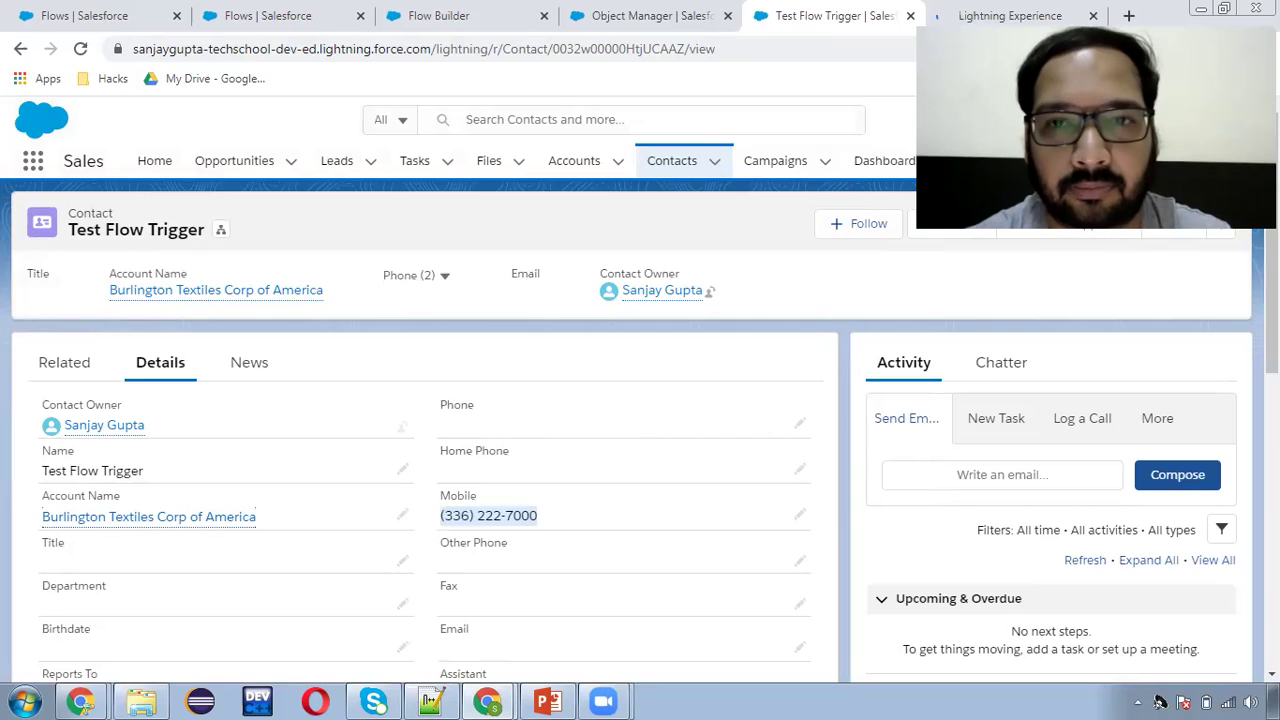
left_click(1010, 15)
left_click(806, 12)
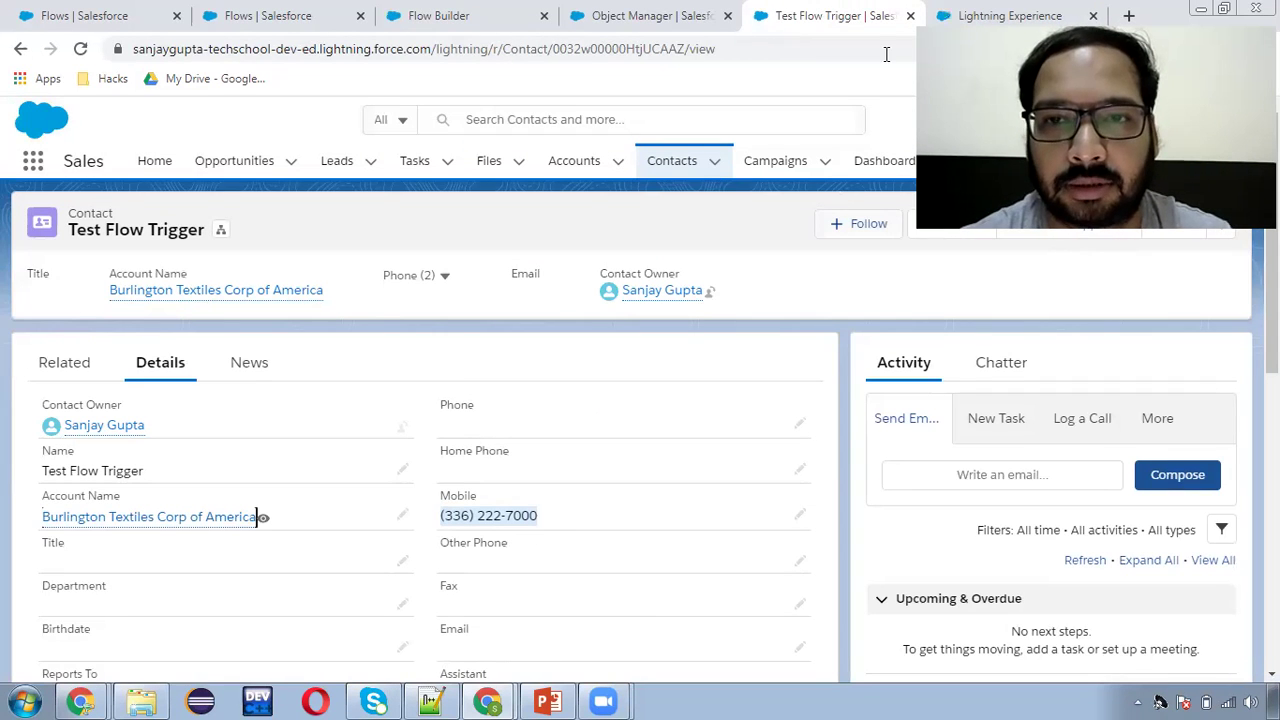
left_click(960, 12)
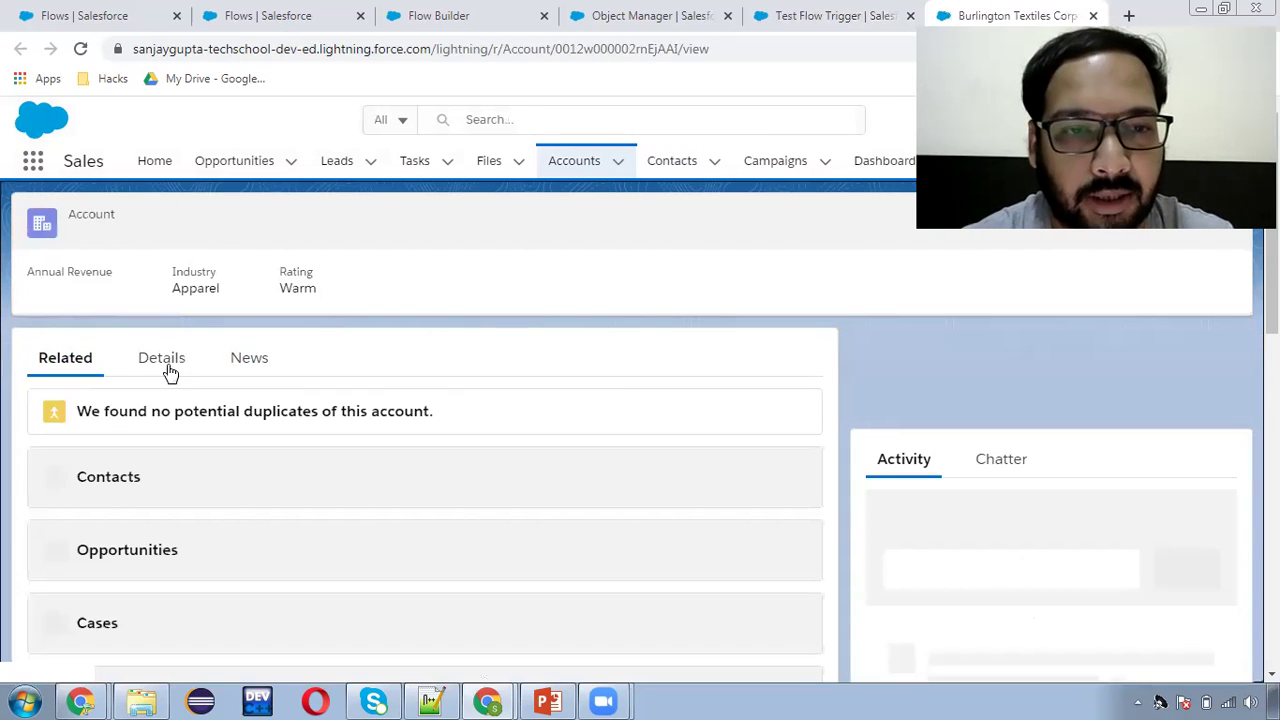
left_click(165, 365)
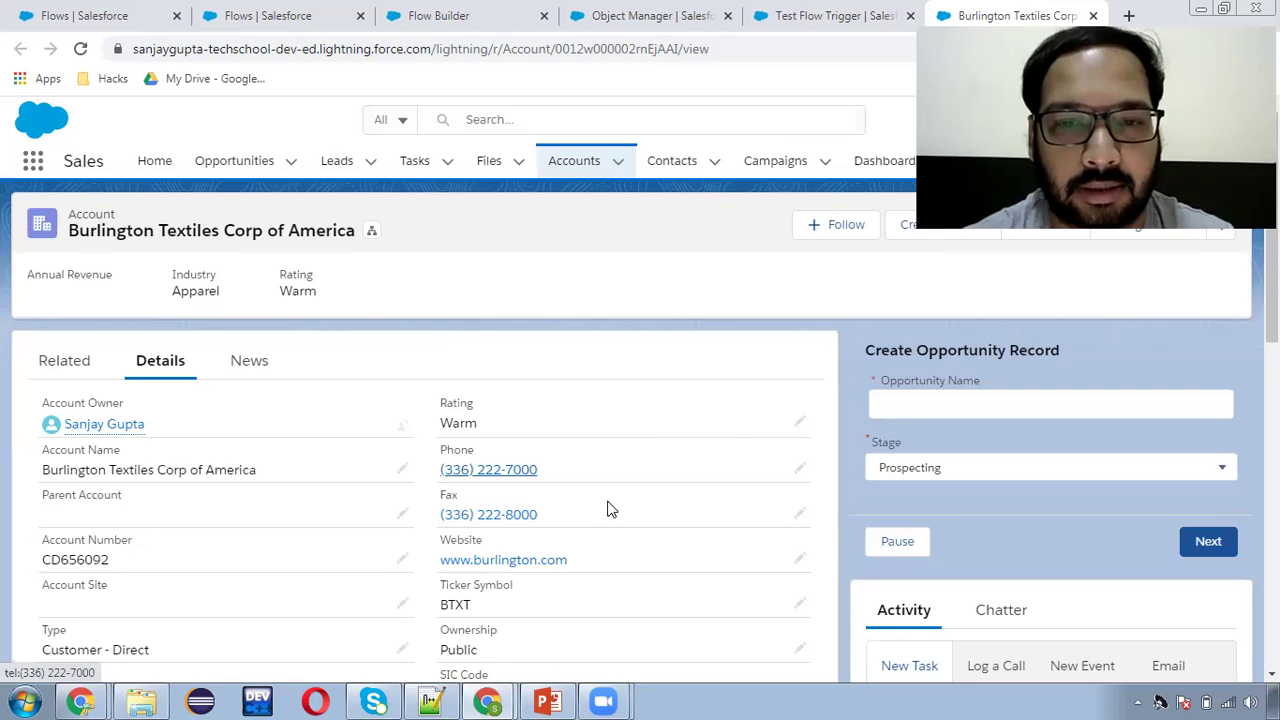
key("ctrl+shift+Tab")
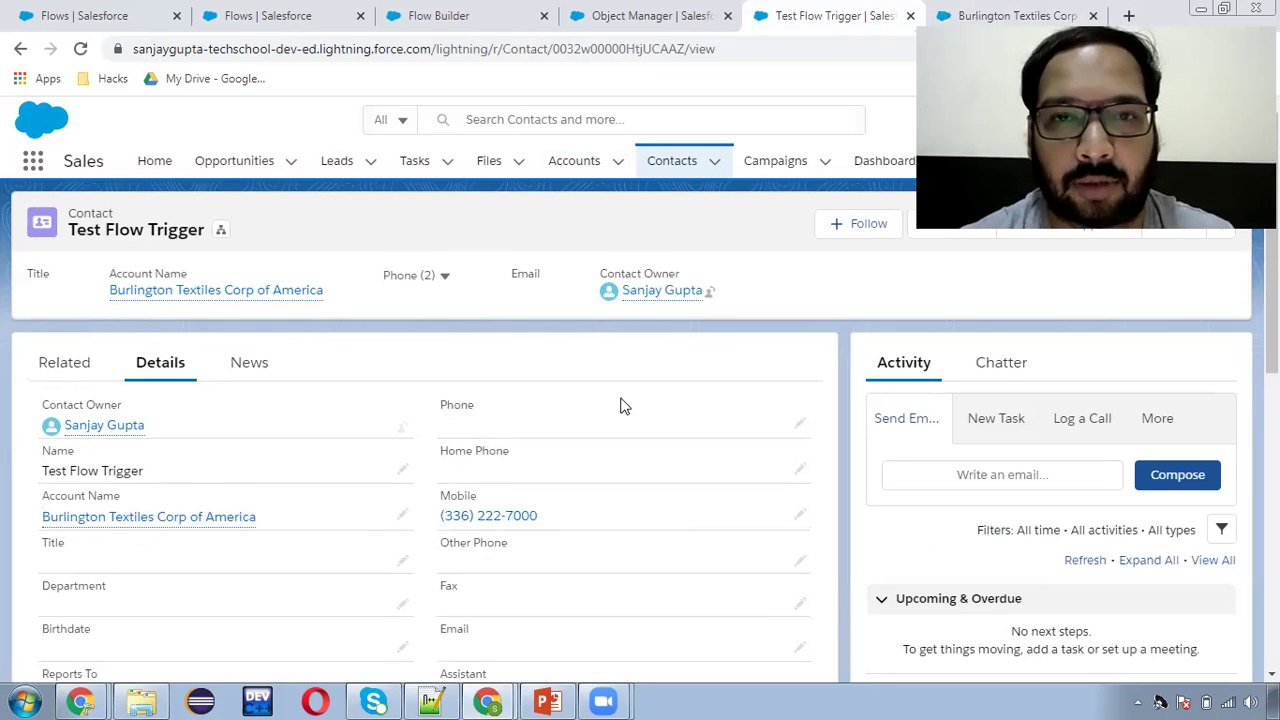
Review the variable and value in the "assign value" assignment of the Before Save on Contact flow
left_click(472, 22)
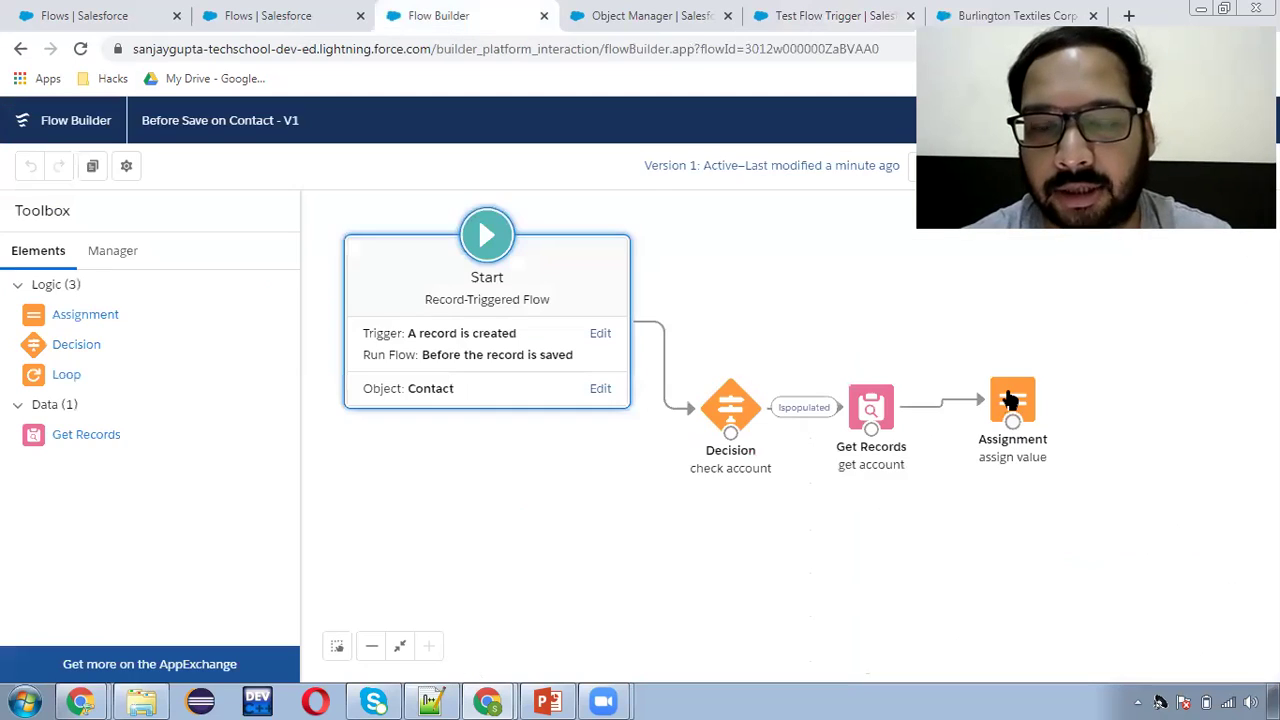
left_click(1010, 400)
double_click(1010, 400)
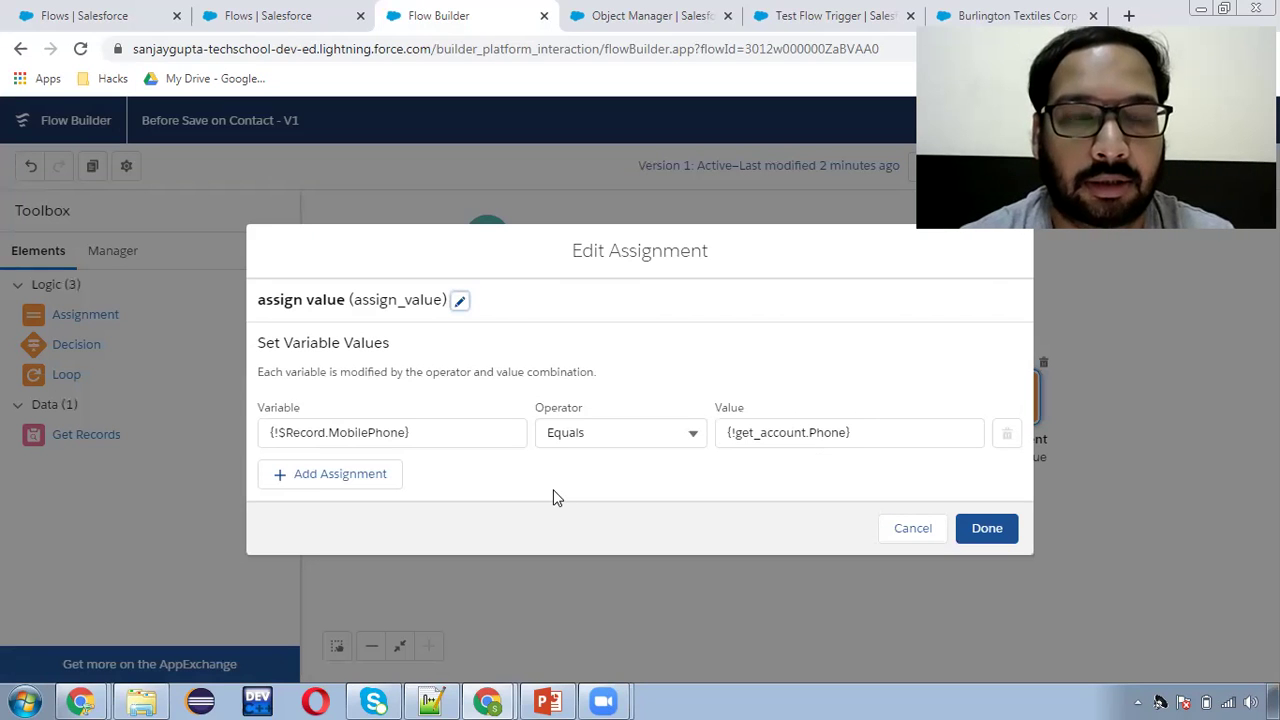
key("Escape")
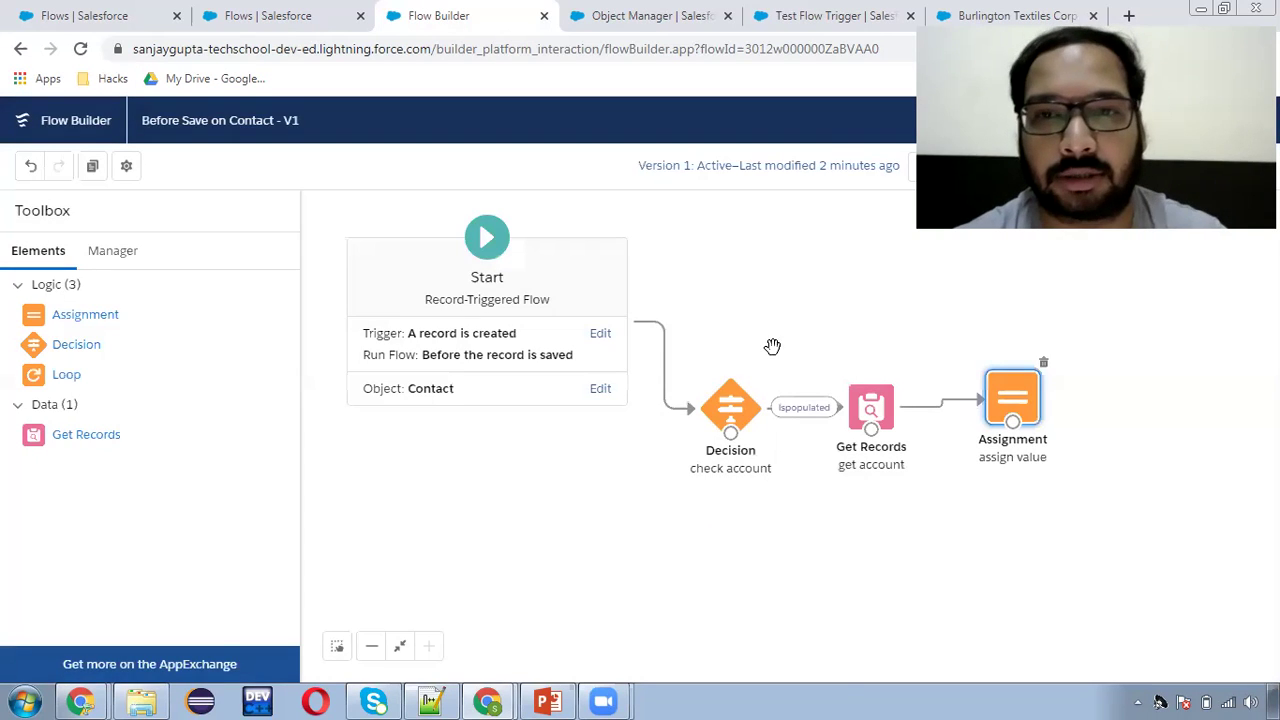
Create a contact with first name "Test" and last name "Flow Trigger 1" without an account, and check its details
left_click(805, 16)
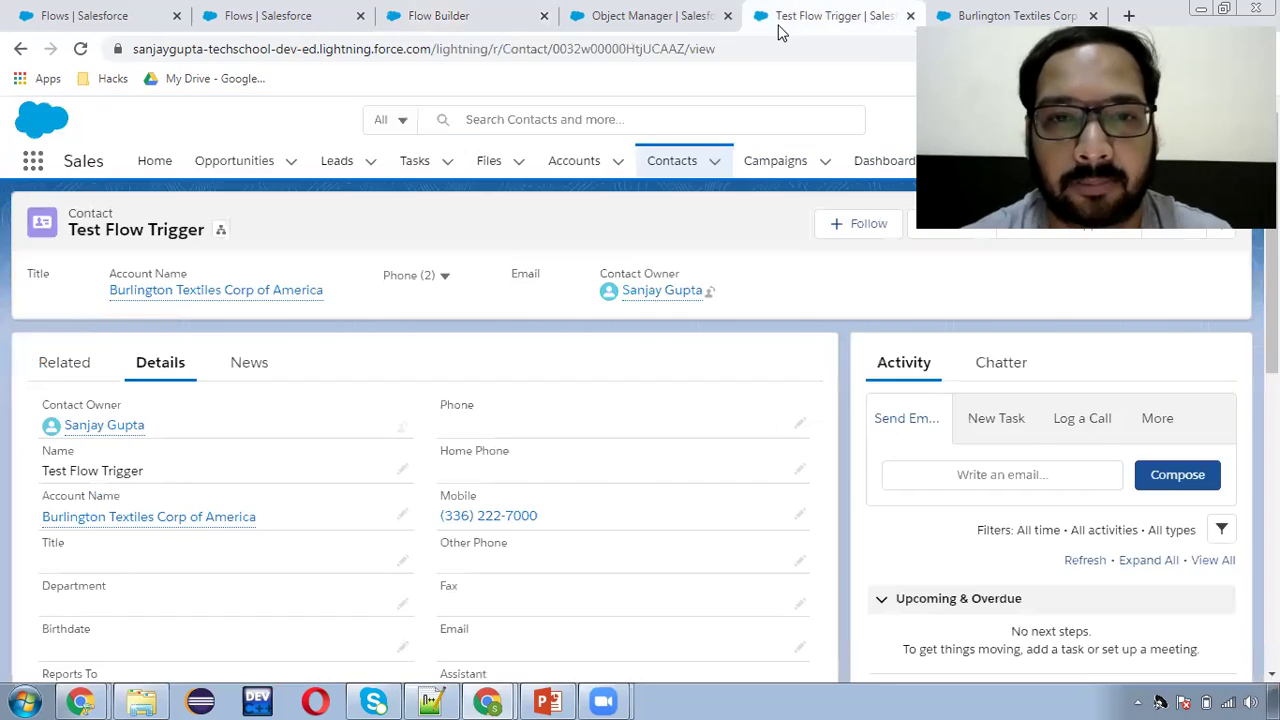
left_click(671, 165)
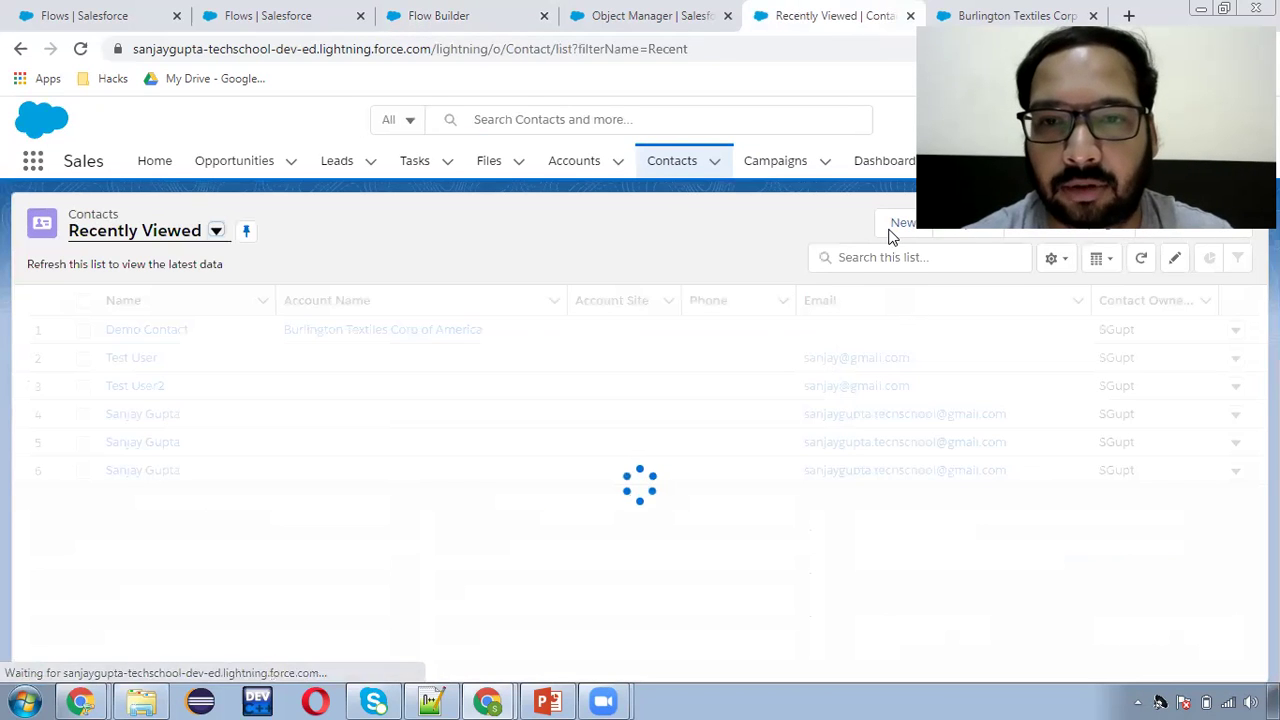
left_click(893, 230)
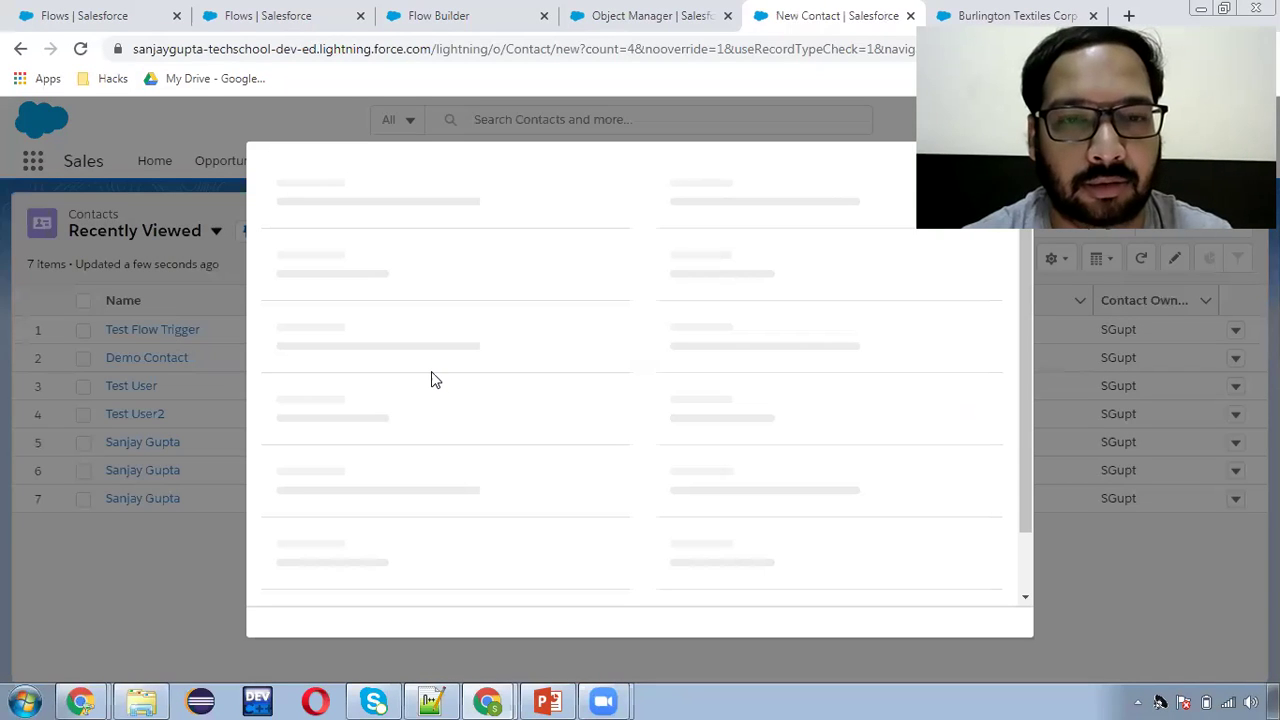
left_click(391, 437)
key("Tab")
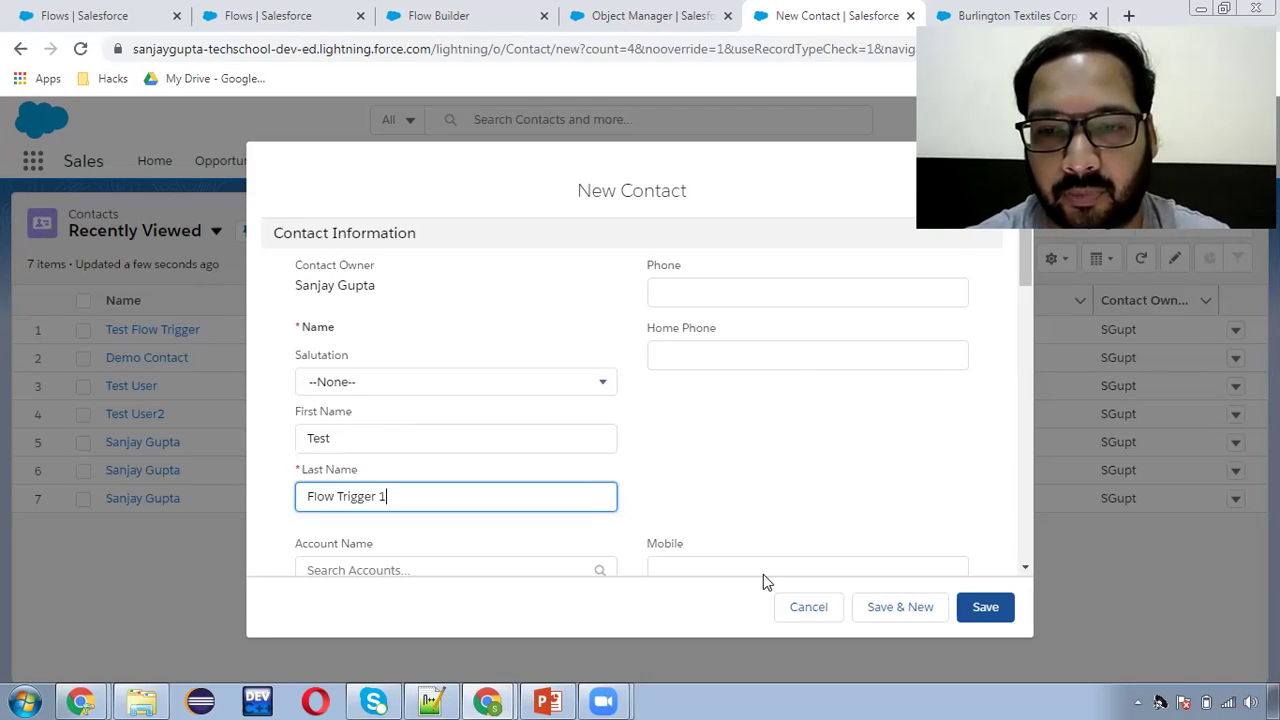
type("Flow Trigger 1")
scroll(463, 530, "down", 1)
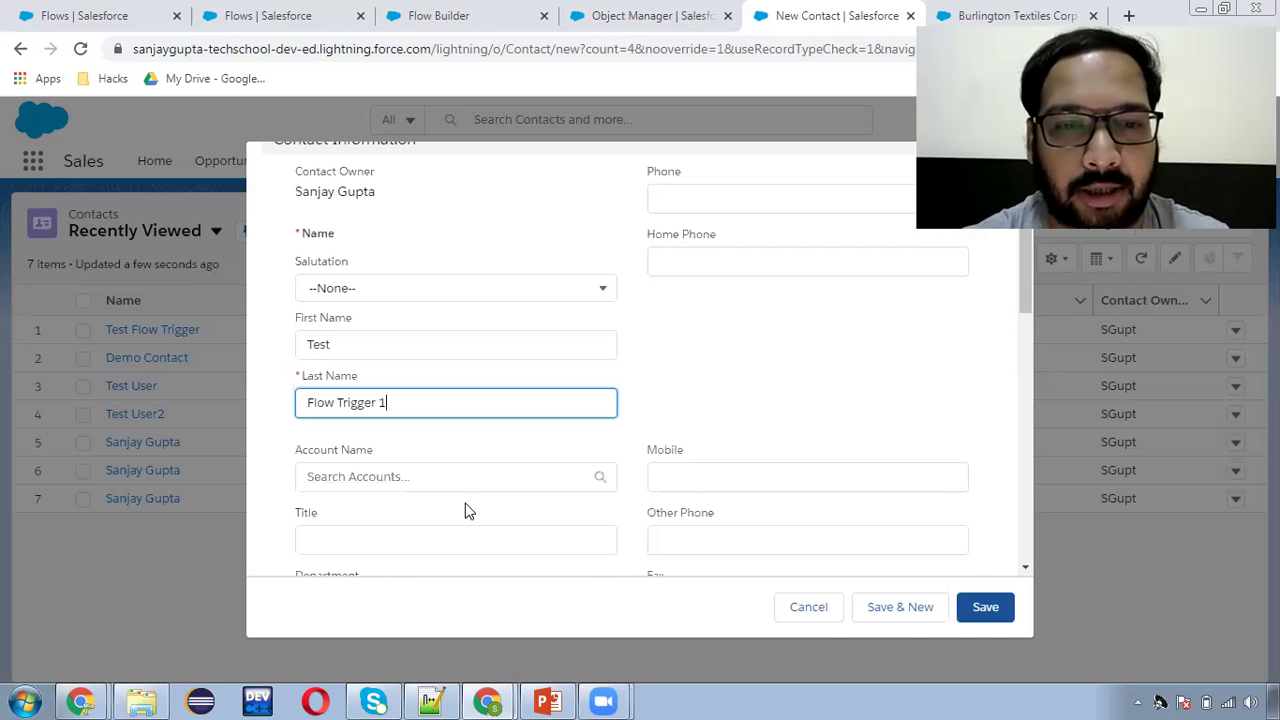
left_click(985, 610)
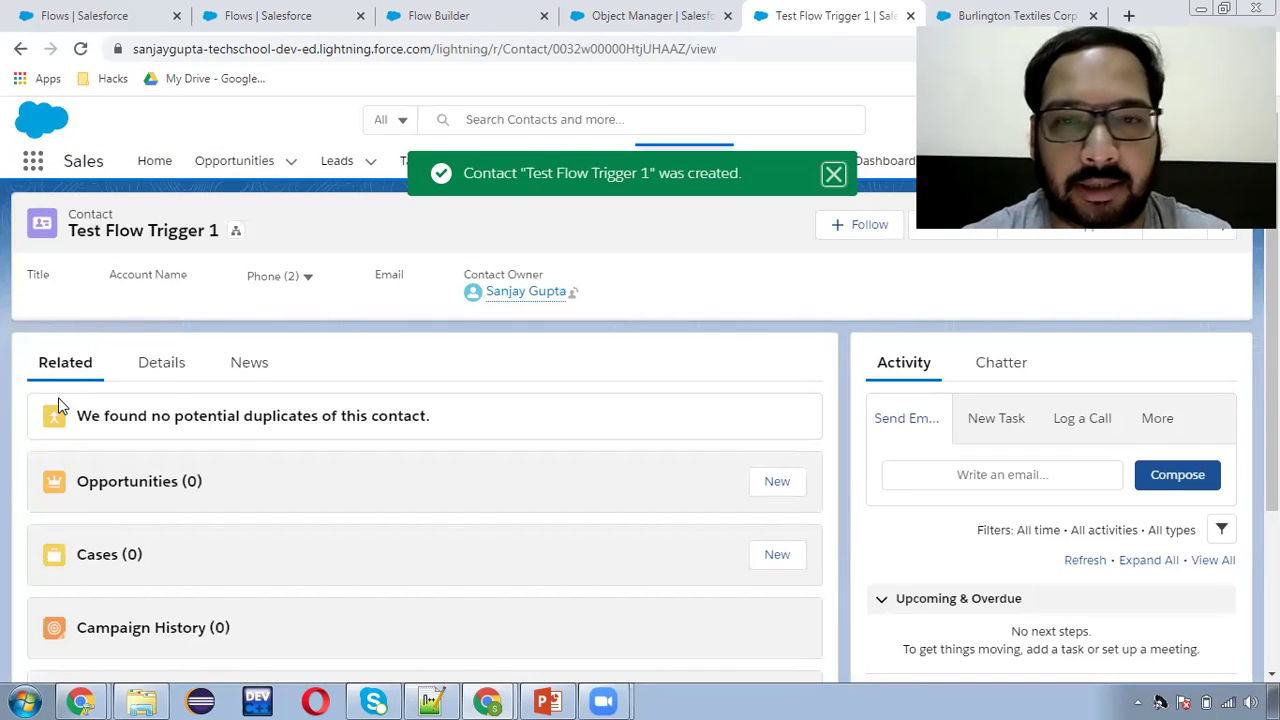
left_click(162, 372)
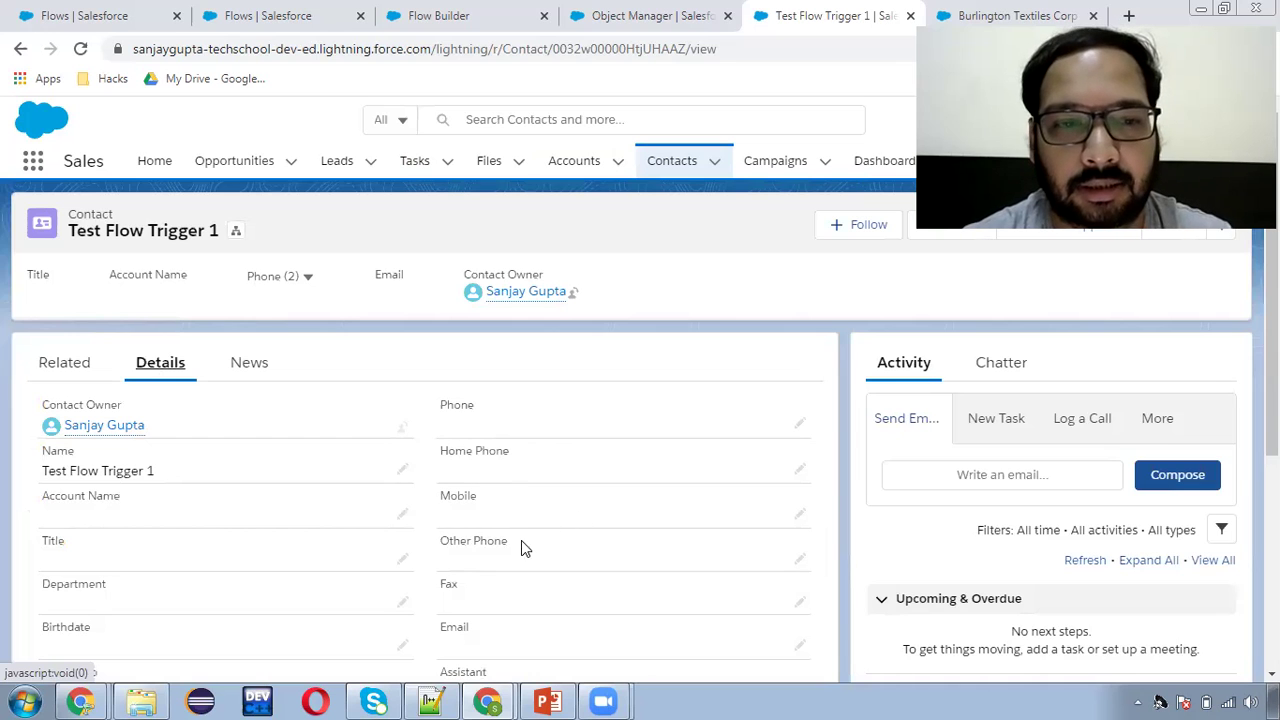
Review the trigger configuration of the Before Save on Contact flow without changing it
left_click(440, 22)
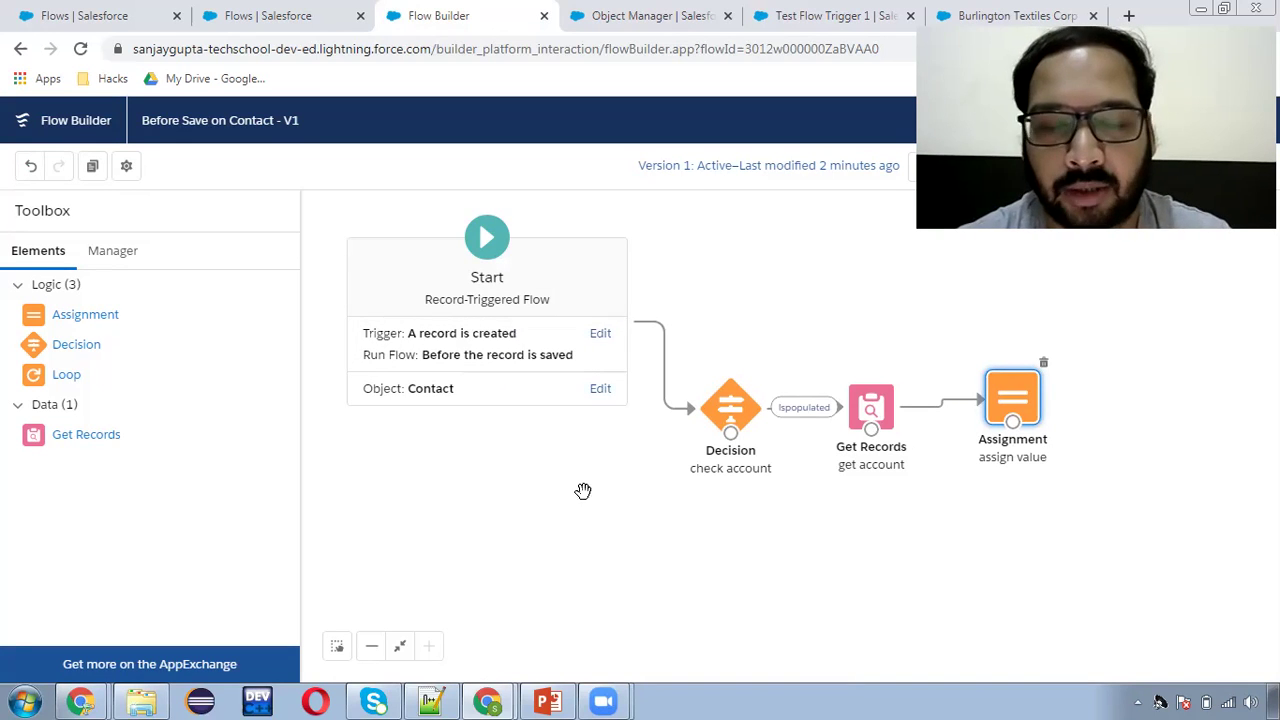
left_click(491, 356)
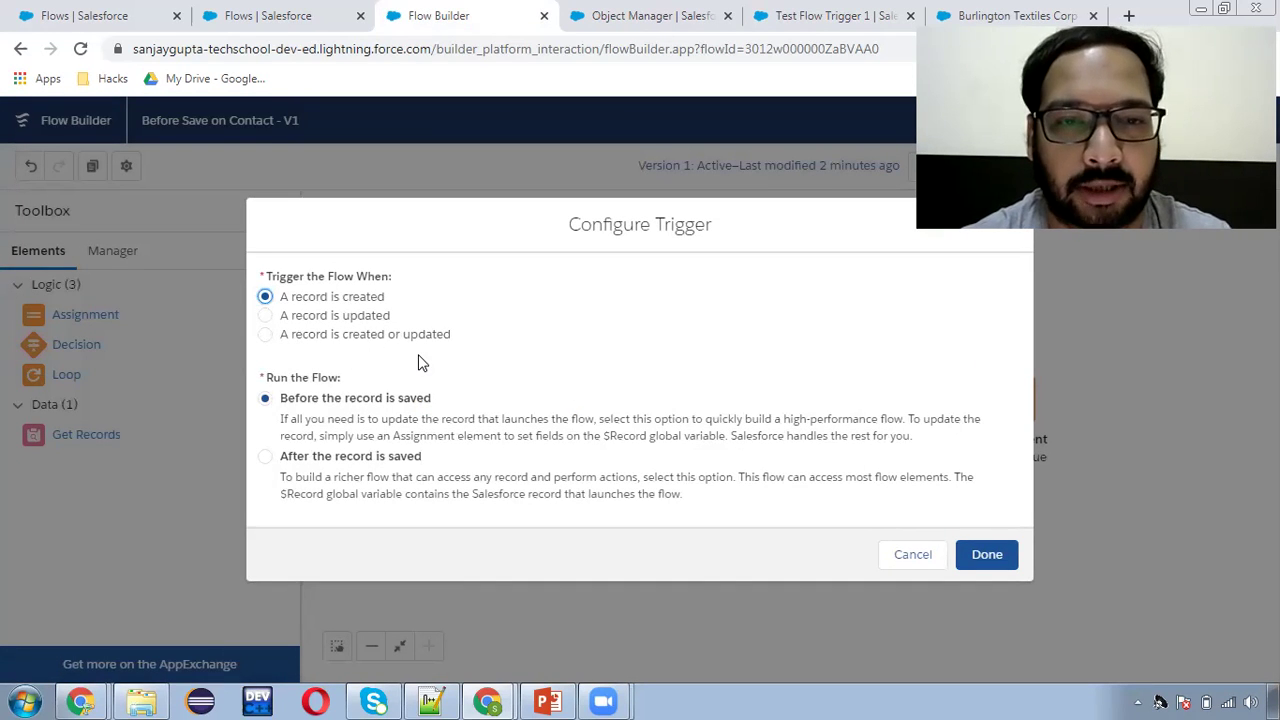
left_click(914, 556)
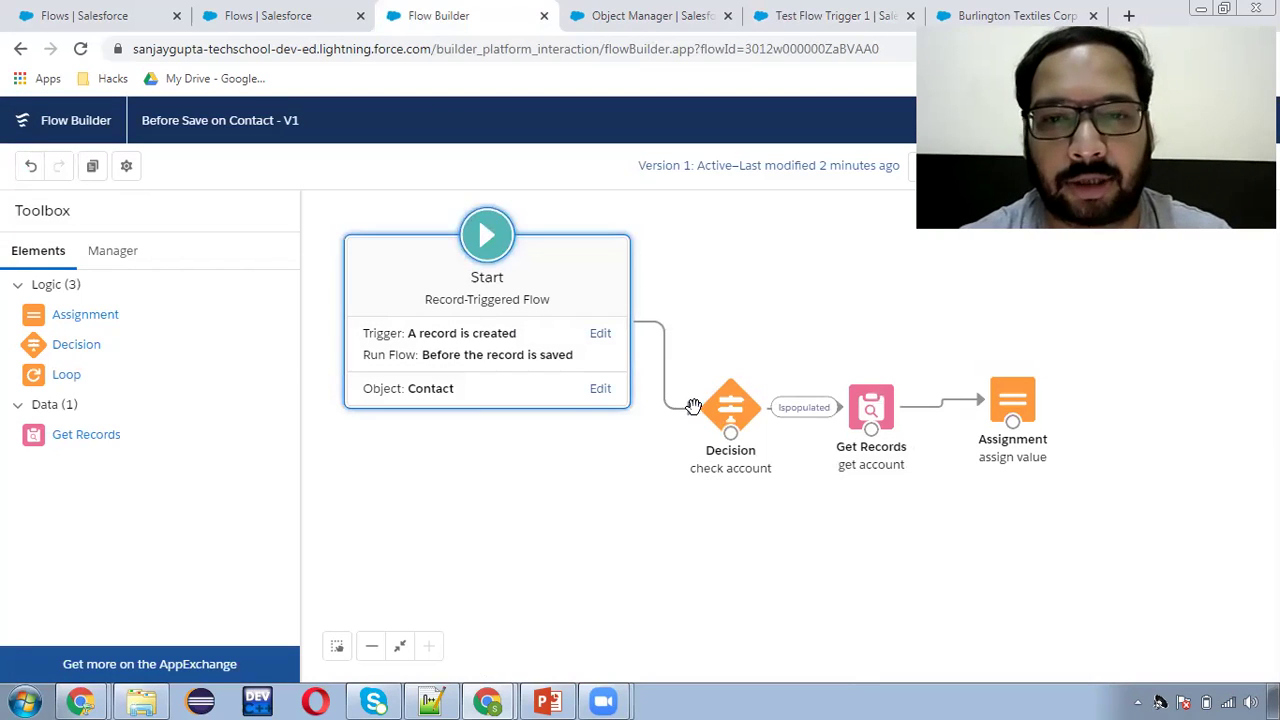
key("alt+Tab")
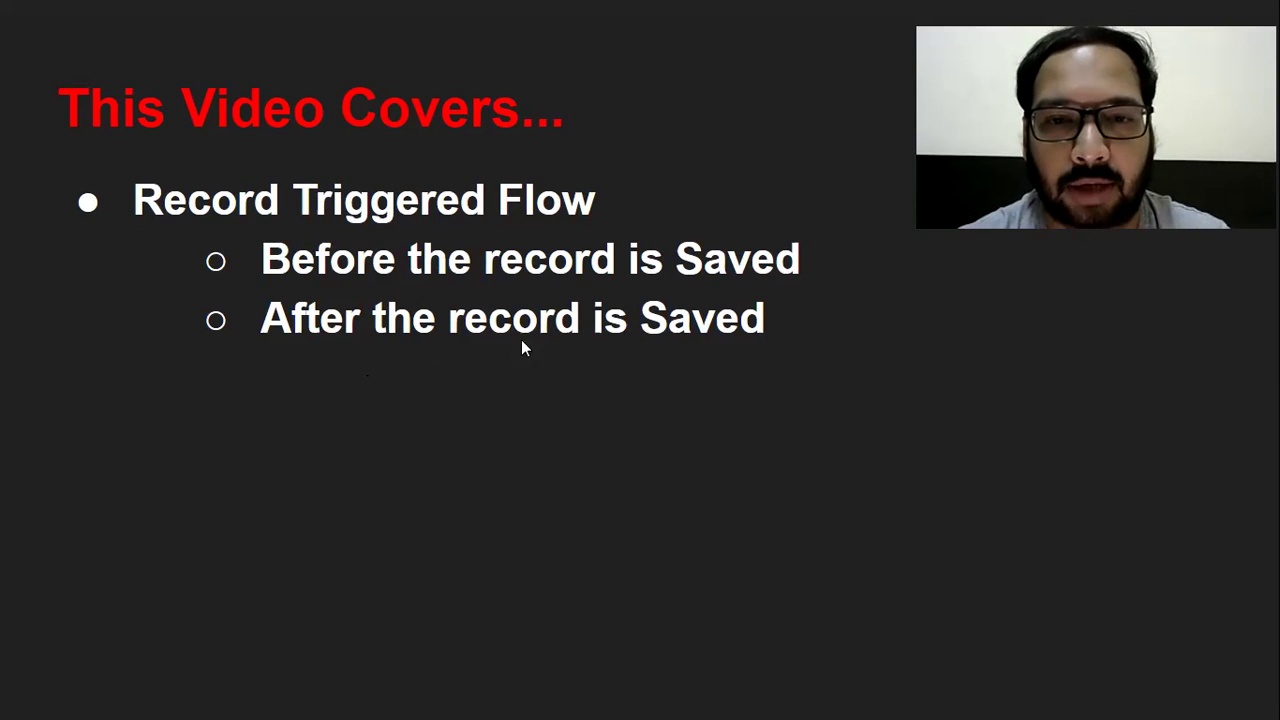
key("alt+Tab")
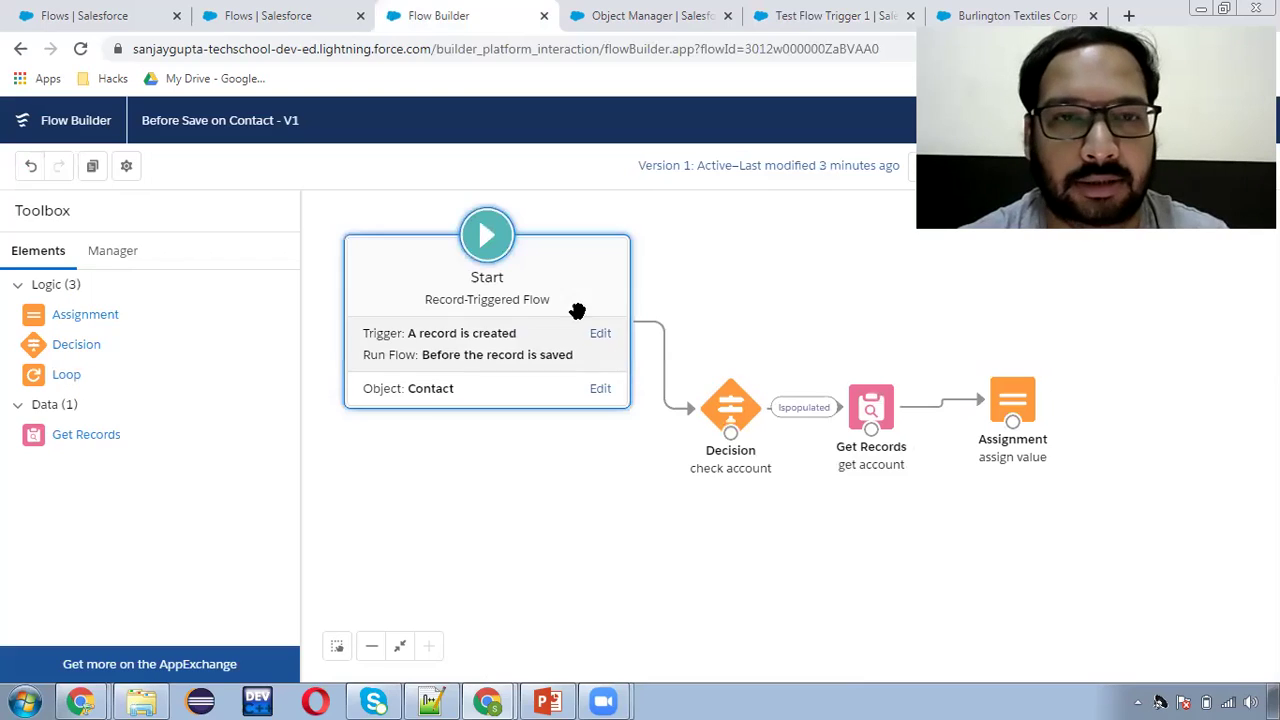
Create a new record-triggered flow that triggers when a record is created and runs after the record is saved
left_click(268, 17)
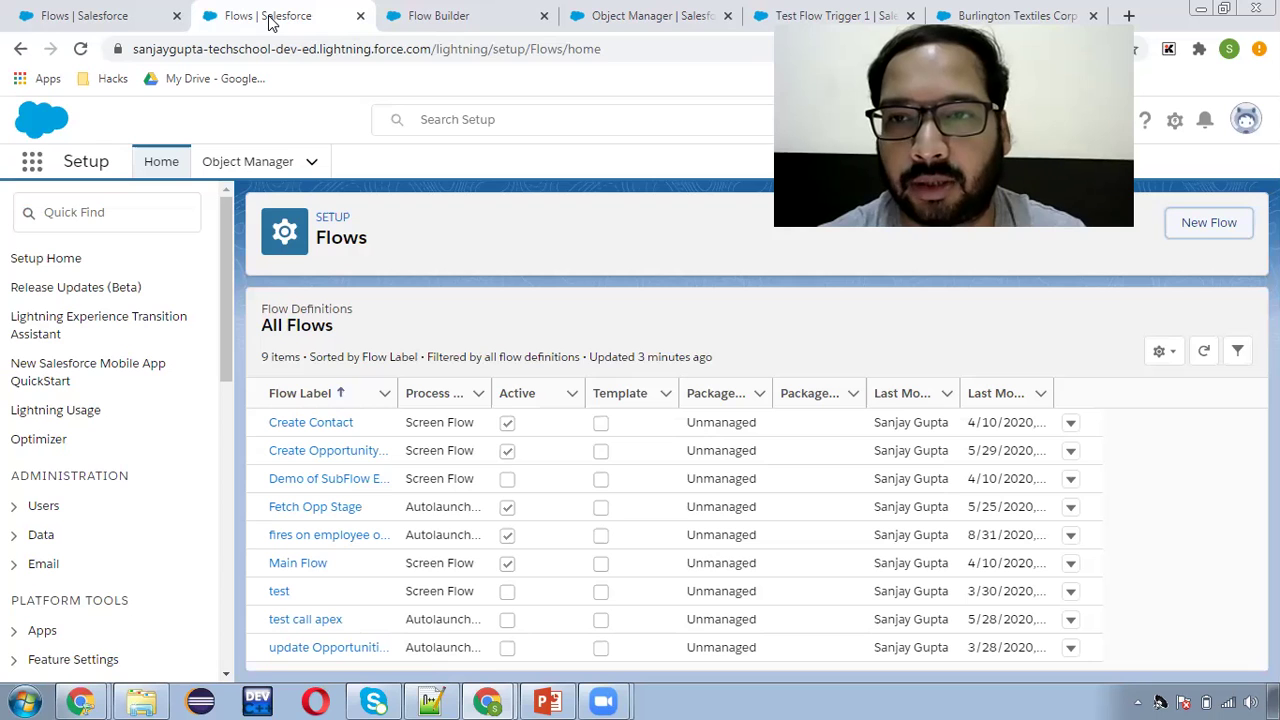
left_click(1209, 222)
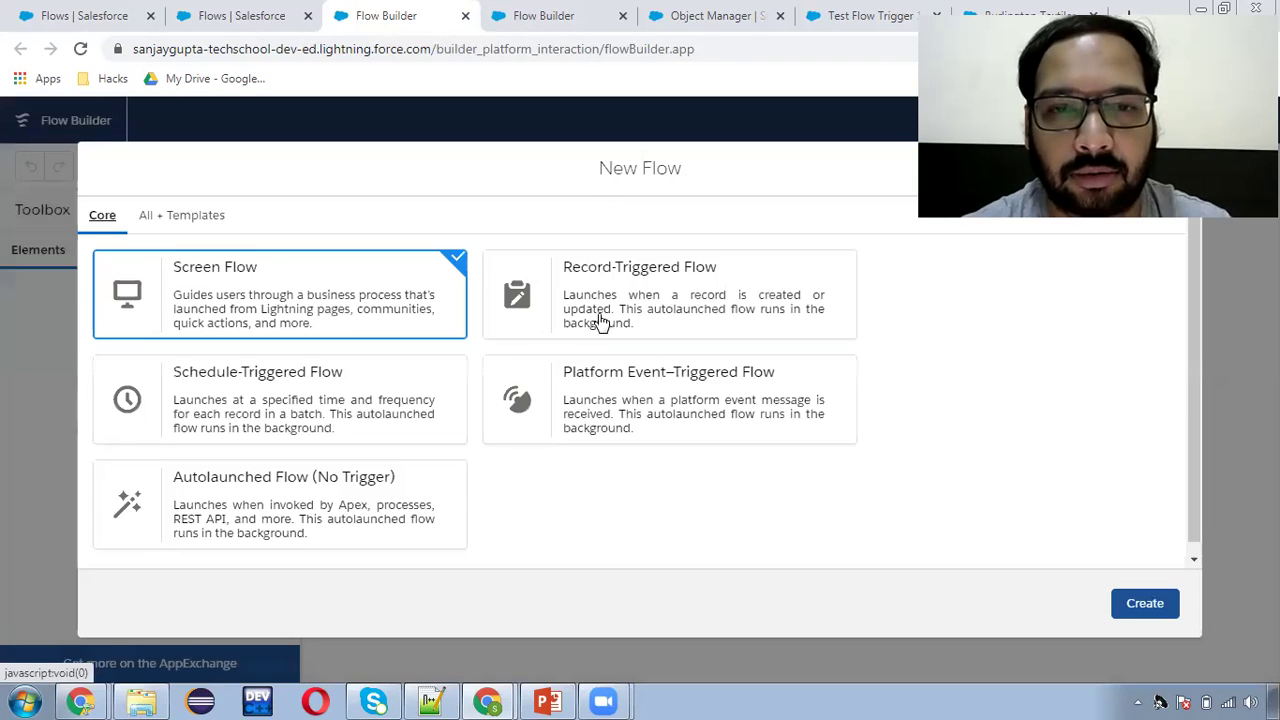
left_click(623, 303)
left_click(1145, 603)
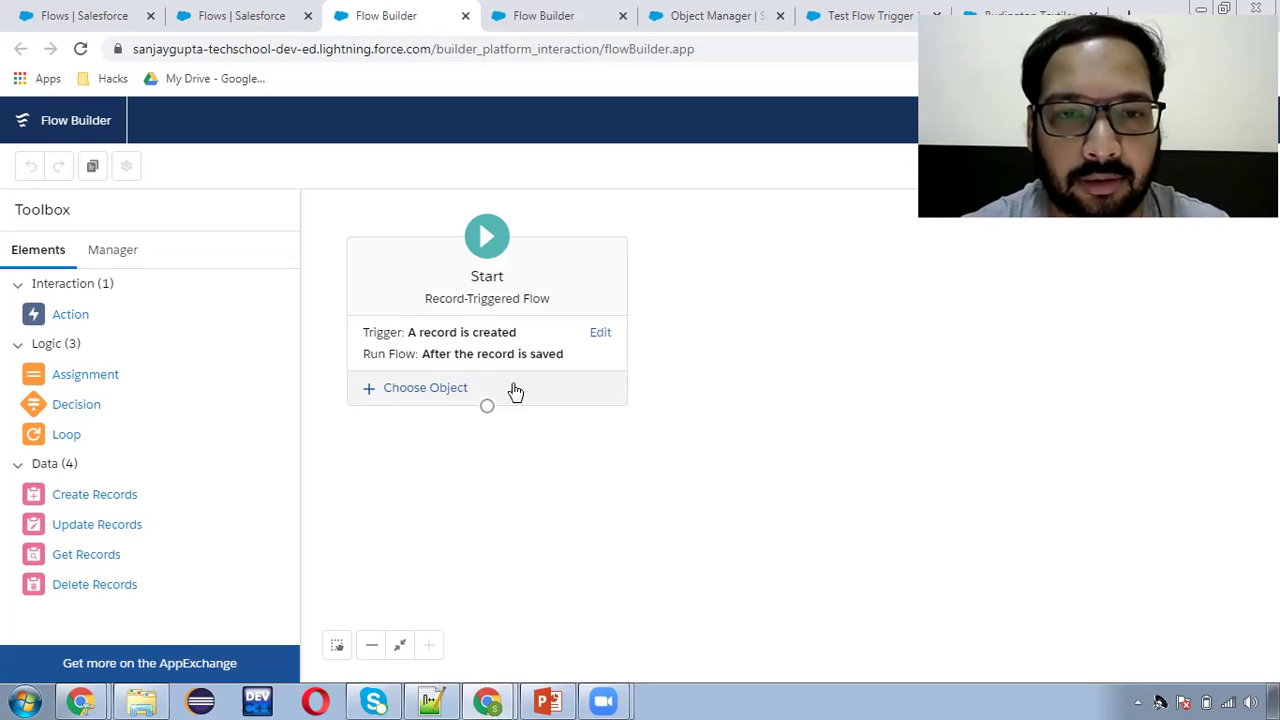
left_click(484, 354)
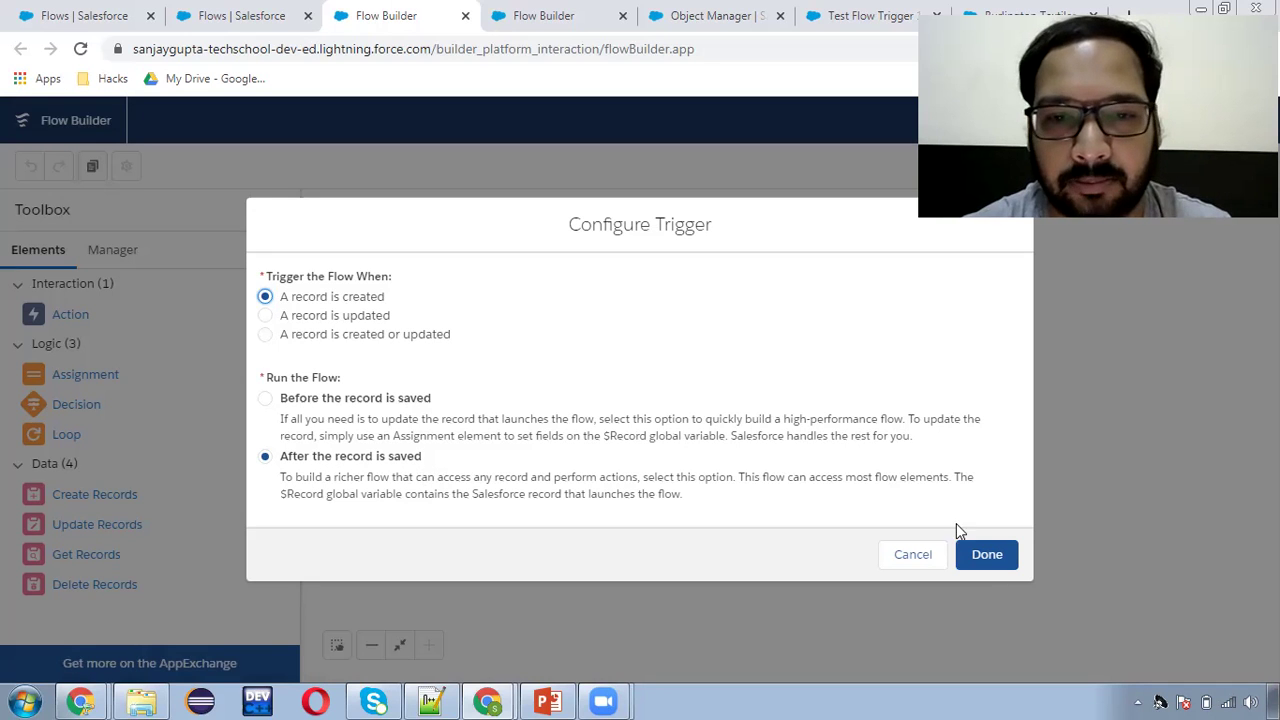
left_click(987, 555)
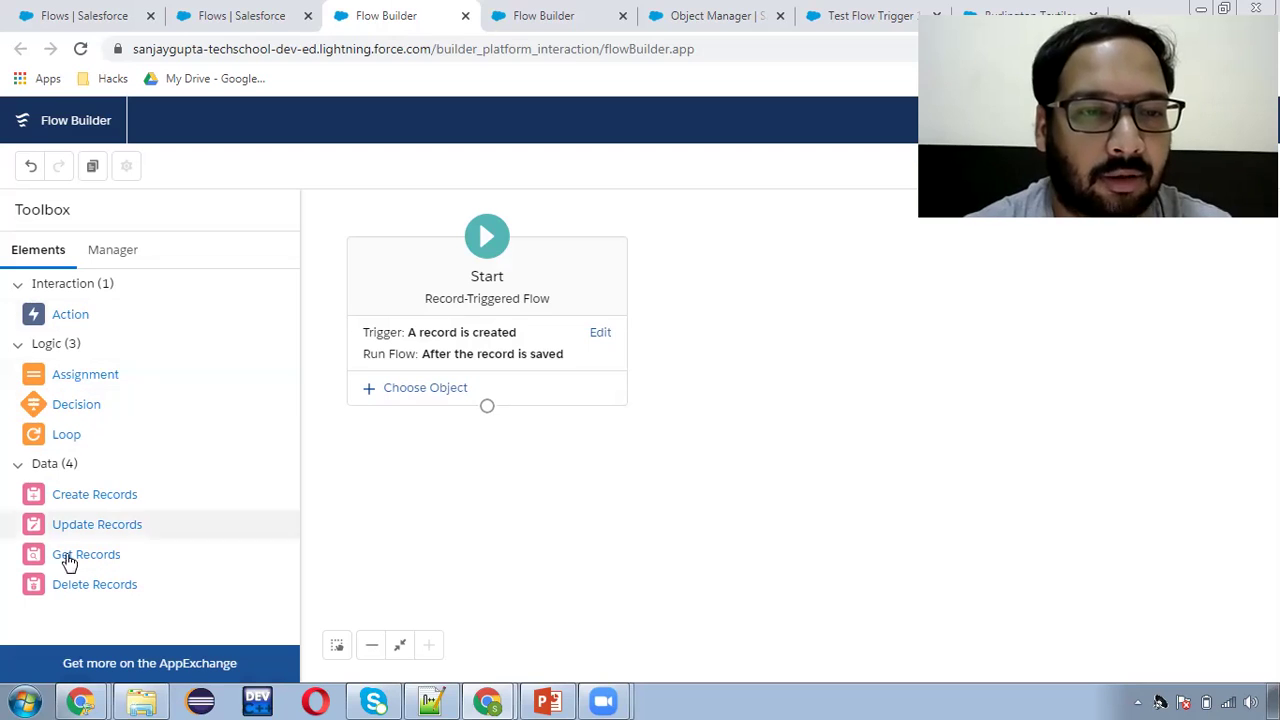
Choose Account as the object whose records trigger the new after-save flow
left_click(547, 20)
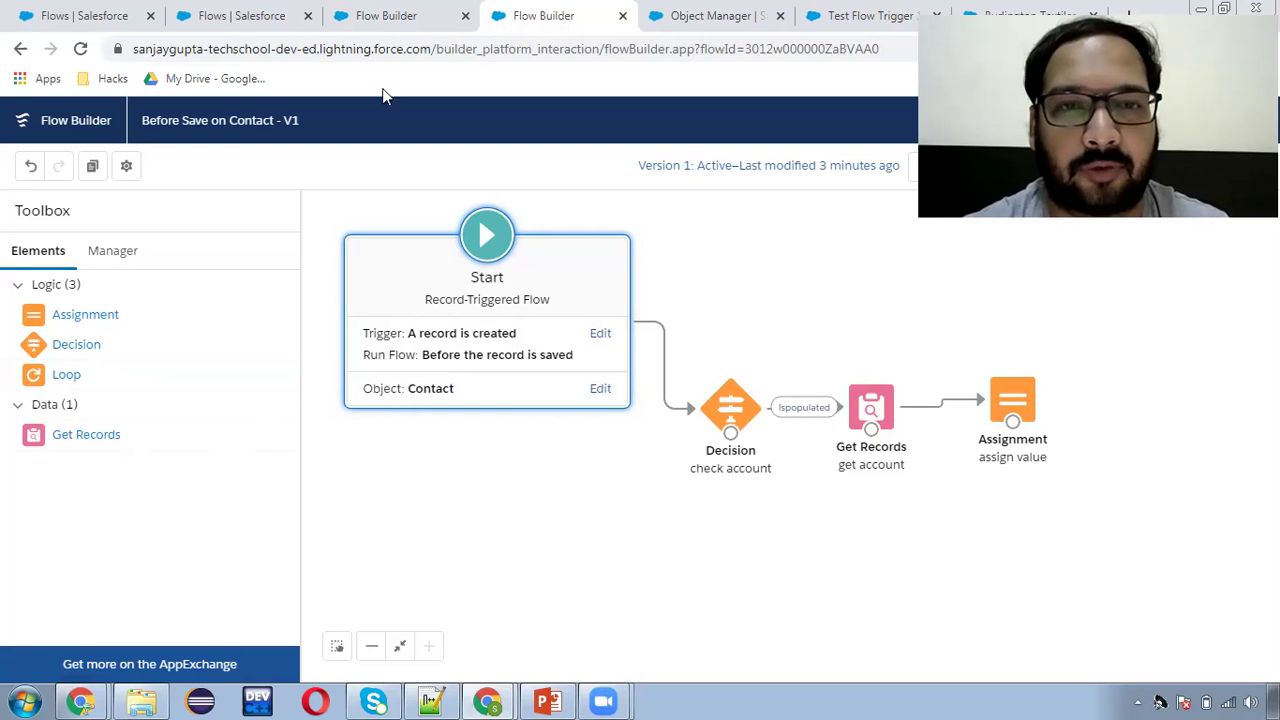
left_click(386, 16)
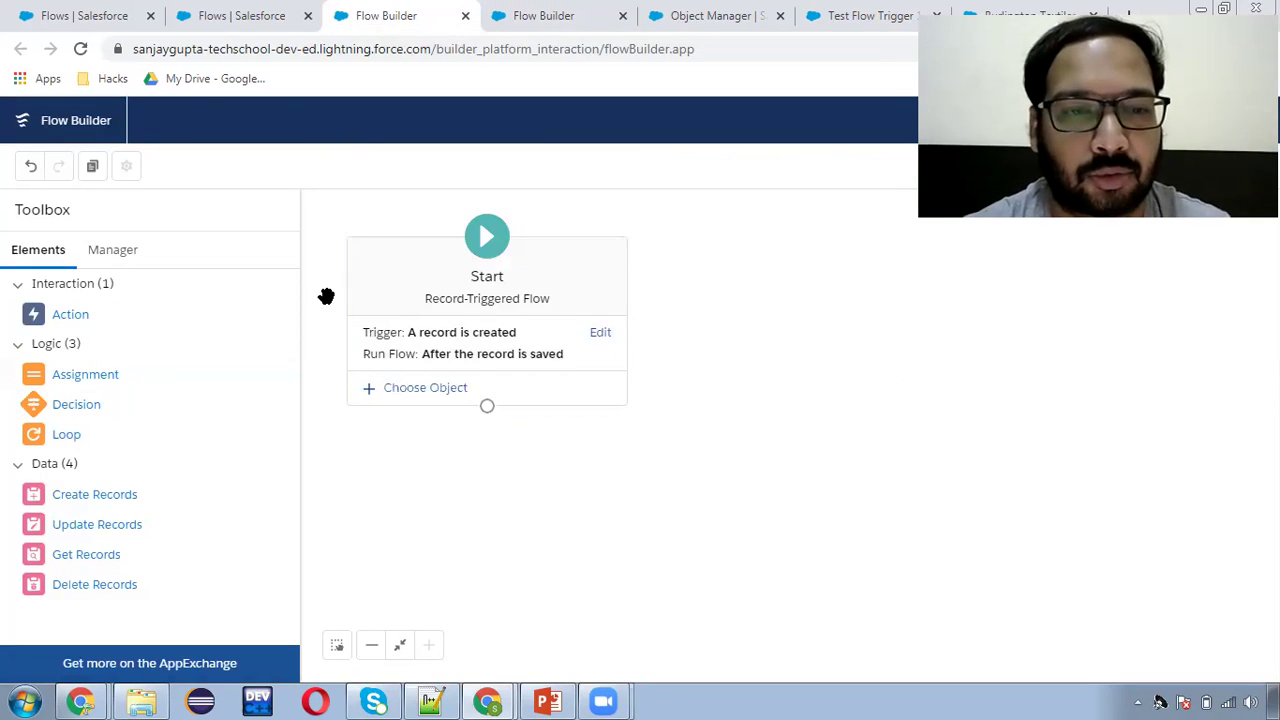
left_click(445, 397)
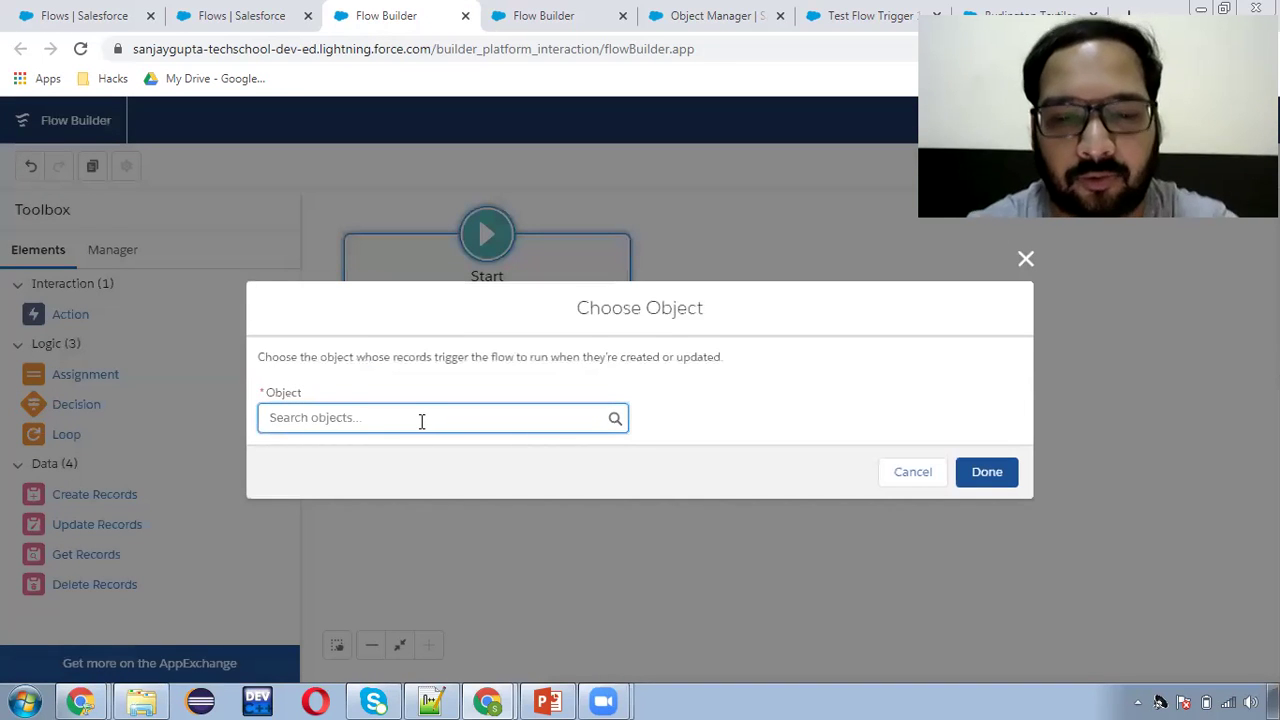
type("account")
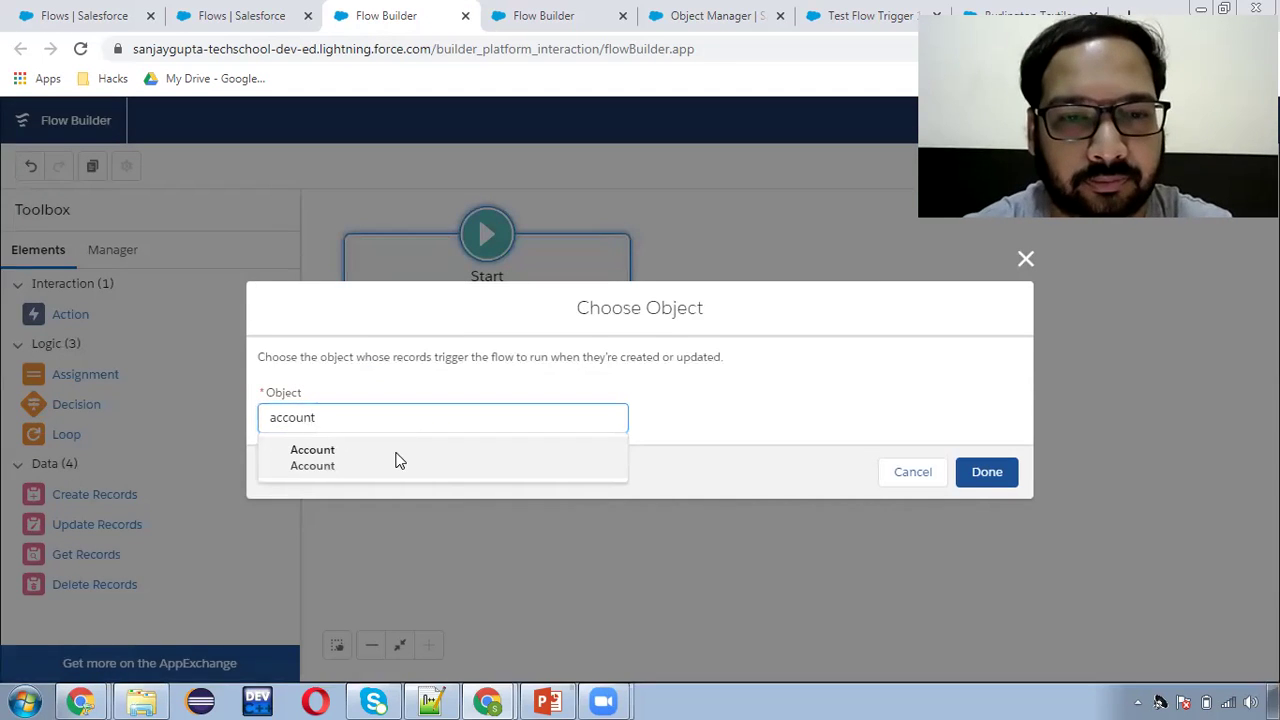
left_click(394, 457)
left_click(982, 472)
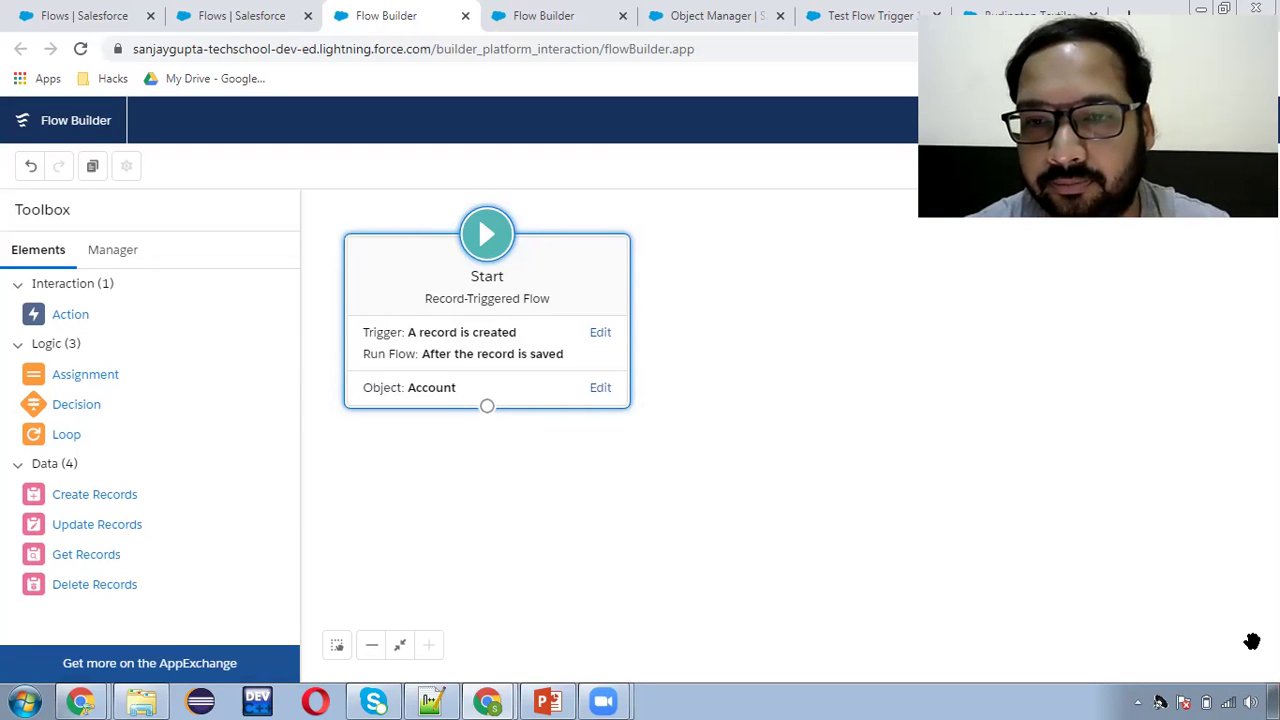
Review the after-save trigger configuration of the Account flow, including the description of the after-save option, without changing it
left_click(500, 356)
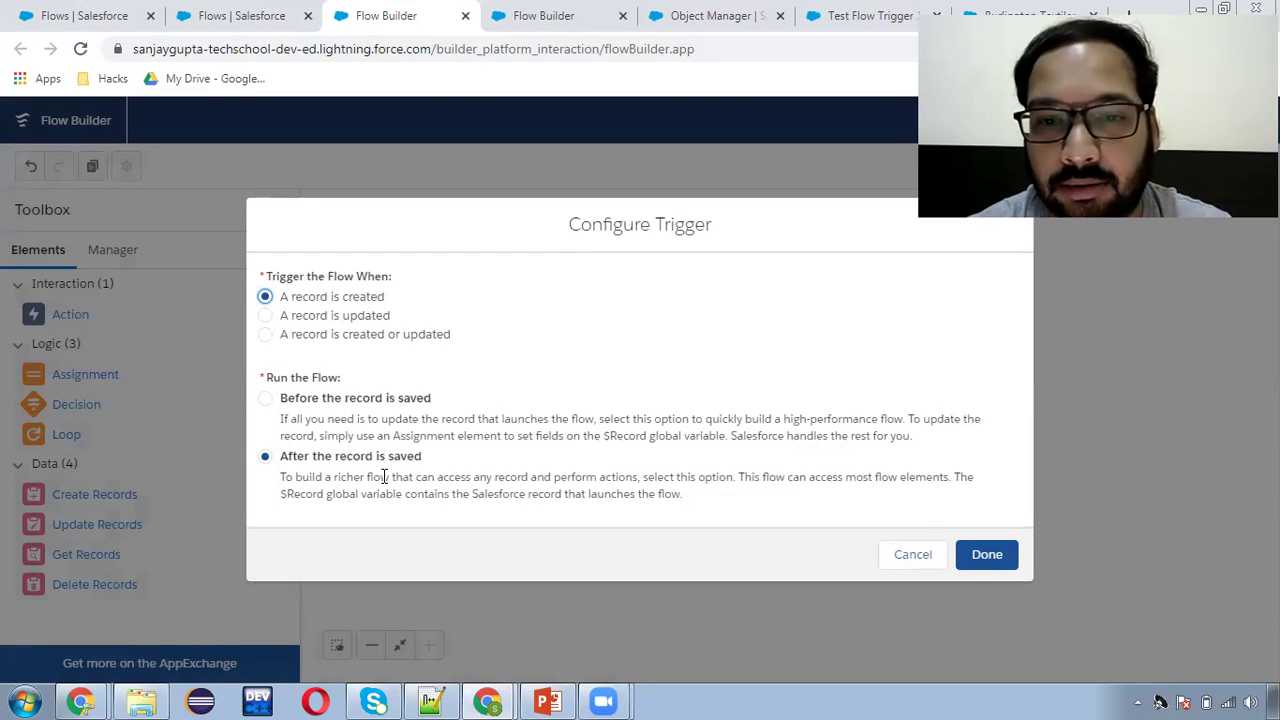
left_click_drag(737, 476, 981, 485)
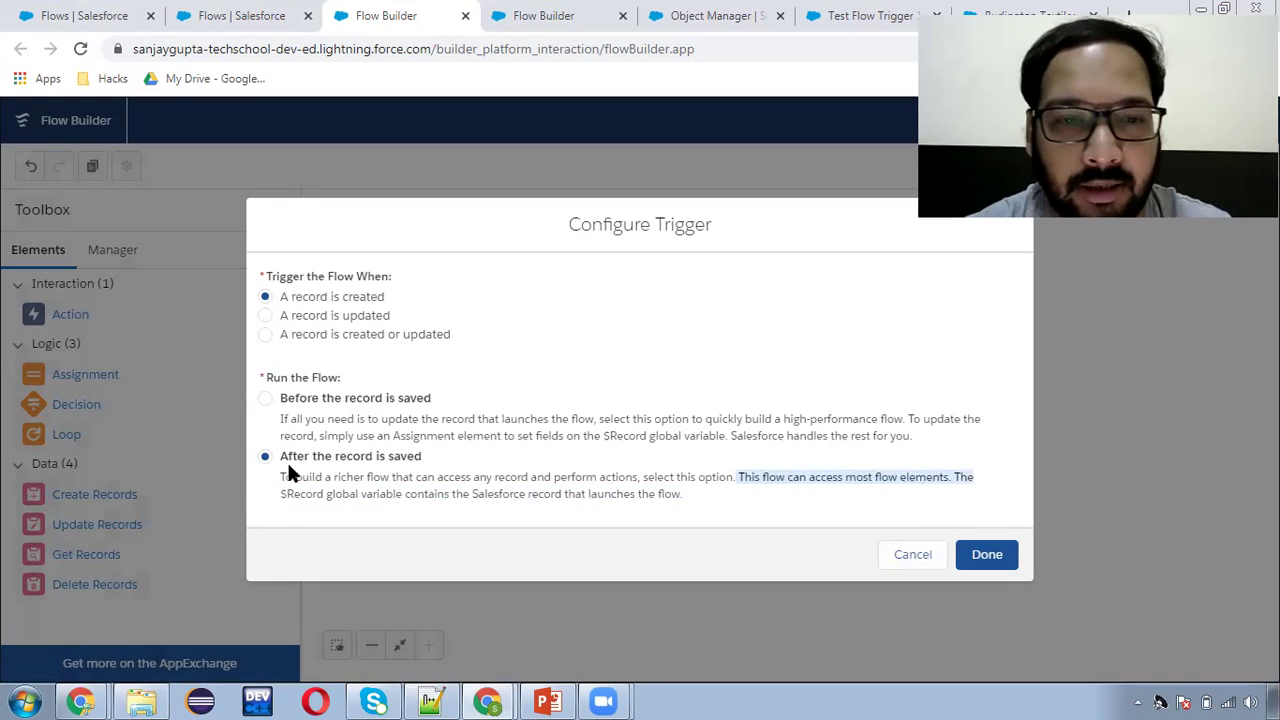
left_click_drag(281, 477, 660, 512)
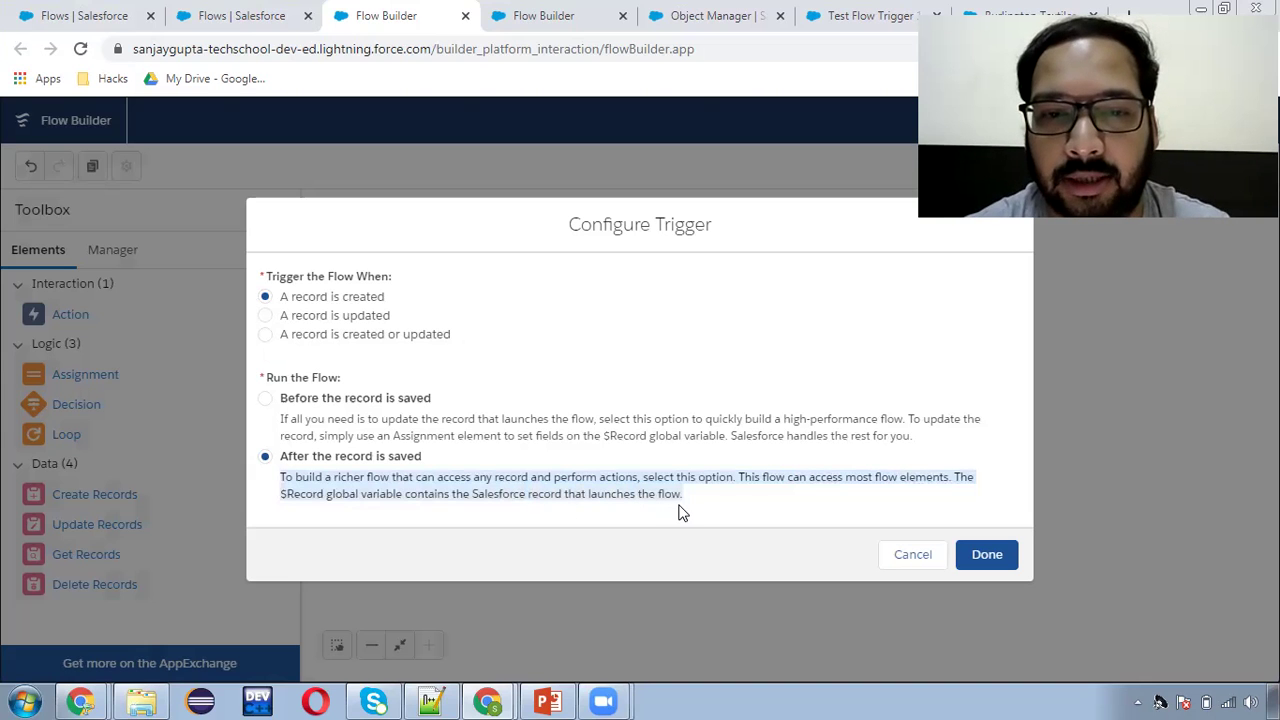
left_click(888, 558)
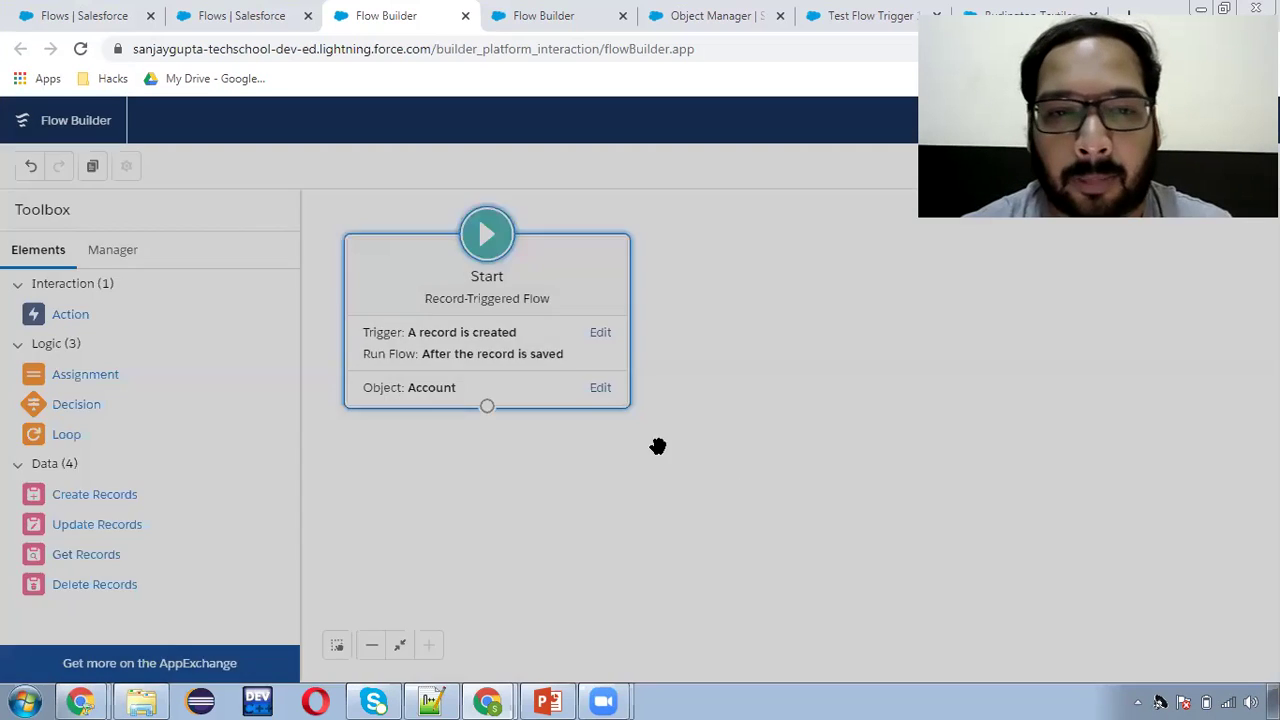
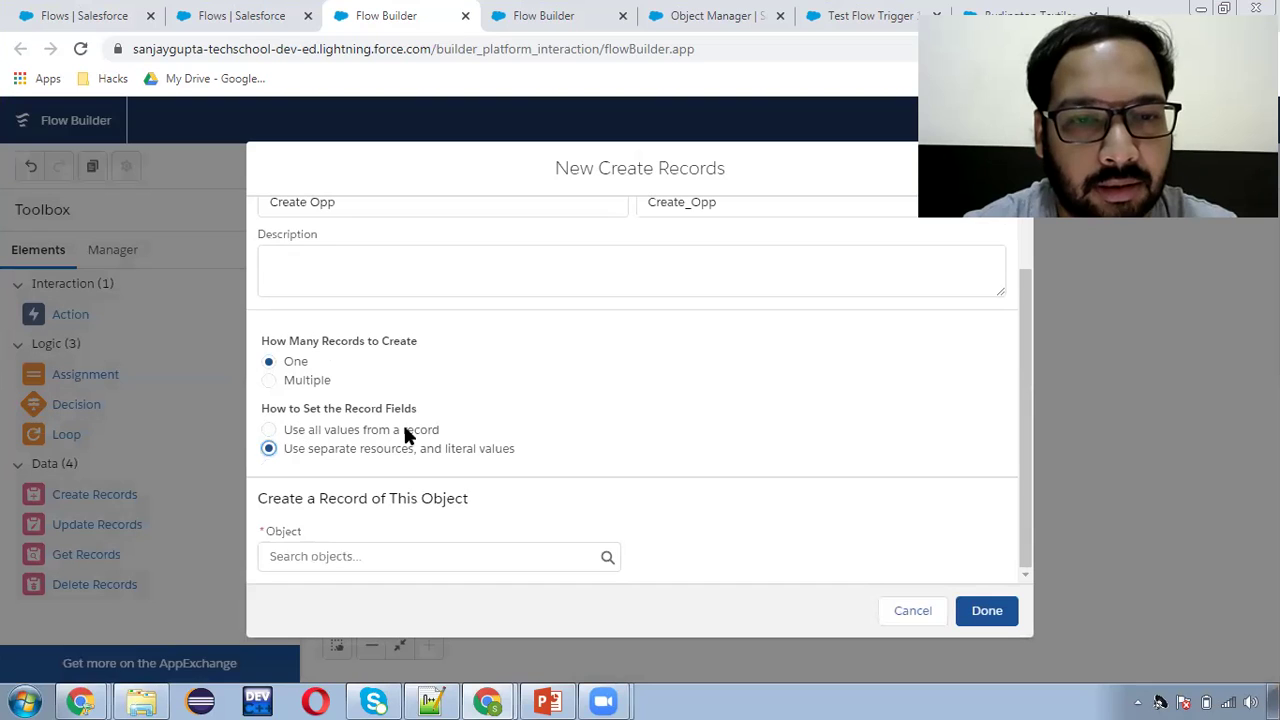
Choose Opportunity as the object whose record the Create Opp element creates
left_click(359, 558)
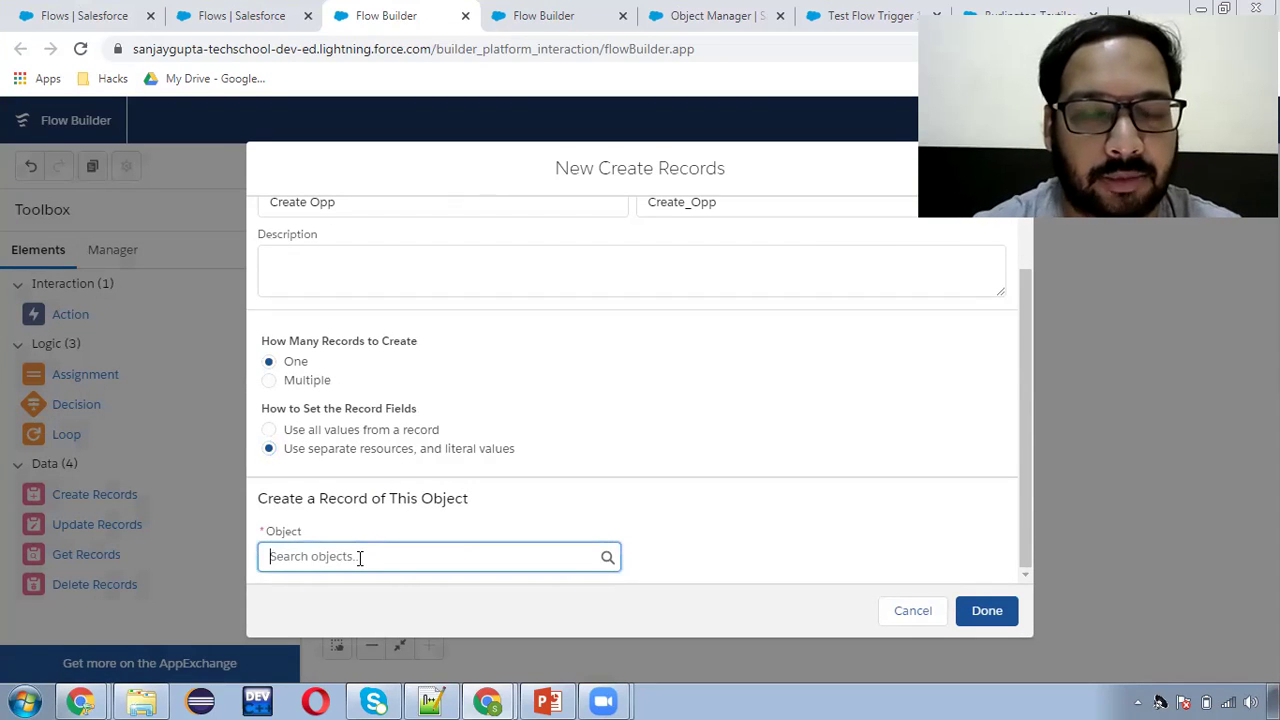
type("opp")
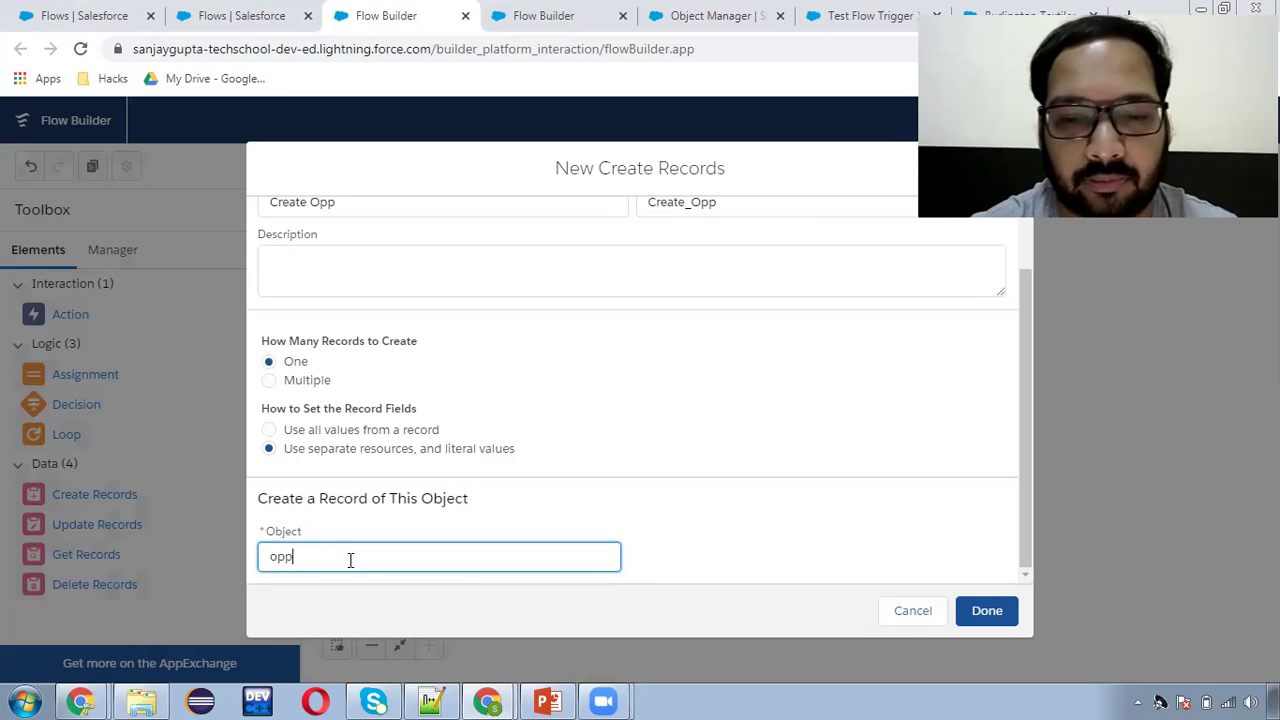
type("portu")
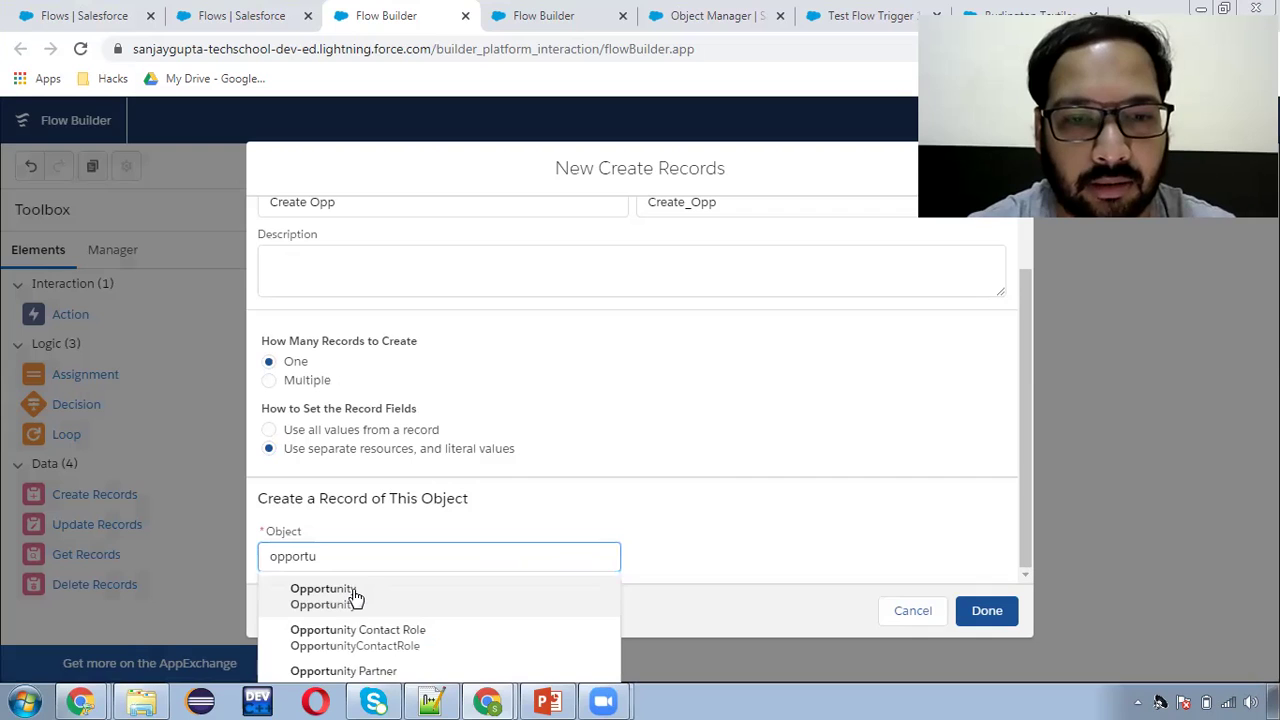
left_click(352, 597)
scroll(706, 403, "down", 2)
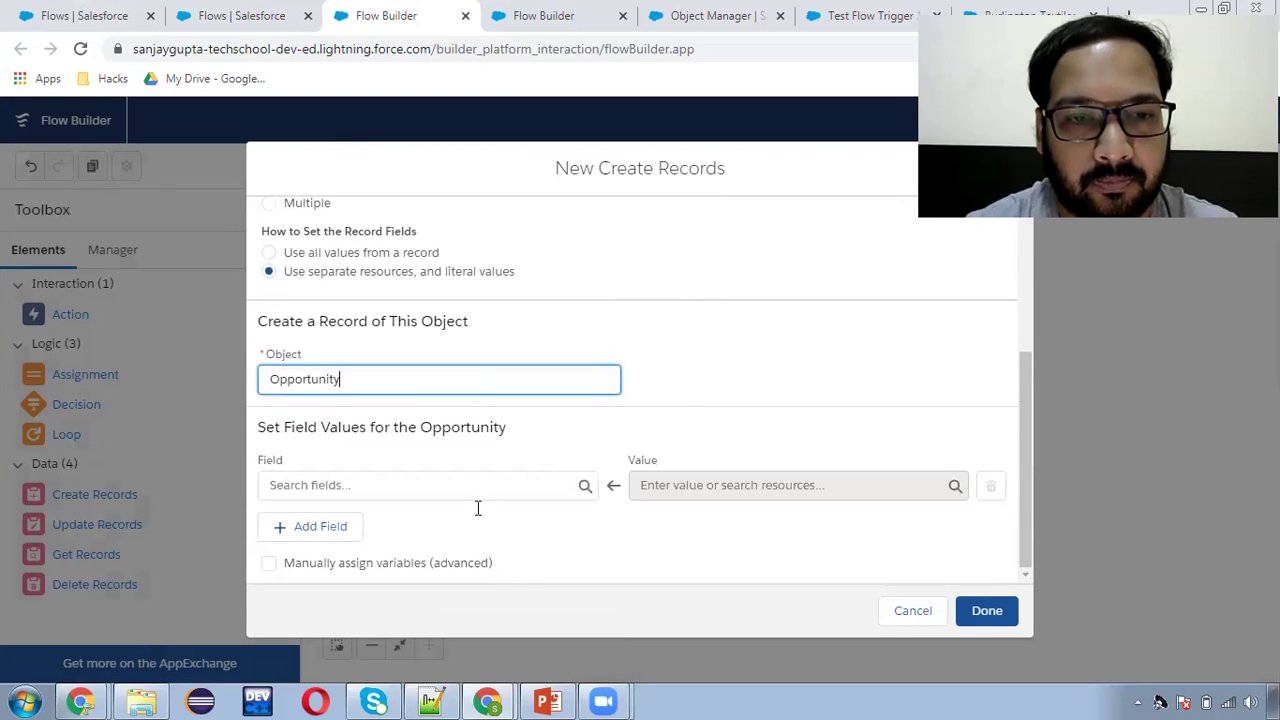
Set the opportunity's Name field to the triggering account's name, {!$Record.Name}
left_click(370, 489)
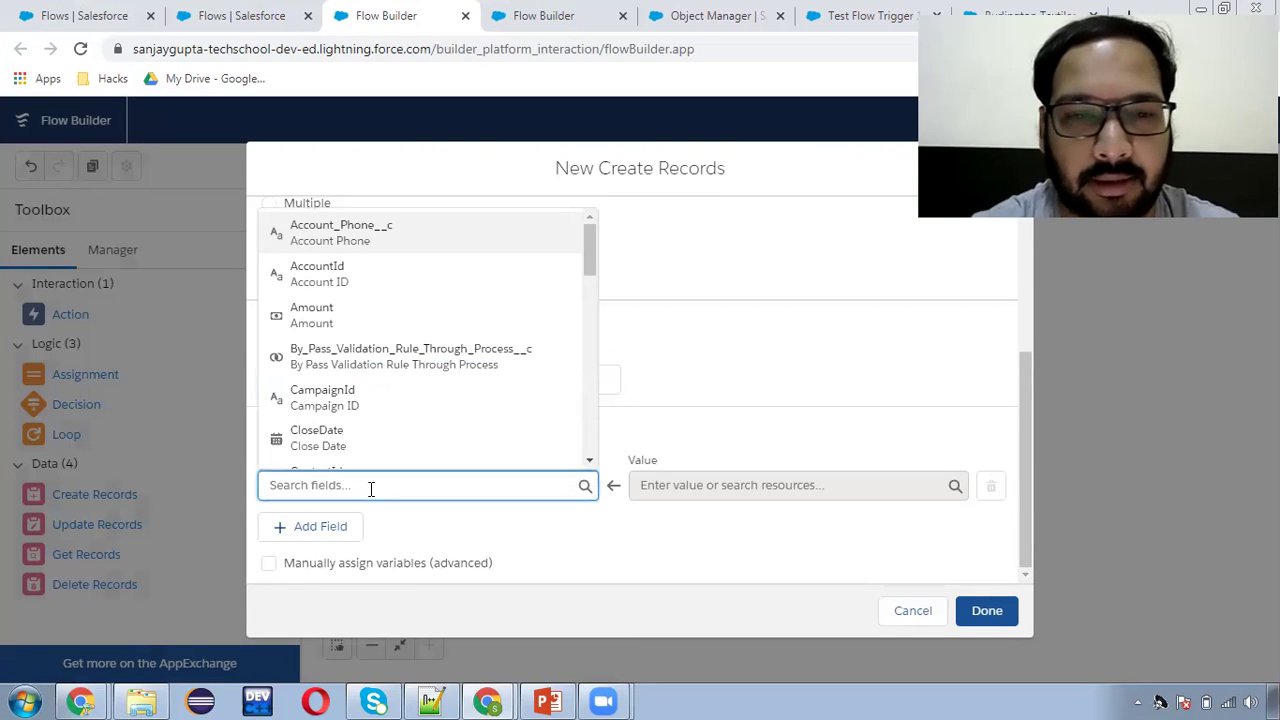
type("name")
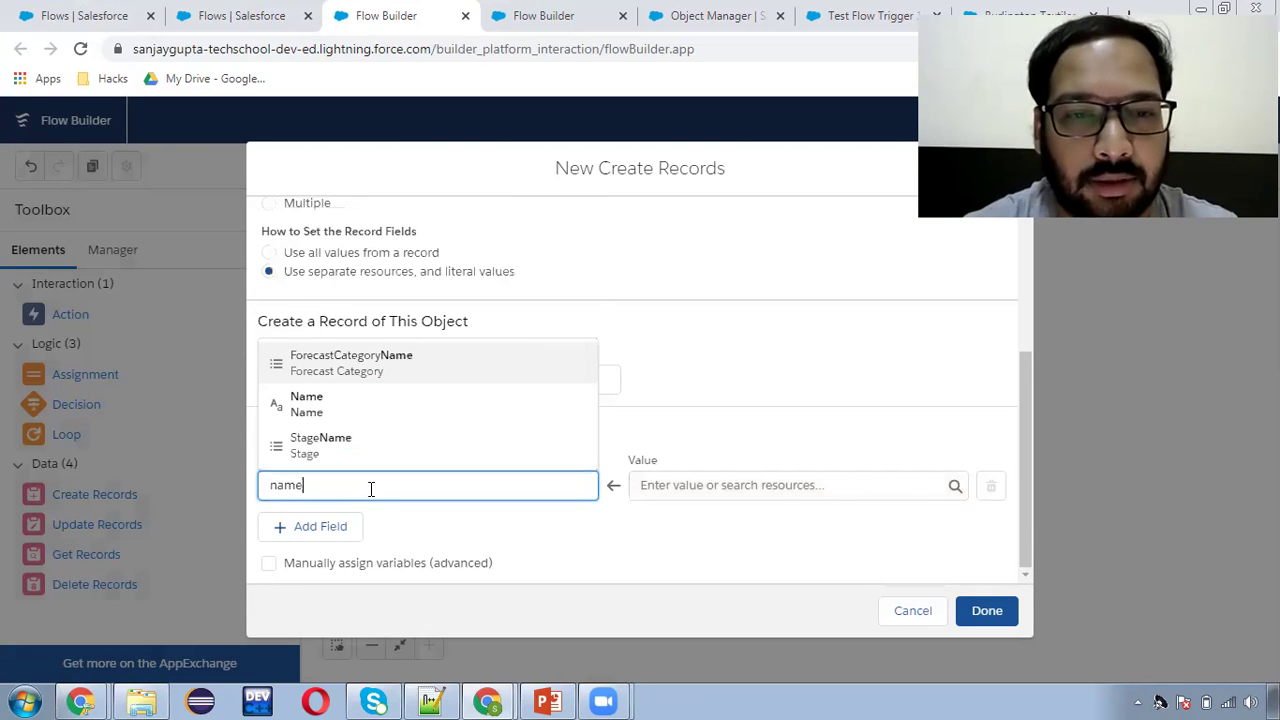
left_click(366, 405)
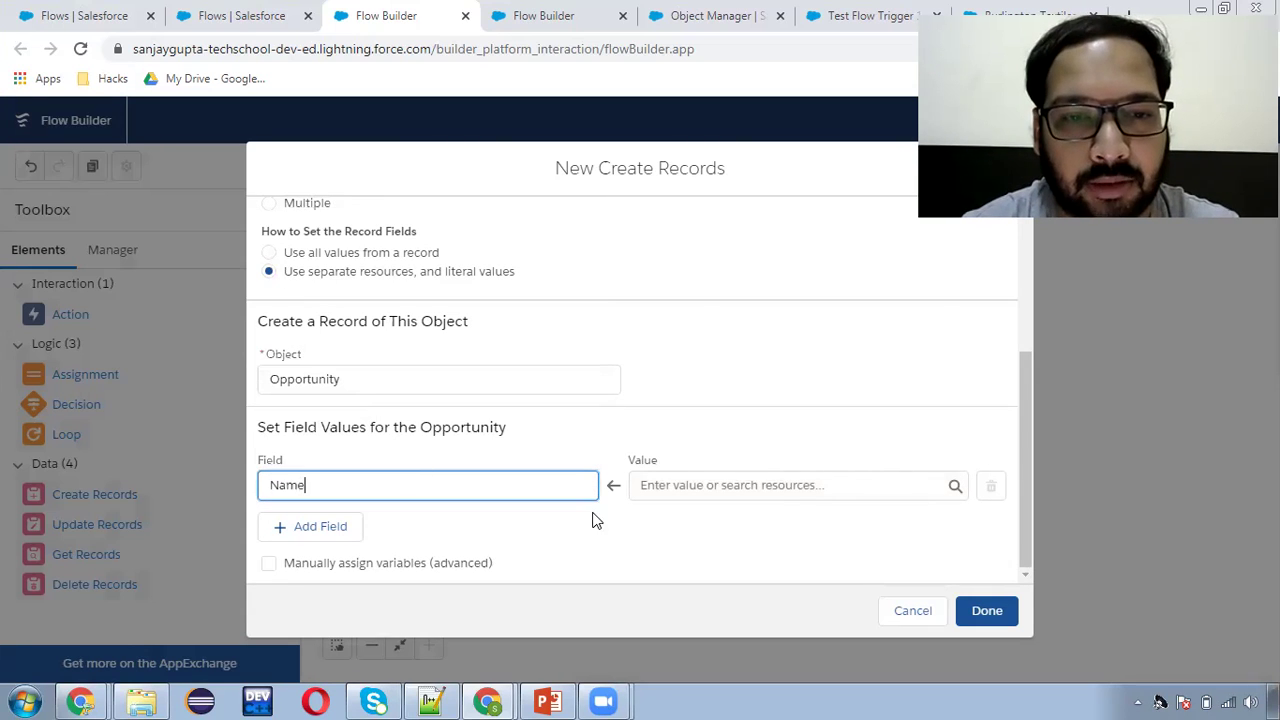
left_click(669, 492)
type("reco")
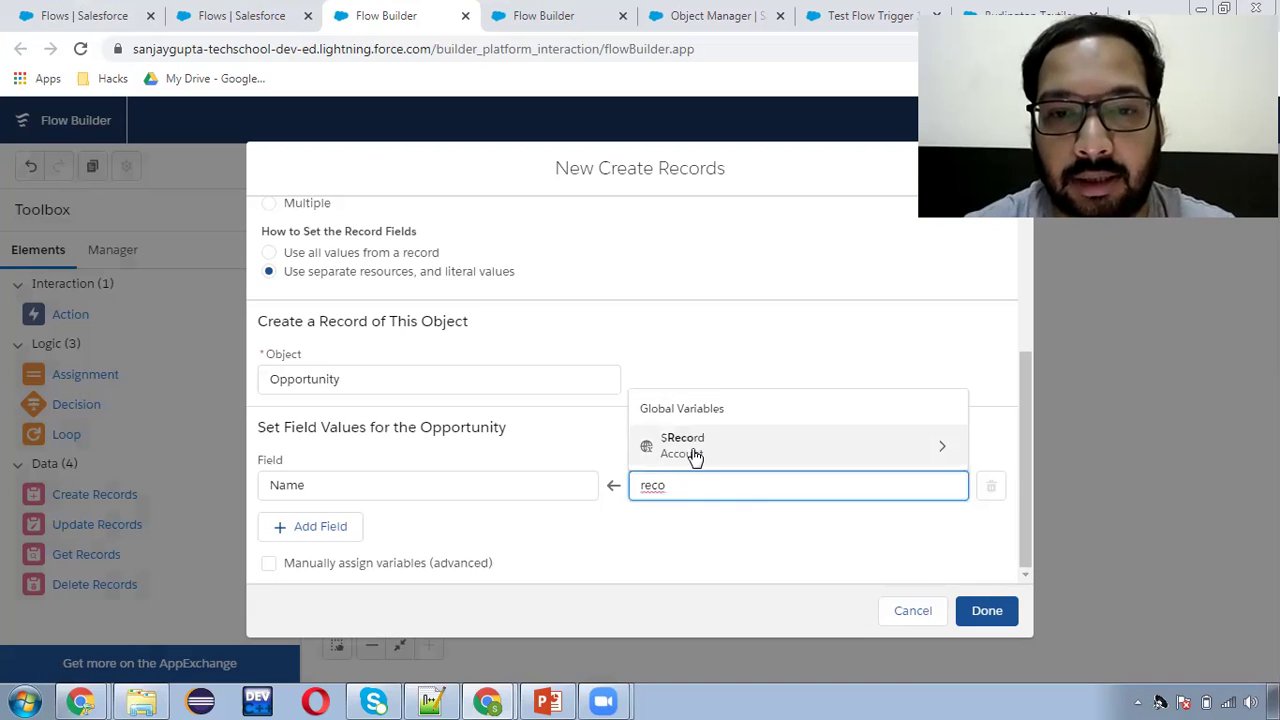
left_click(688, 450)
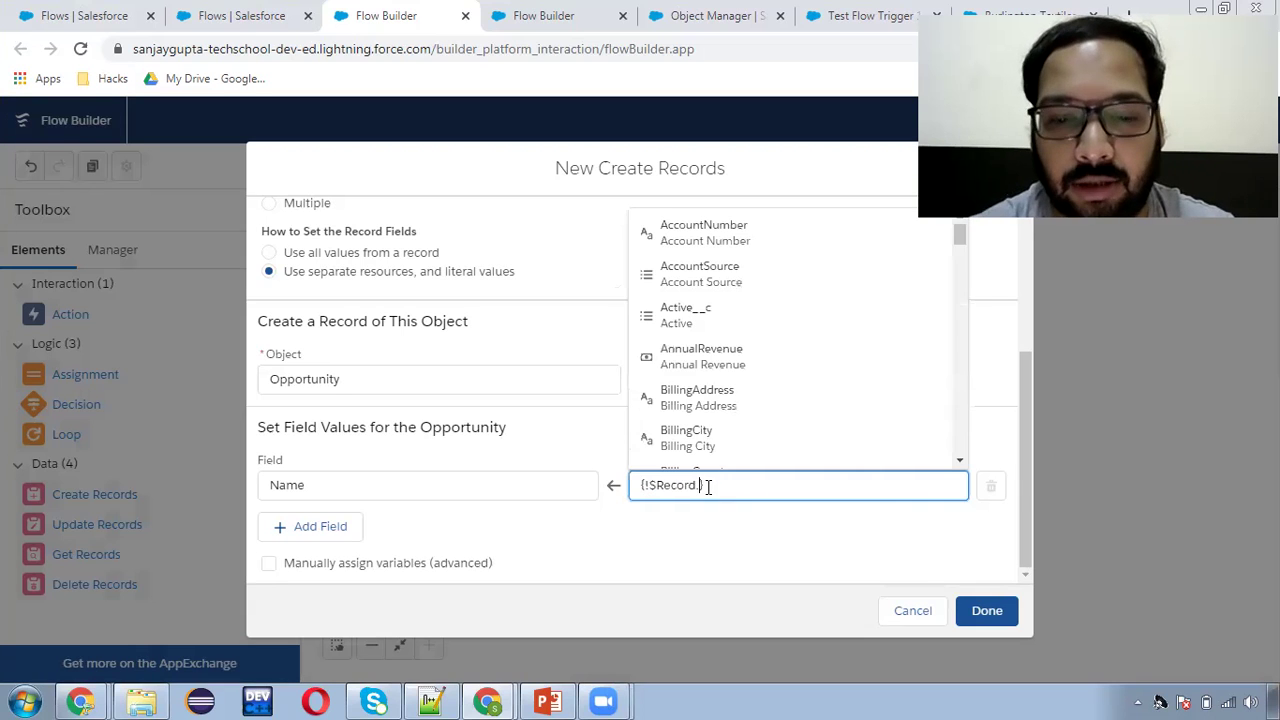
type("name")
left_click(740, 455)
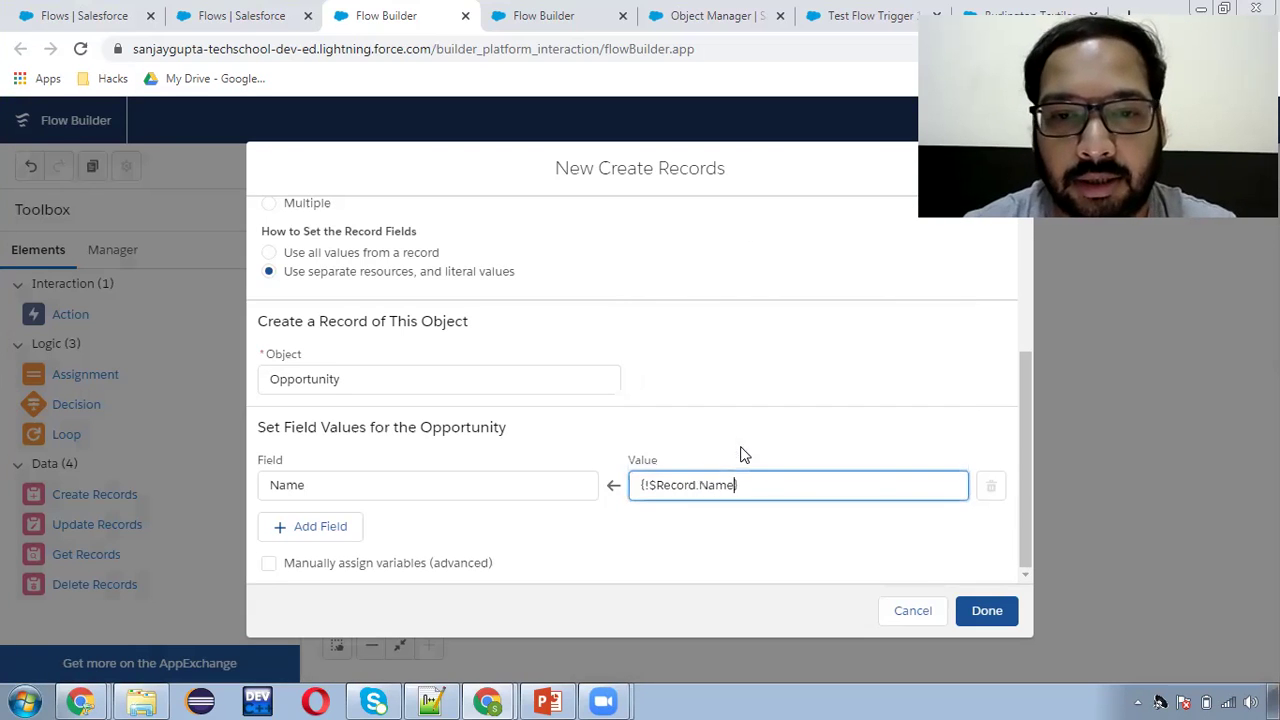
Add the StageName field to the opportunity's field values and set it to Prospecting
left_click(331, 526)
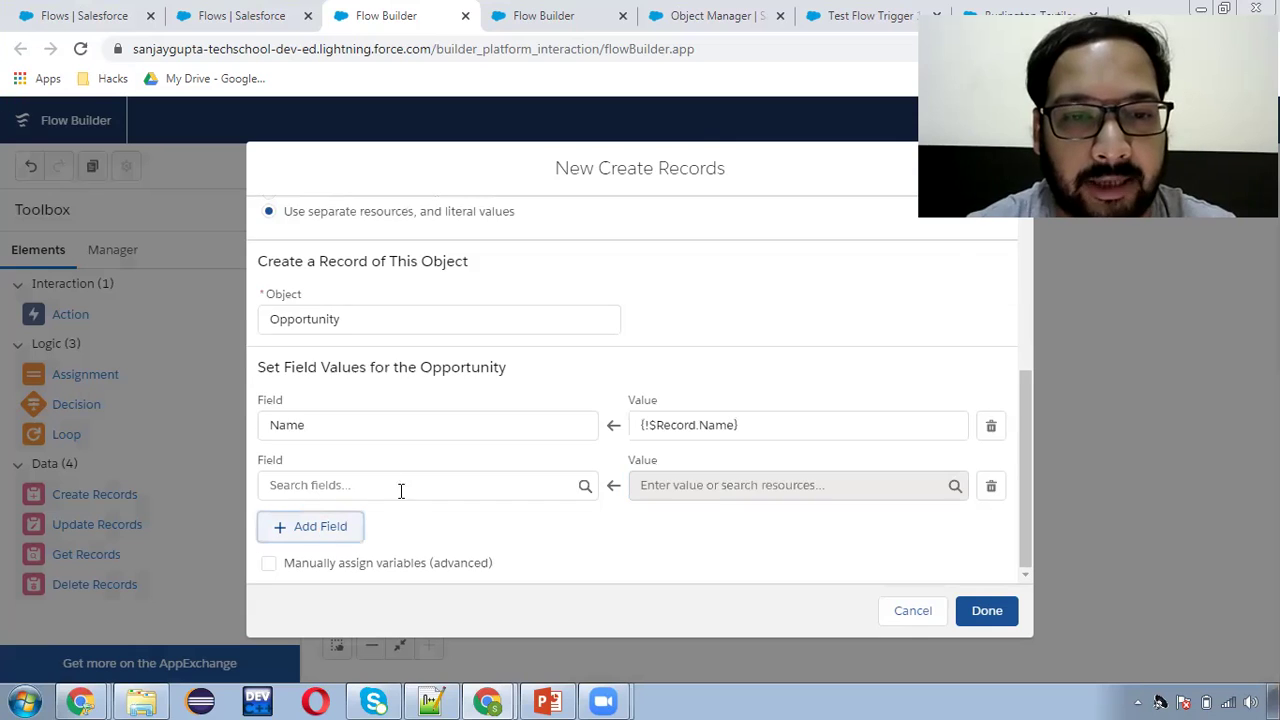
left_click(393, 484)
type("stage")
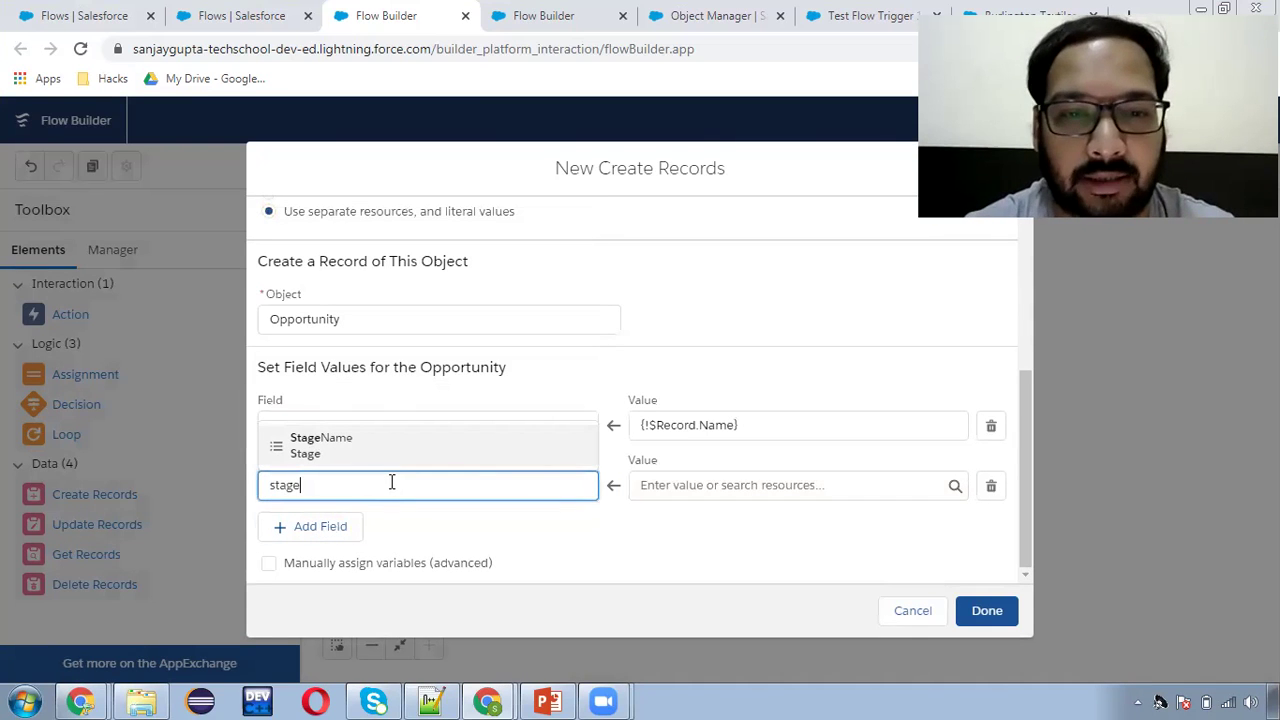
left_click(391, 443)
left_click(748, 482)
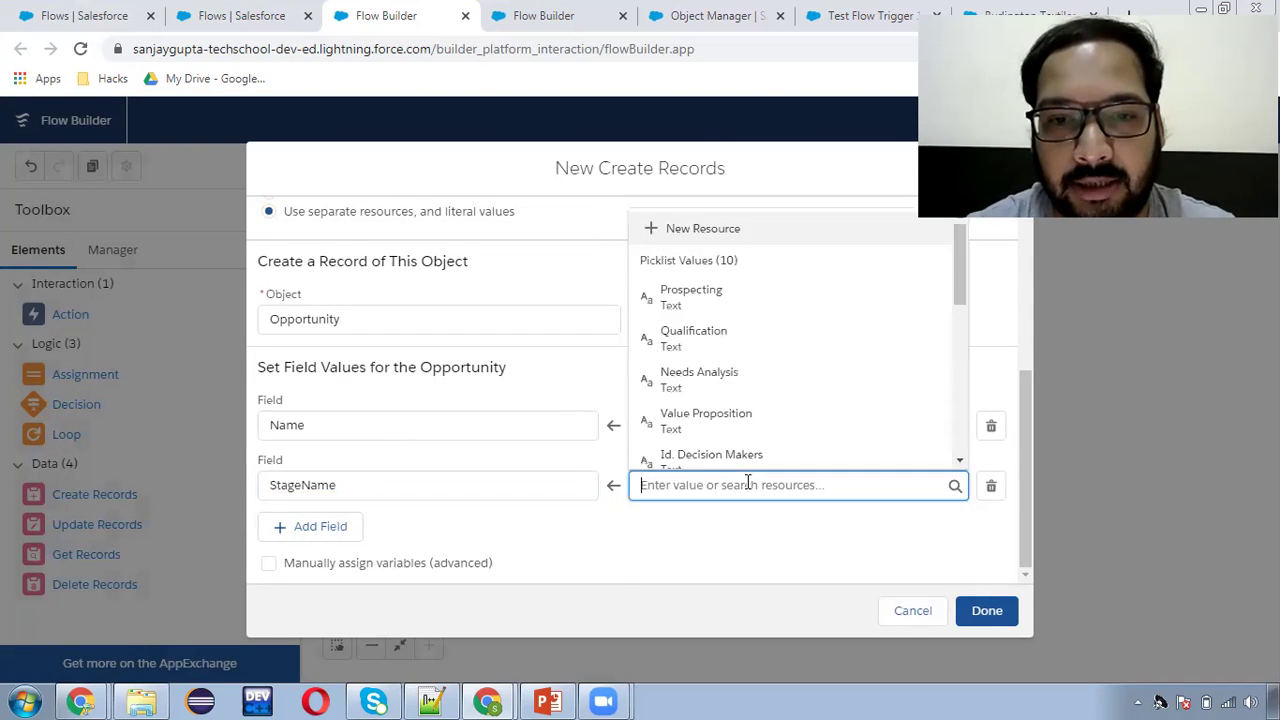
left_click(691, 300)
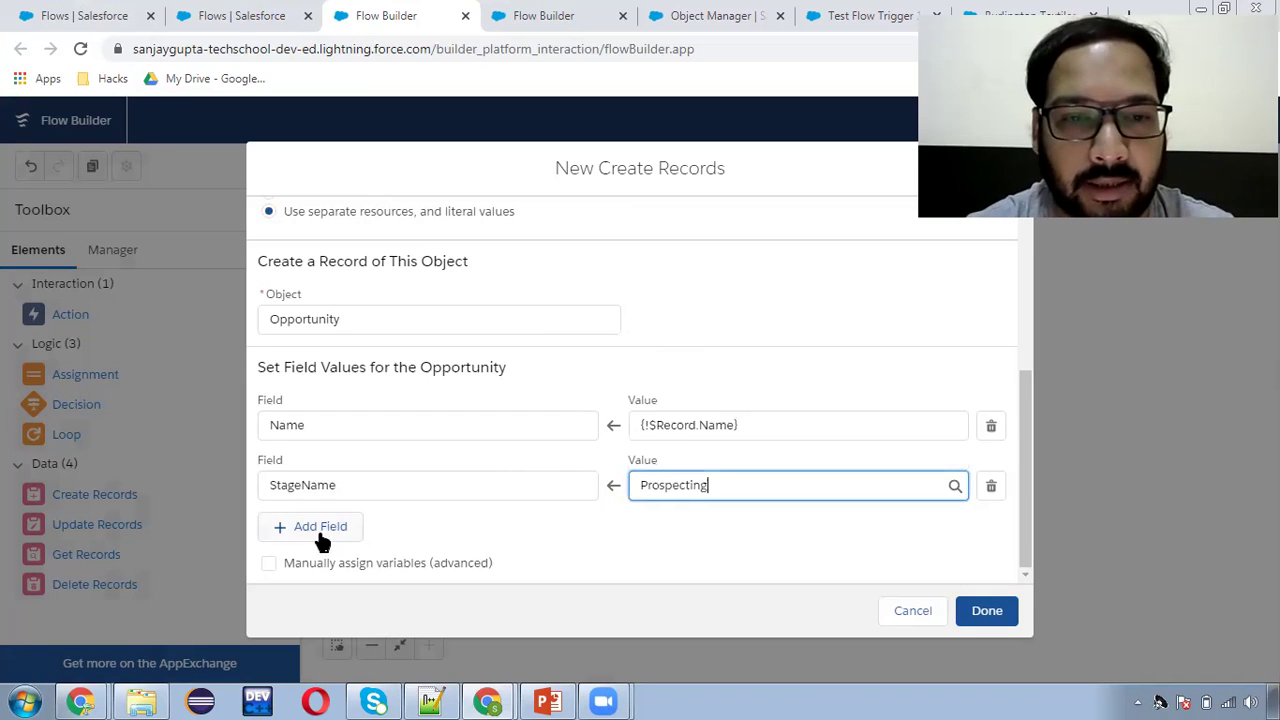
Add the CloseDate field to the opportunity's field values
left_click(312, 530)
left_click(394, 488)
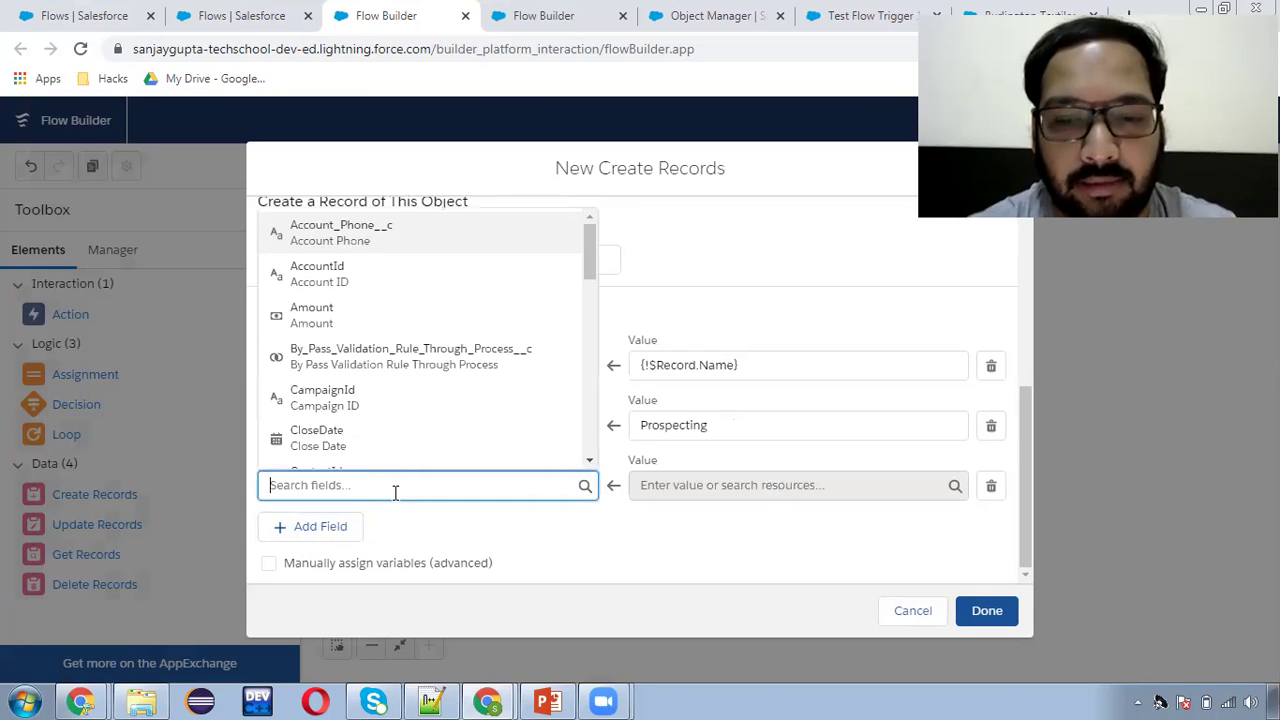
type("close")
left_click(396, 452)
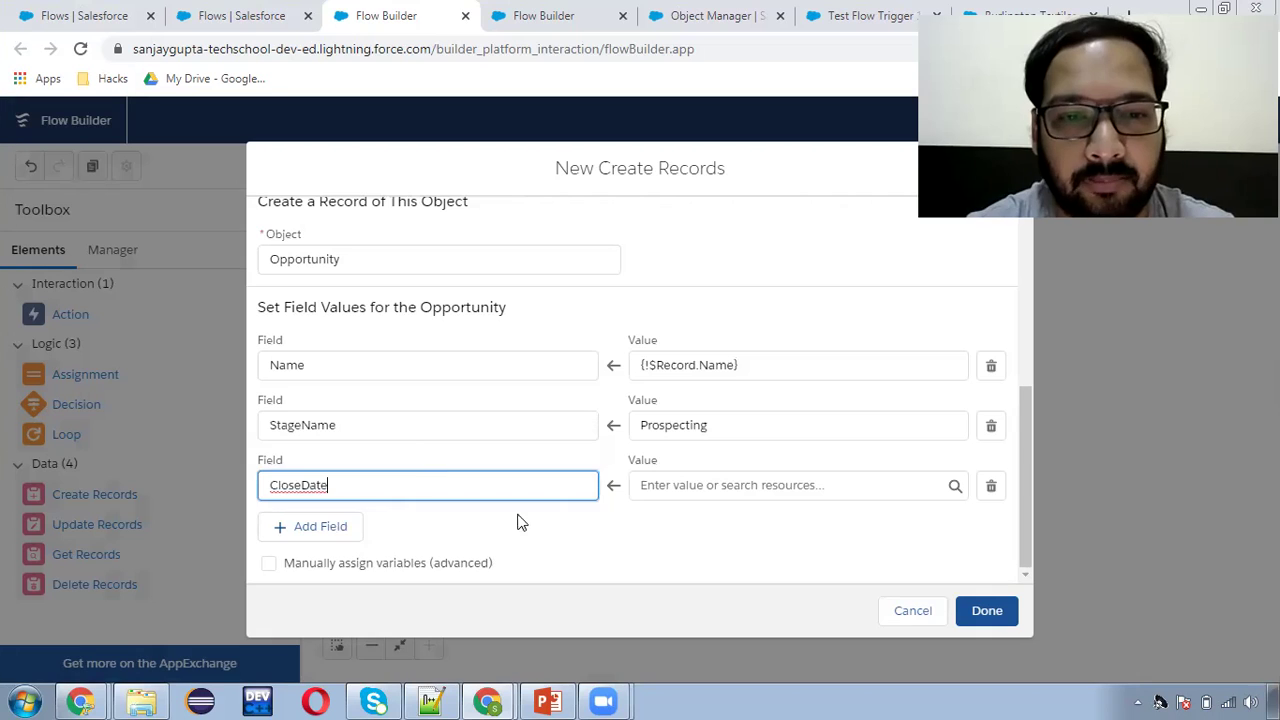
left_click(727, 488)
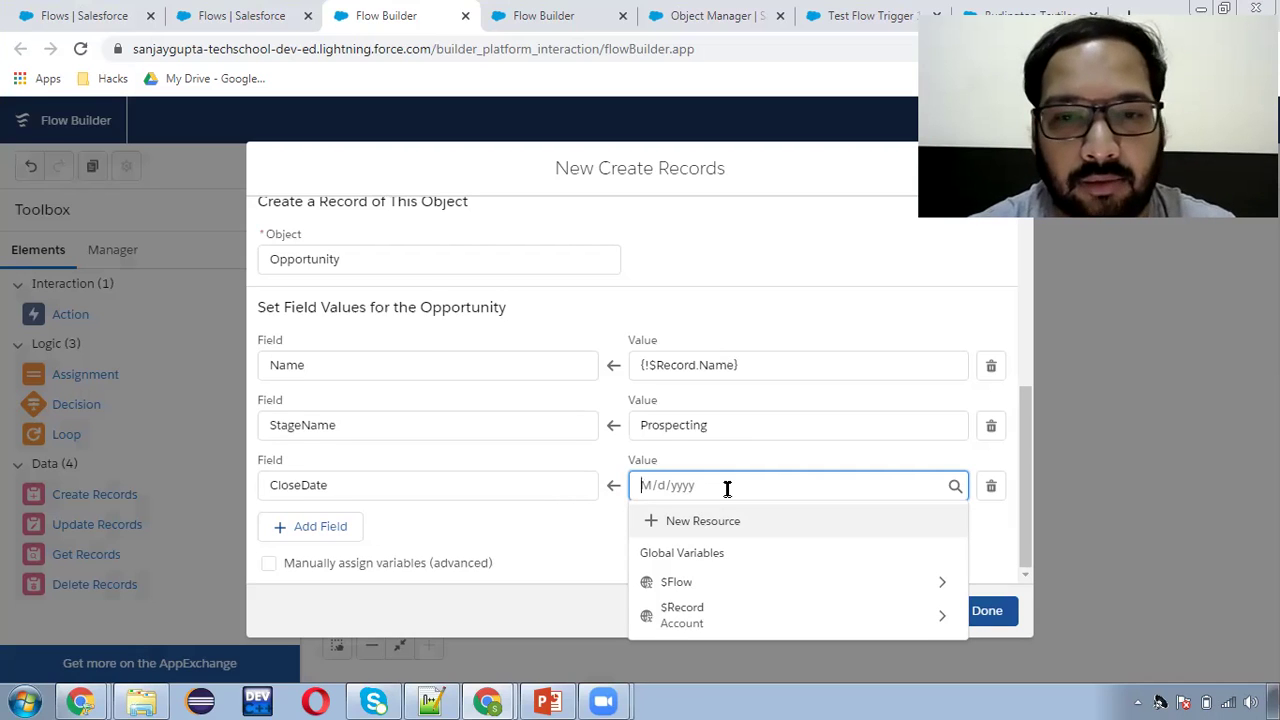
type("today(")
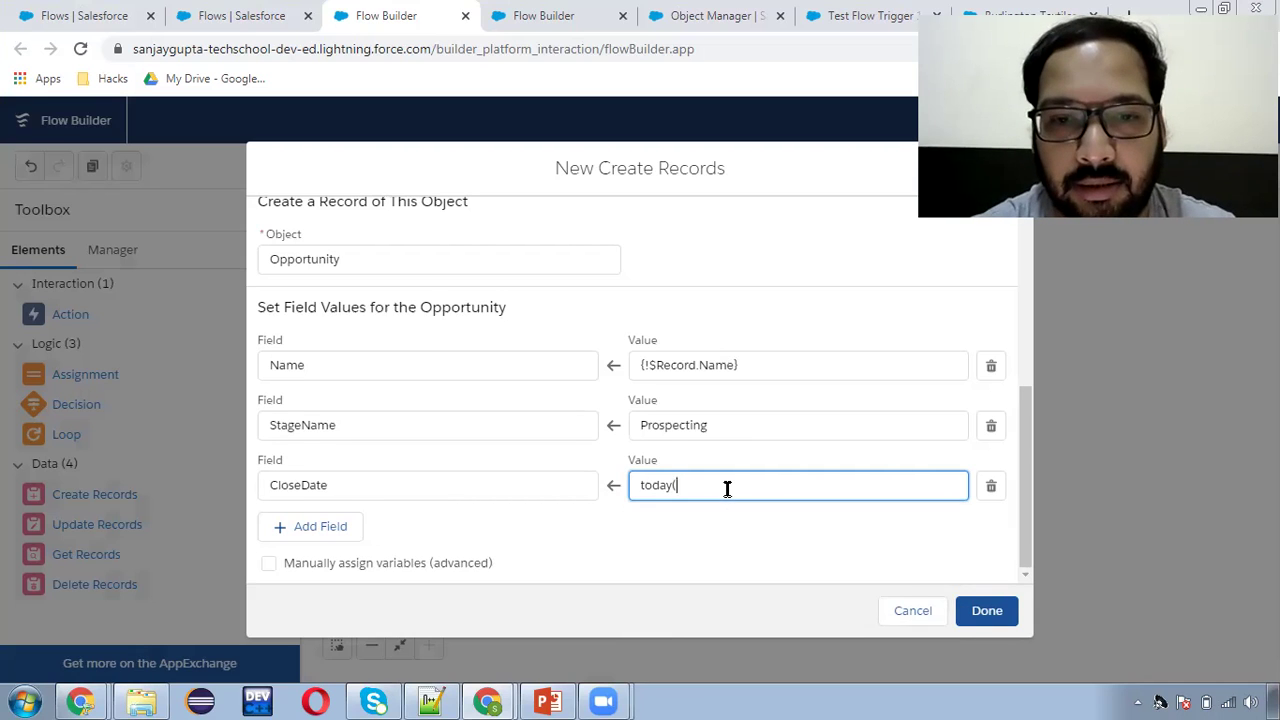
key("BackSpace")
key("BackSpace")
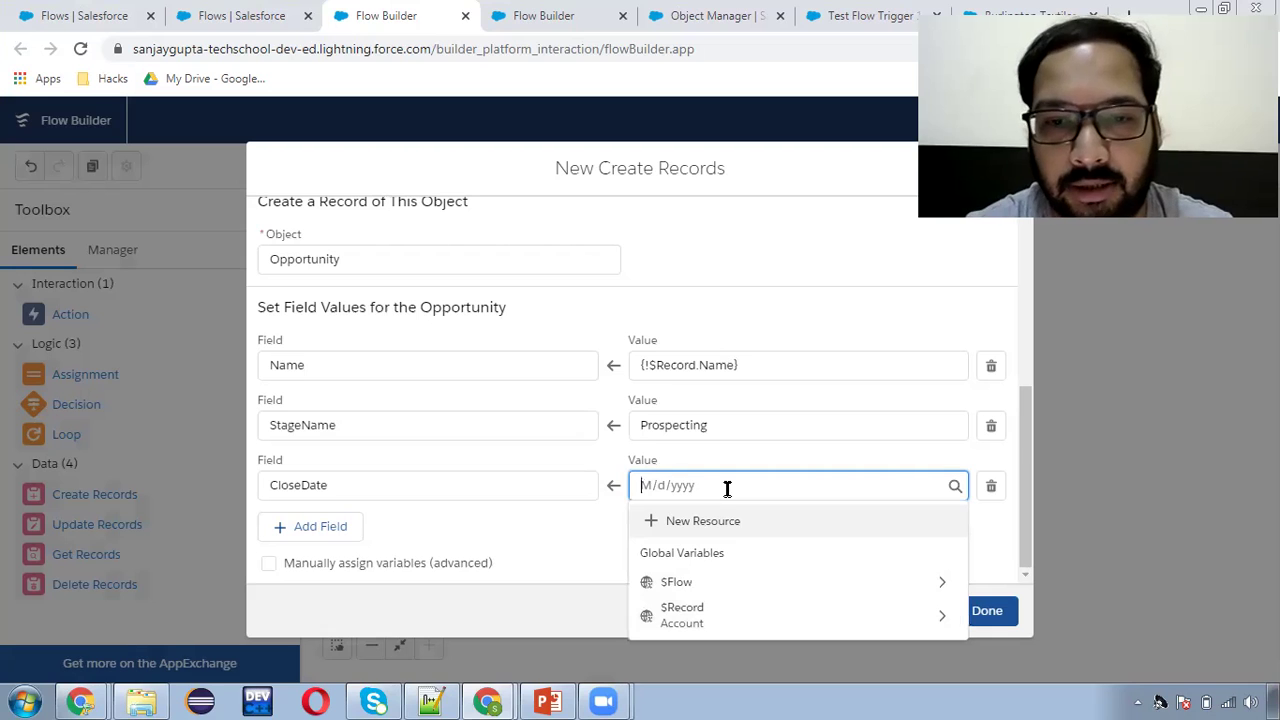
Create a Date formula resource named todayDate with the formula Today() as the value of CloseDate
left_click(701, 534)
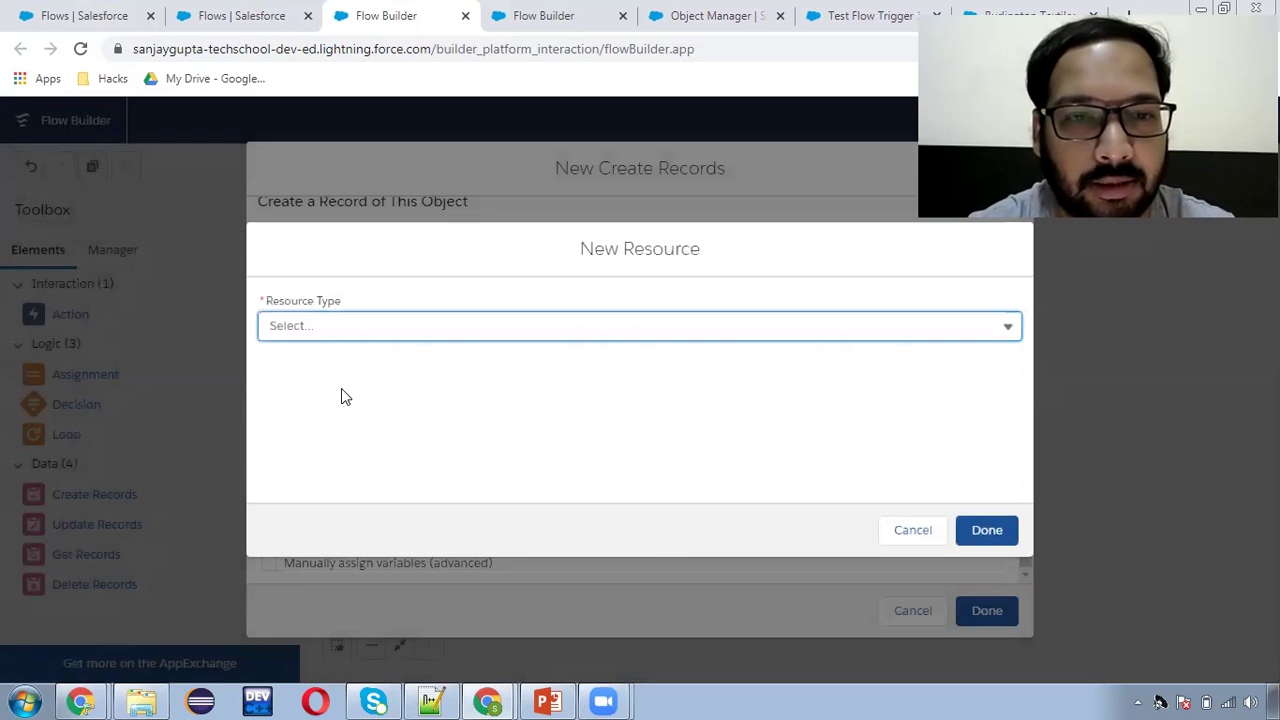
left_click(335, 337)
left_click(331, 429)
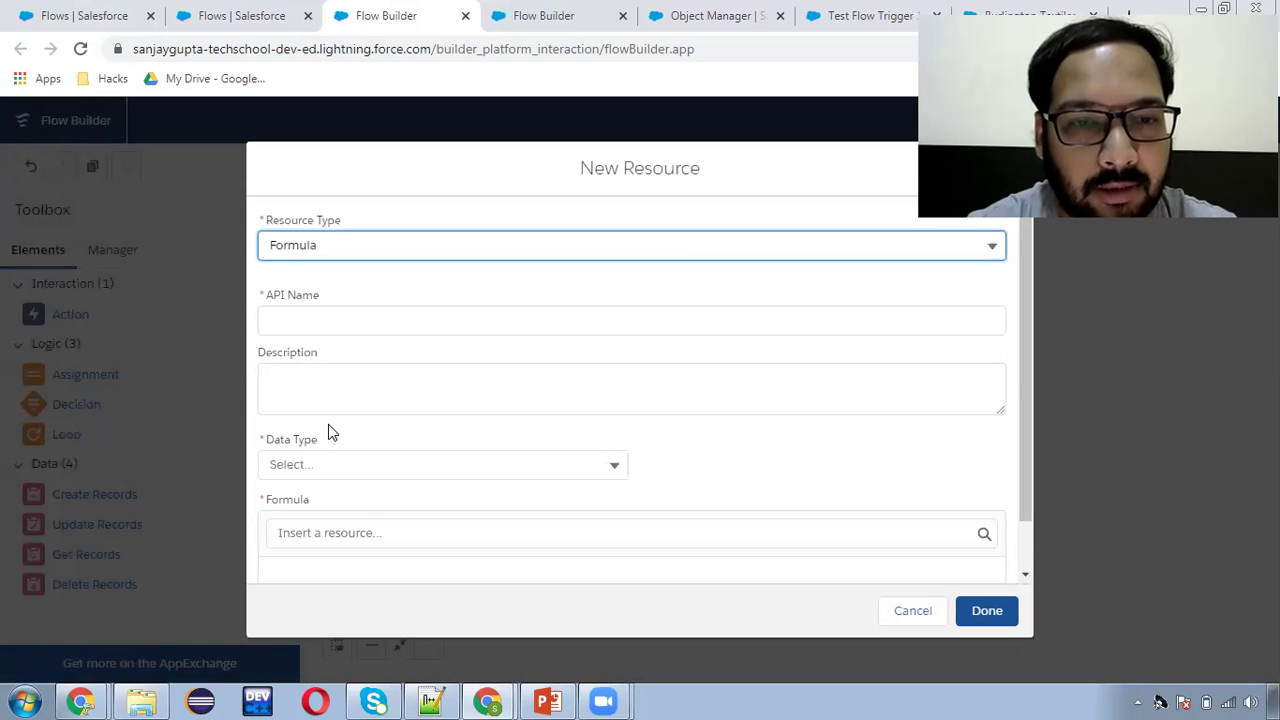
left_click(354, 318)
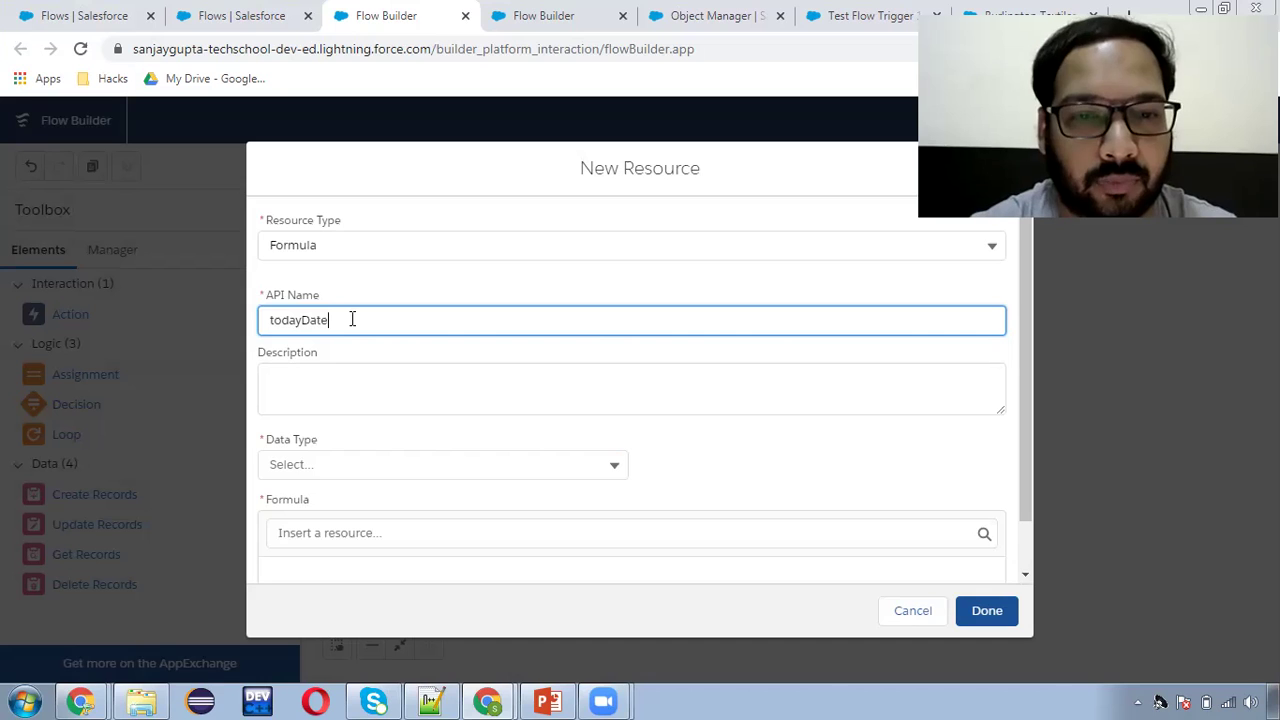
left_click(313, 470)
left_click(337, 408)
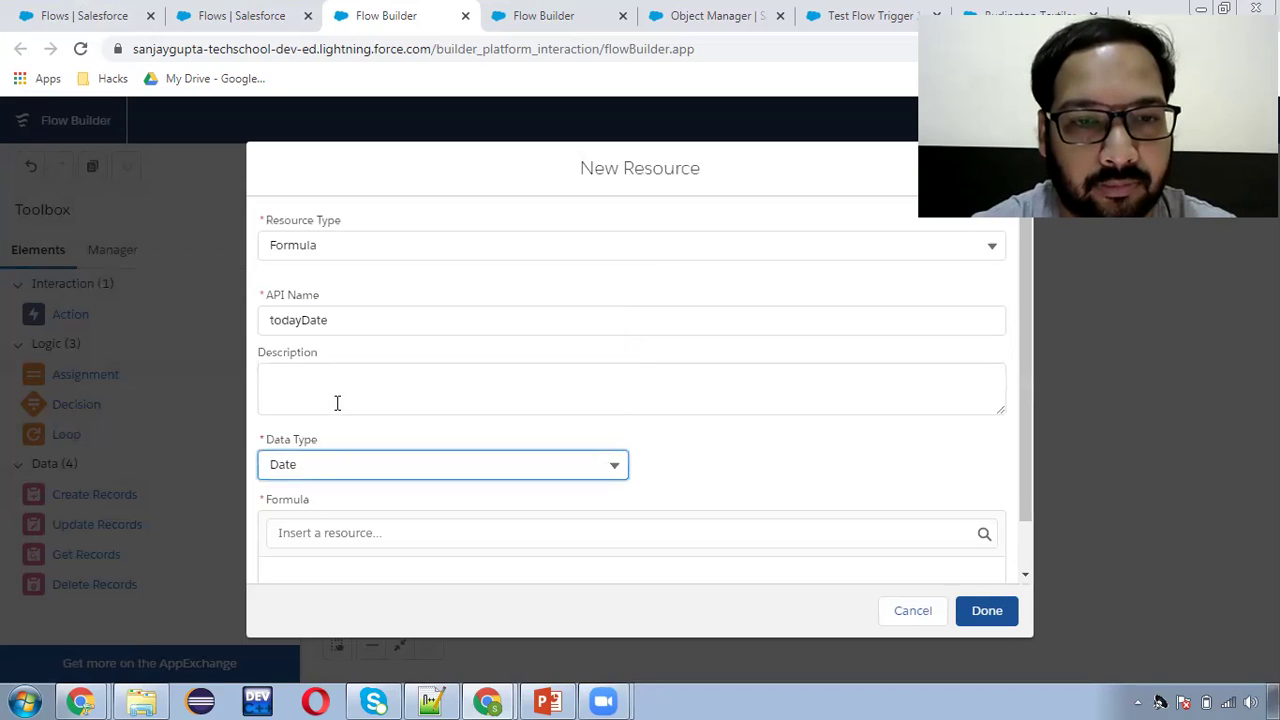
left_click(320, 573)
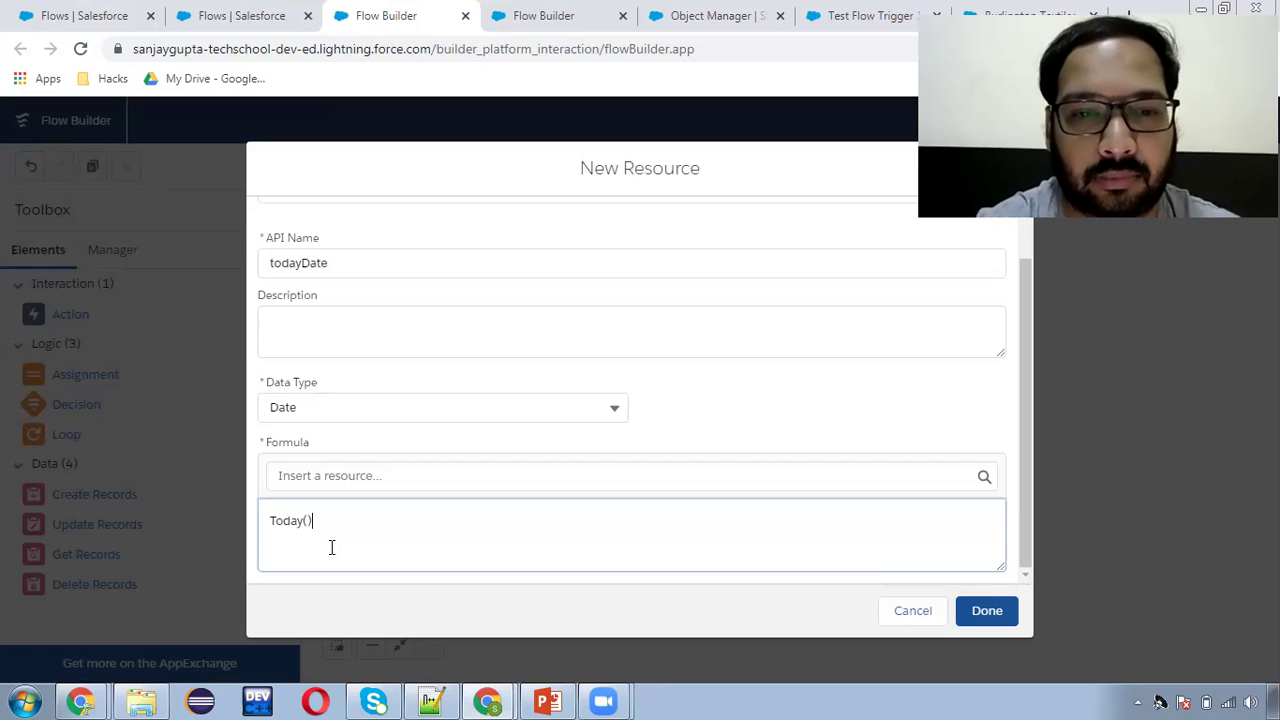
left_click(990, 619)
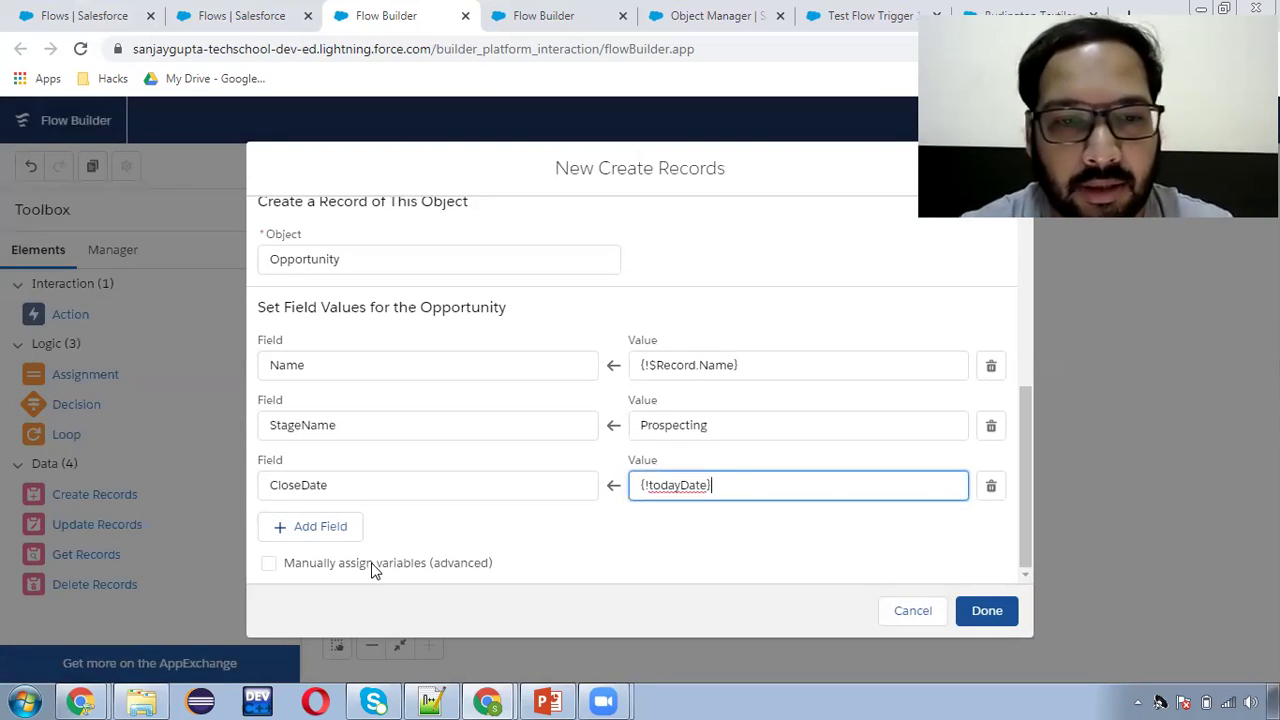
Add the AccountId field to the opportunity's field values
left_click(336, 527)
left_click(348, 486)
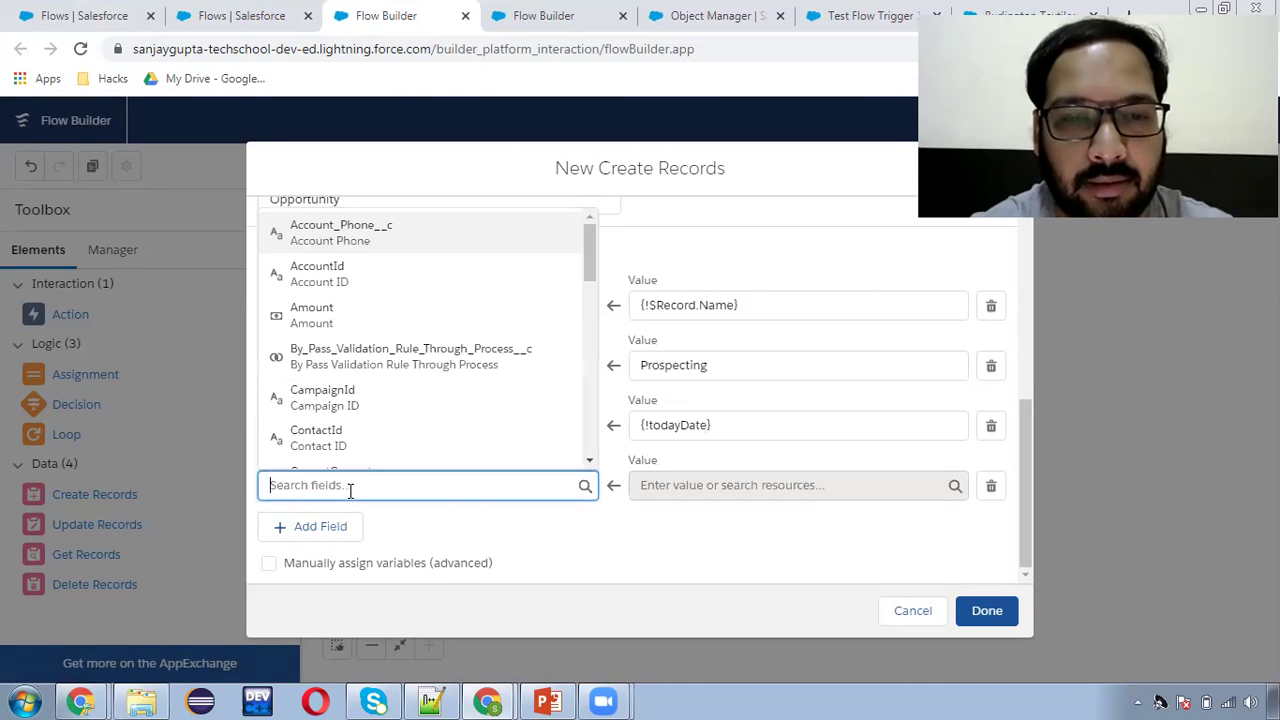
type("ac")
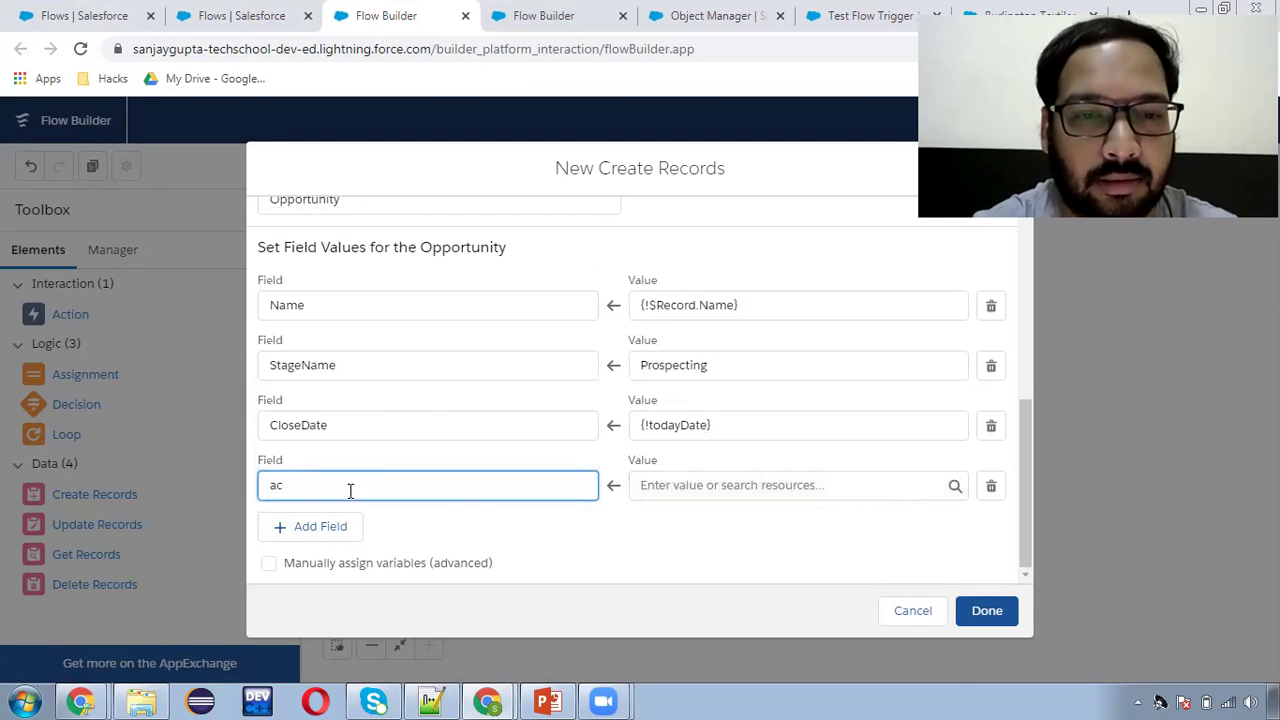
type("ountcount")
left_click(397, 449)
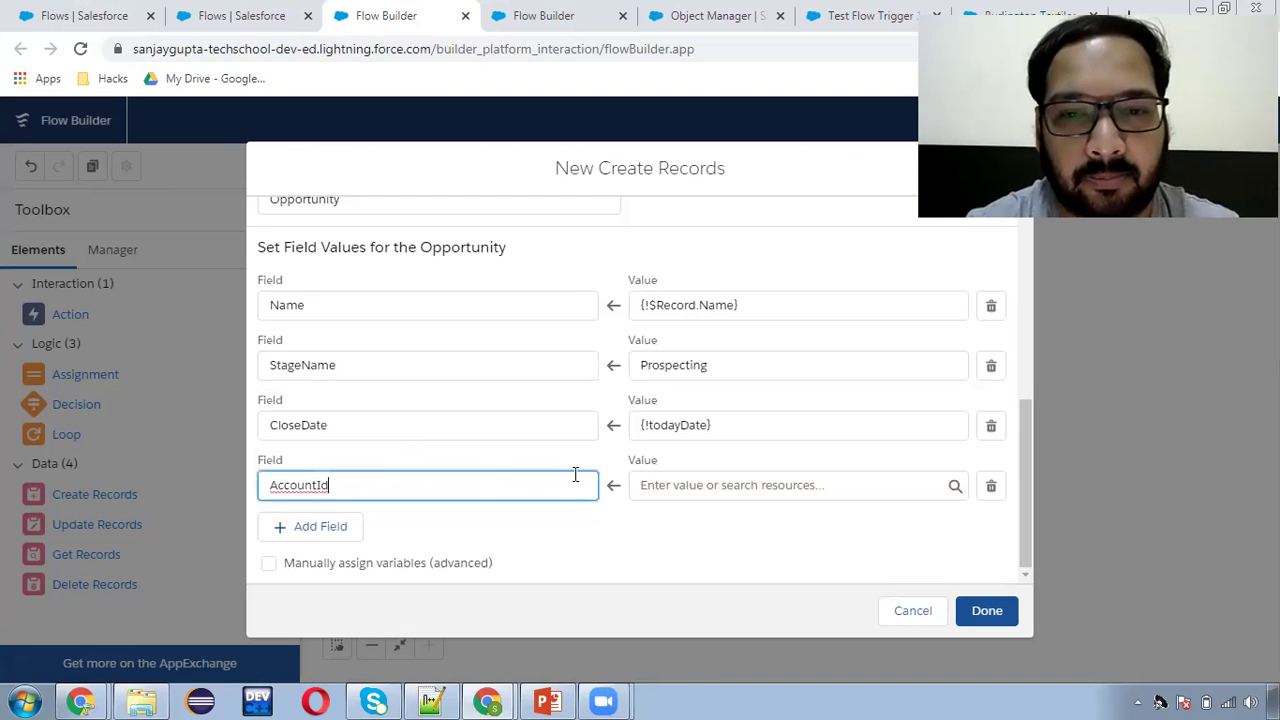
Set the AccountId value to the triggering account's ID, {!$Record.Id}, and finish the Create Records element
left_click(683, 484)
type("rec")
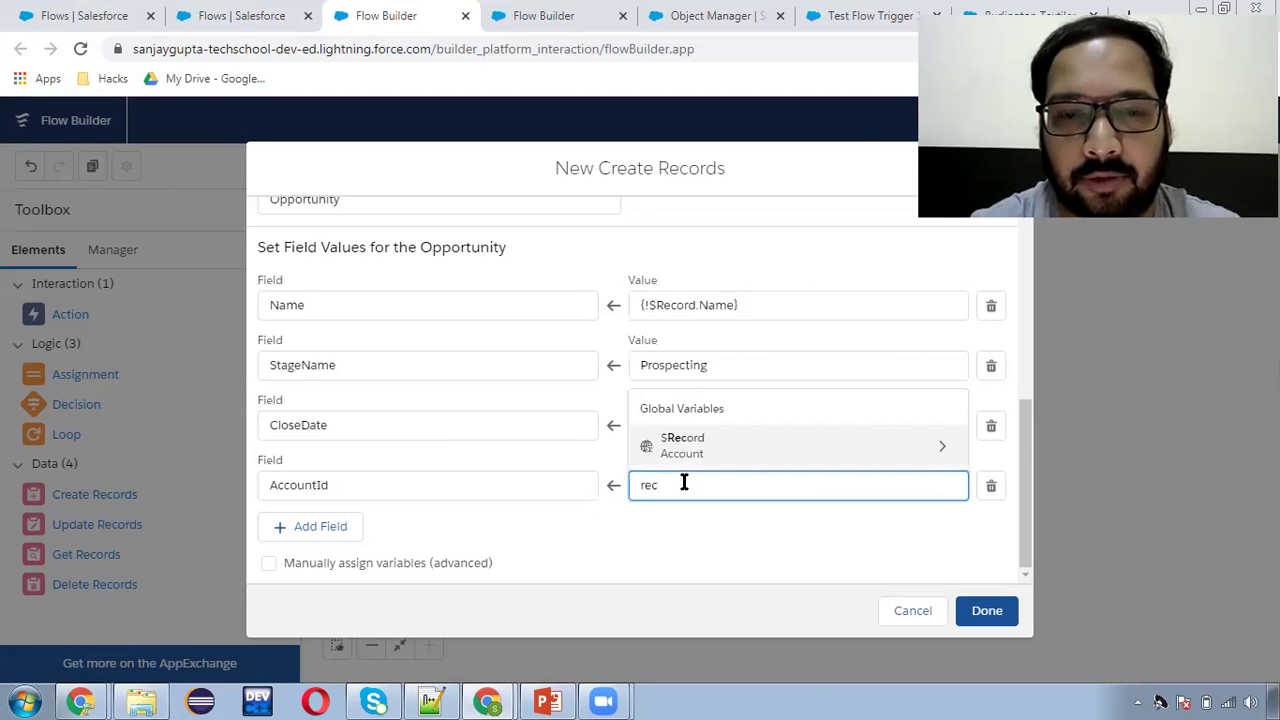
key("Return")
type("Id")
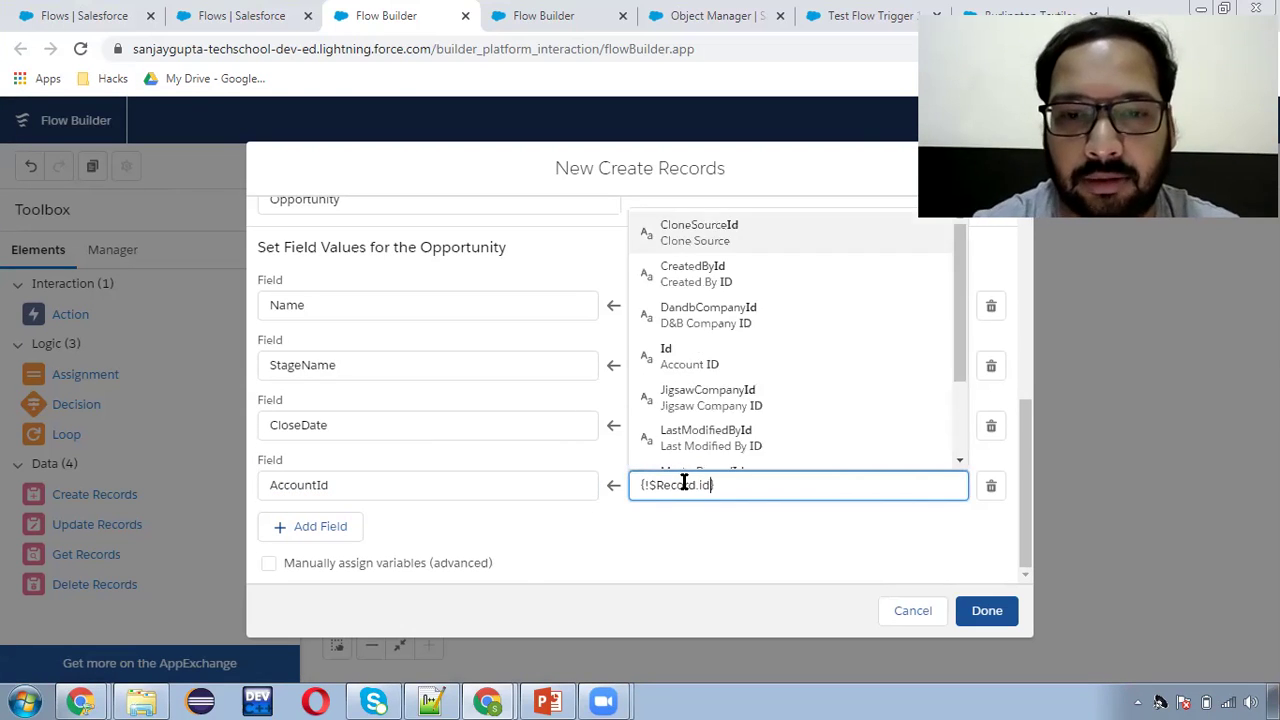
left_click(705, 355)
left_click(700, 535)
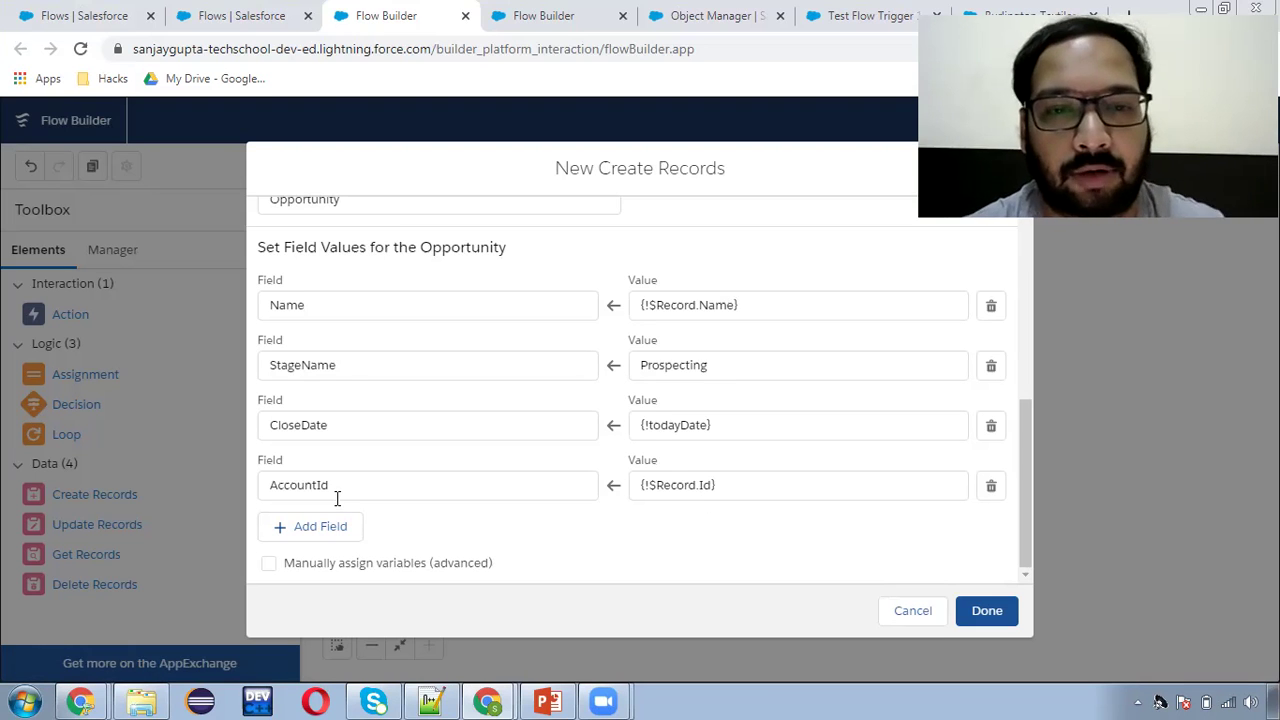
left_click(988, 611)
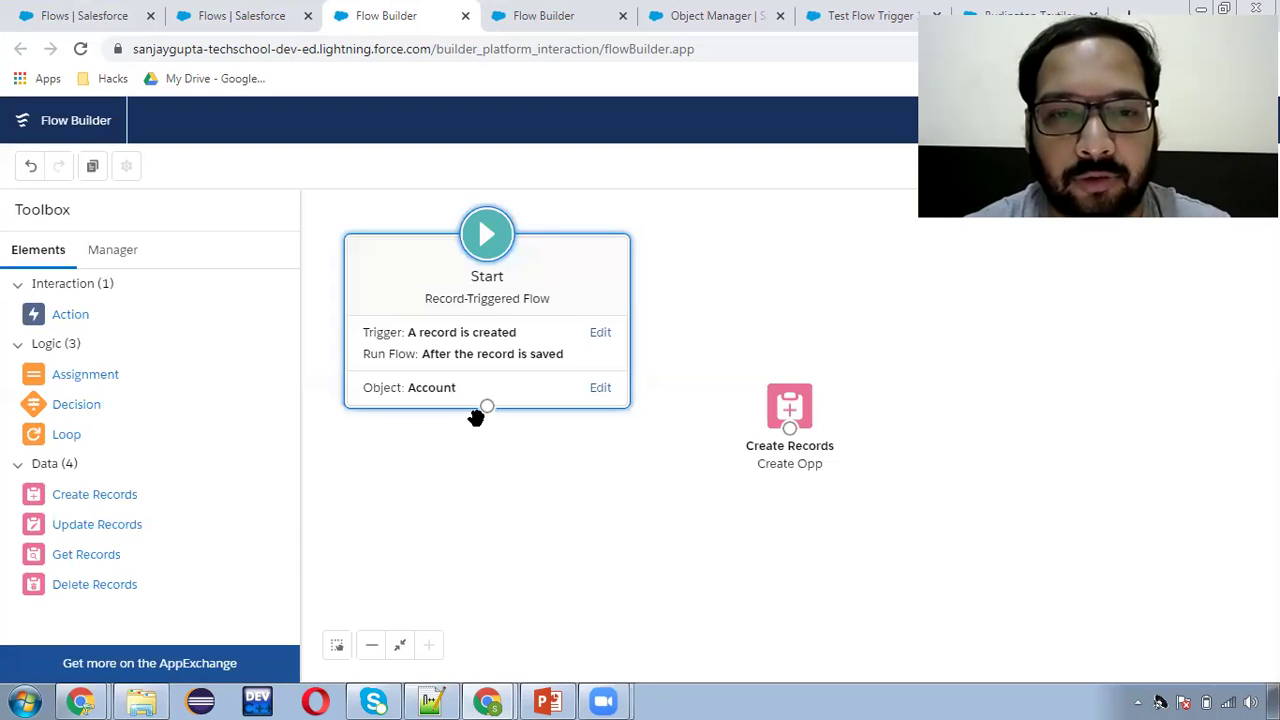
Connect the Start element to the Create Opp element and save the flow with the label After save on Account
left_click_drag(487, 406, 805, 418)
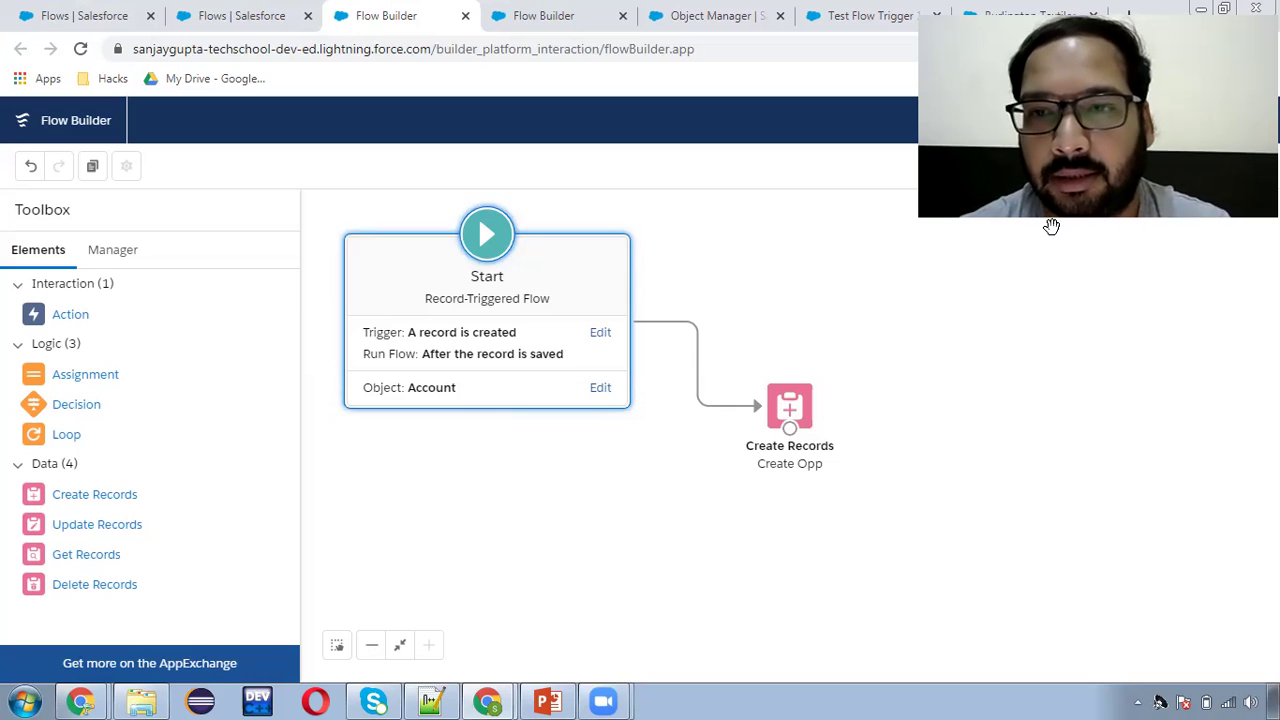
left_click(1232, 166)
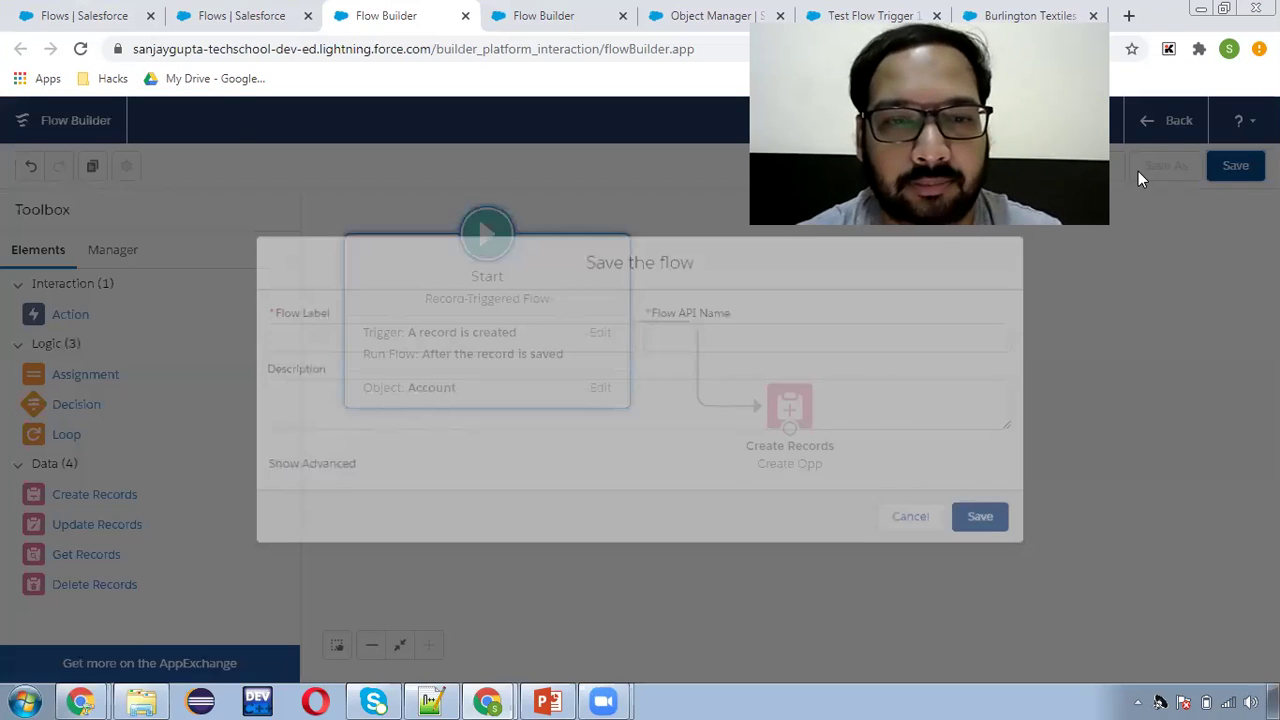
left_click(383, 334)
type("After save on Account")
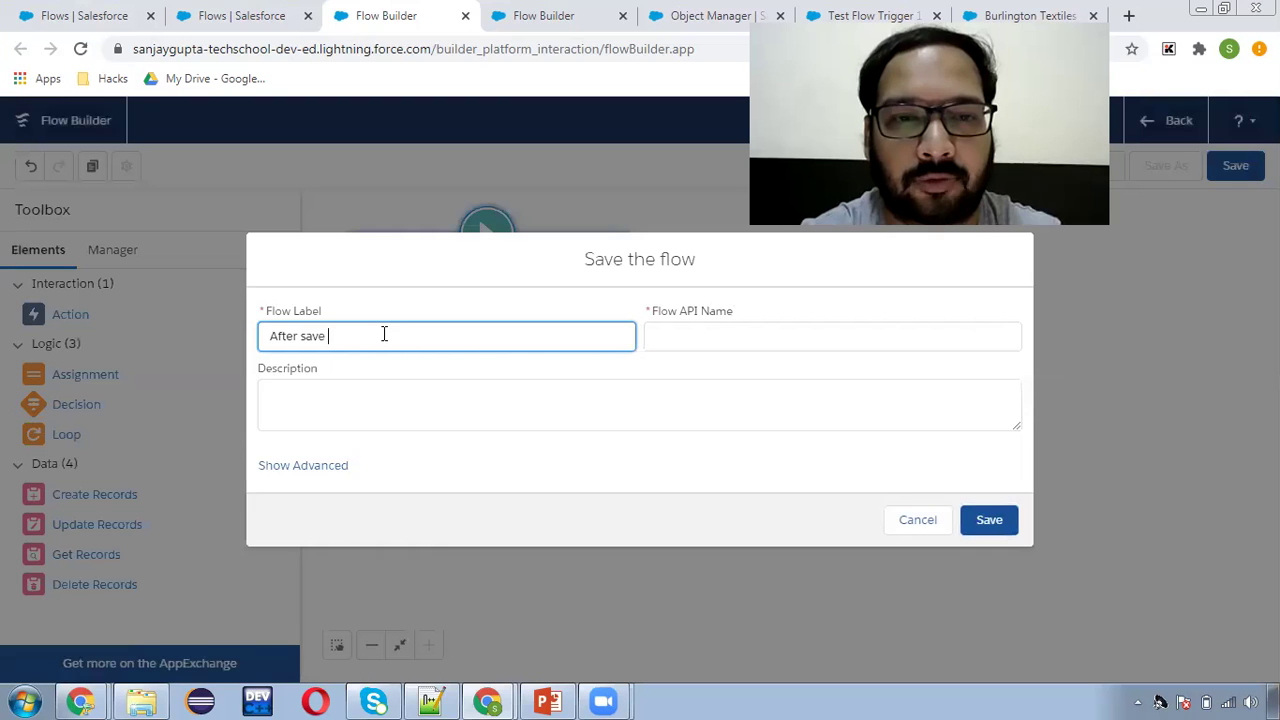
left_click(703, 343)
left_click(988, 520)
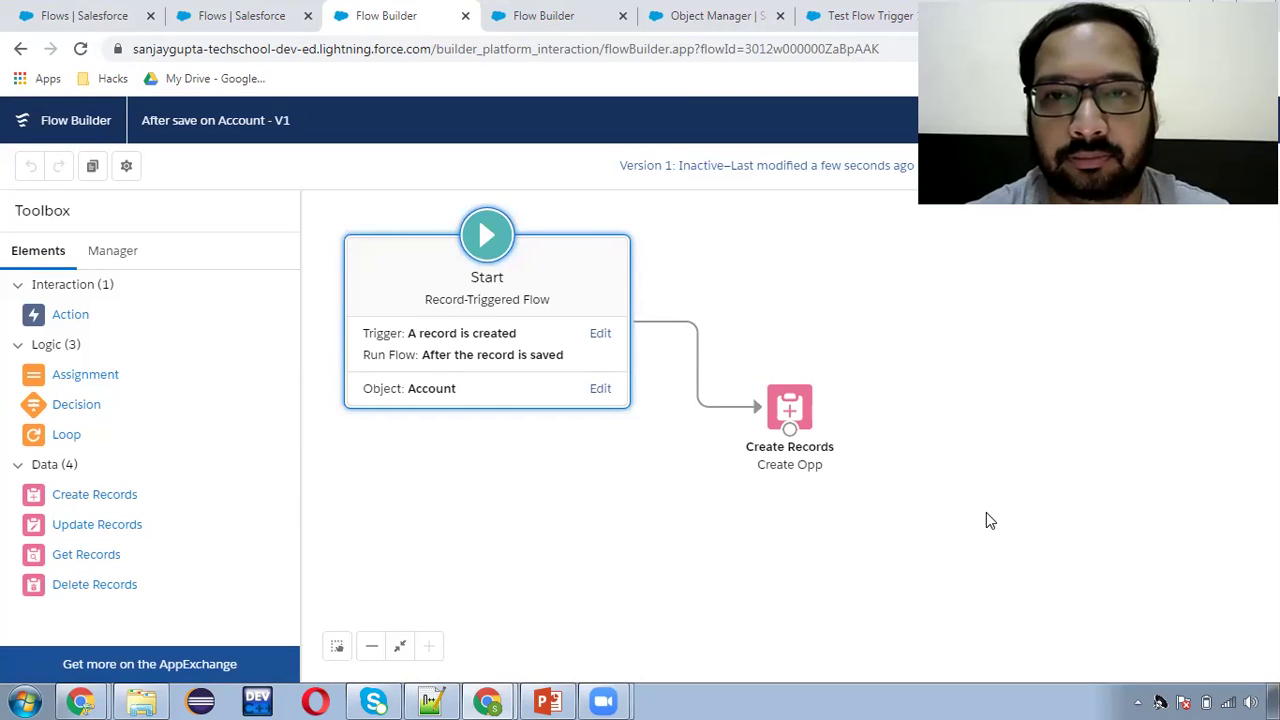
Close the Object Manager page and open the Accounts list in the Sales app
left_click(586, 14)
left_click(676, 18)
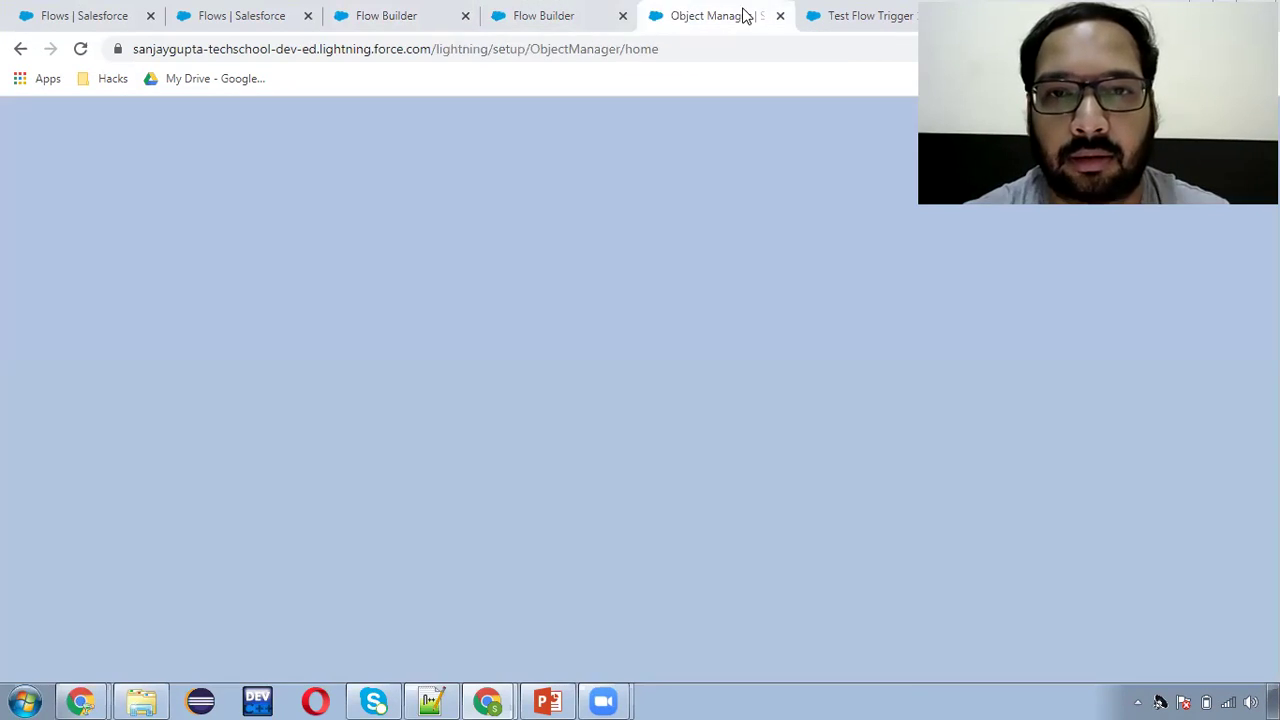
left_click(780, 16)
left_click(820, 16)
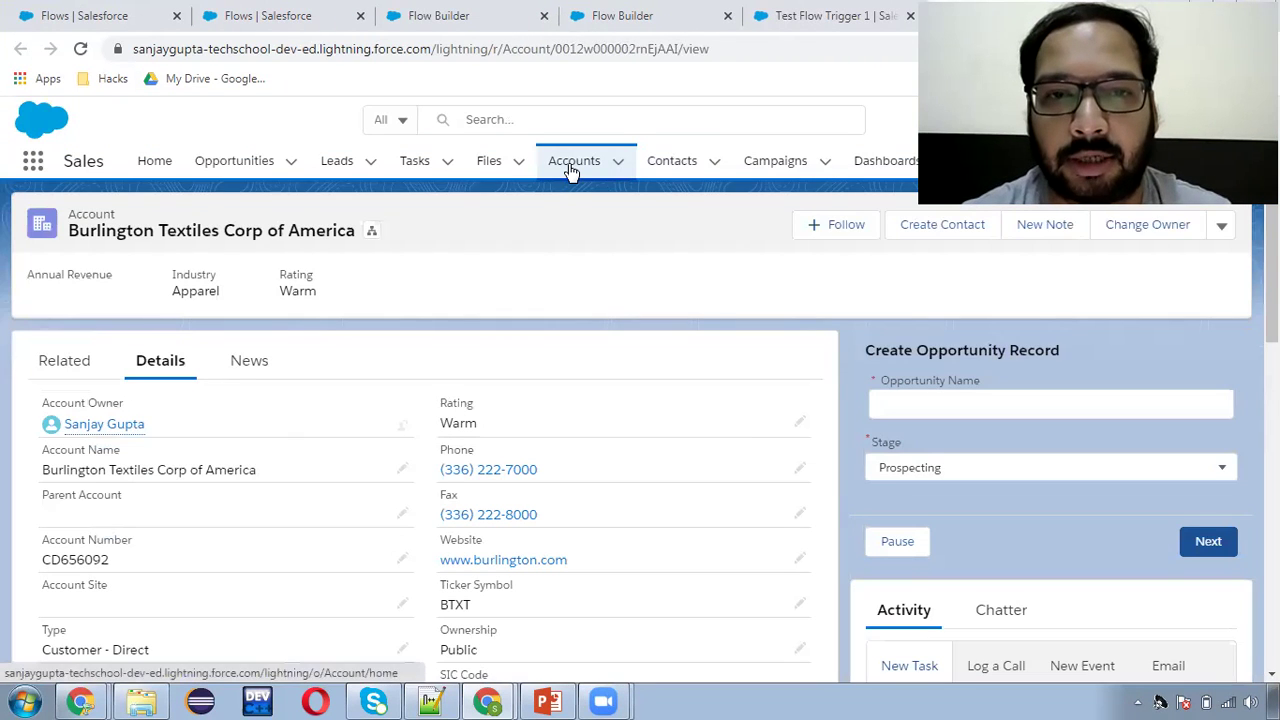
left_click(572, 172)
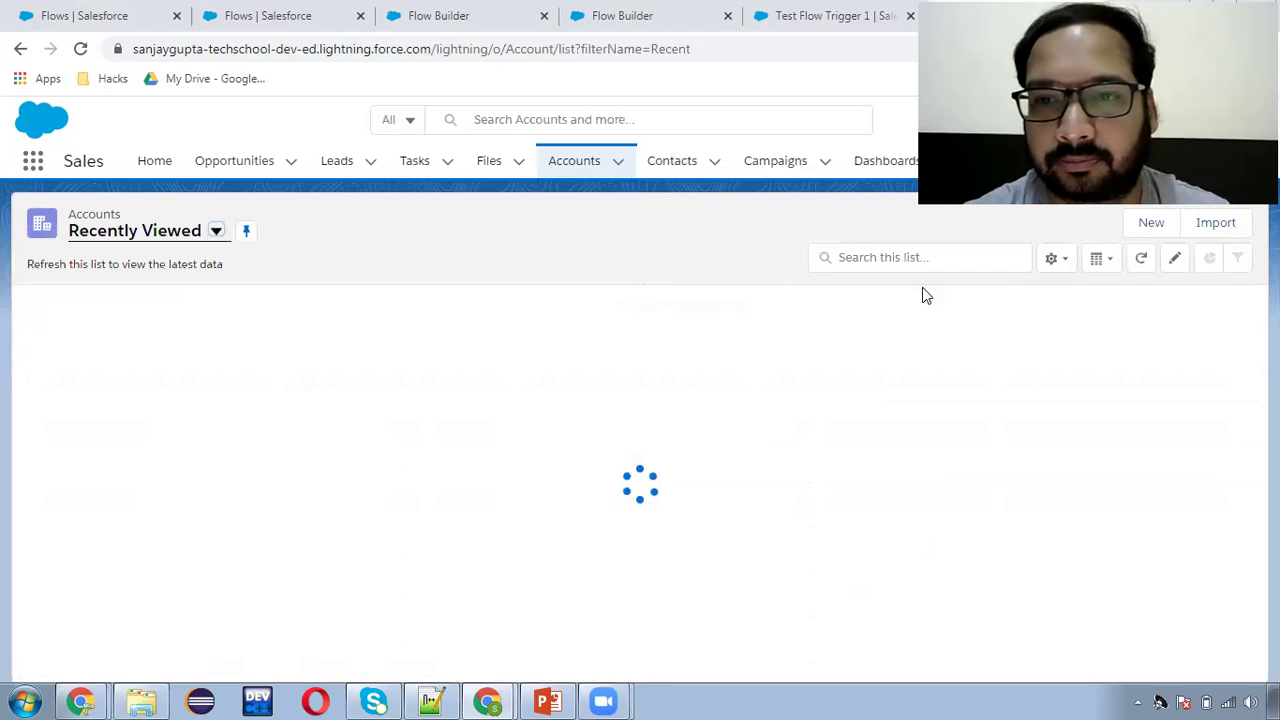
Create and save a new account named Test Flow After Save
left_click(1148, 225)
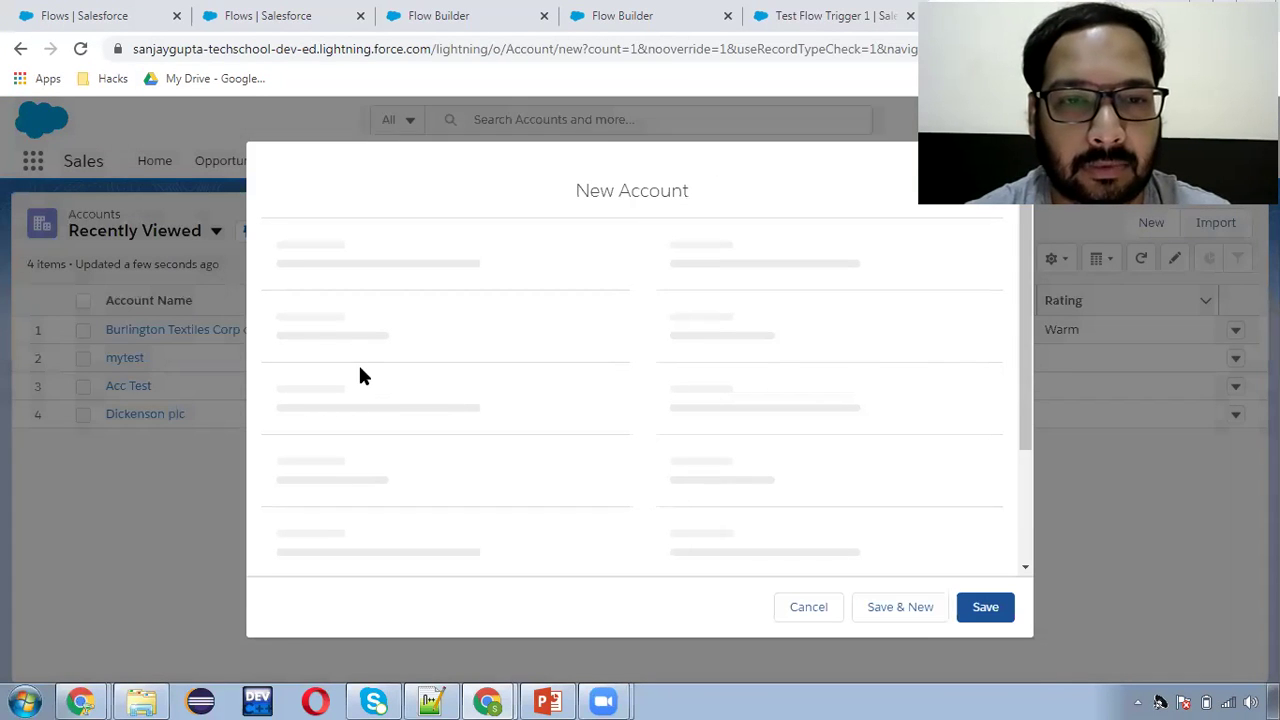
left_click(363, 355)
type("T")
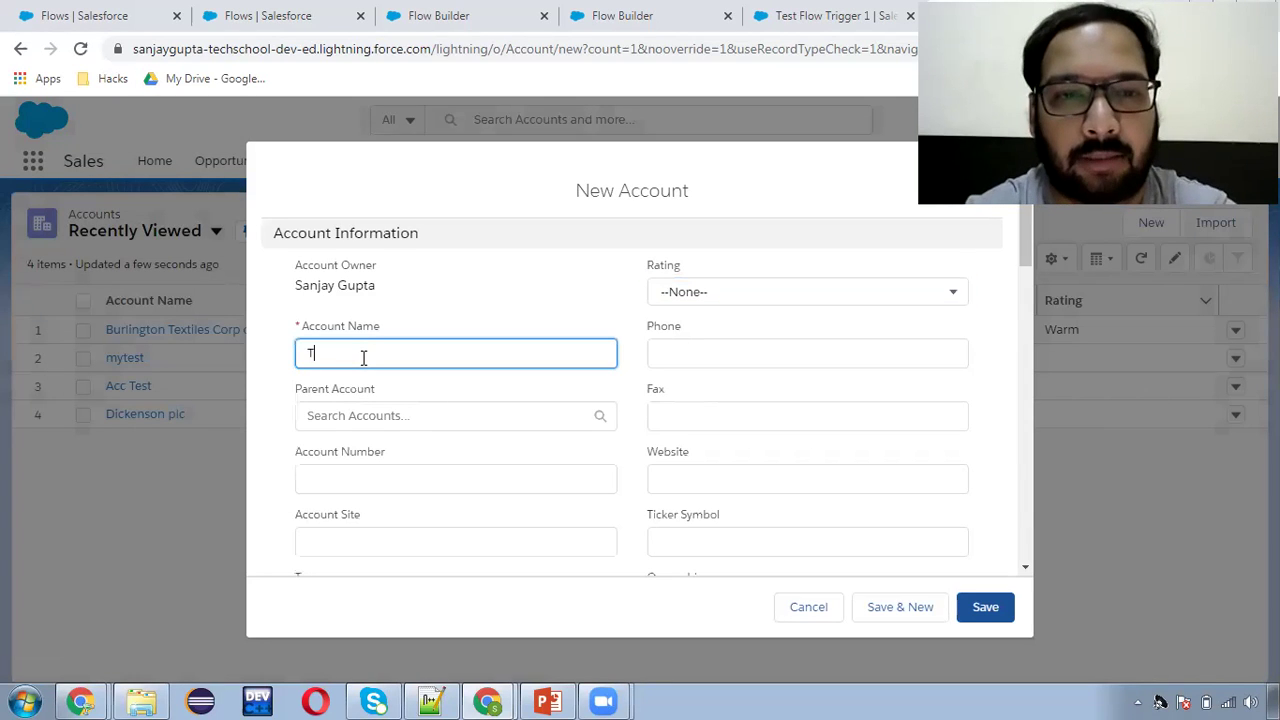
type("est F")
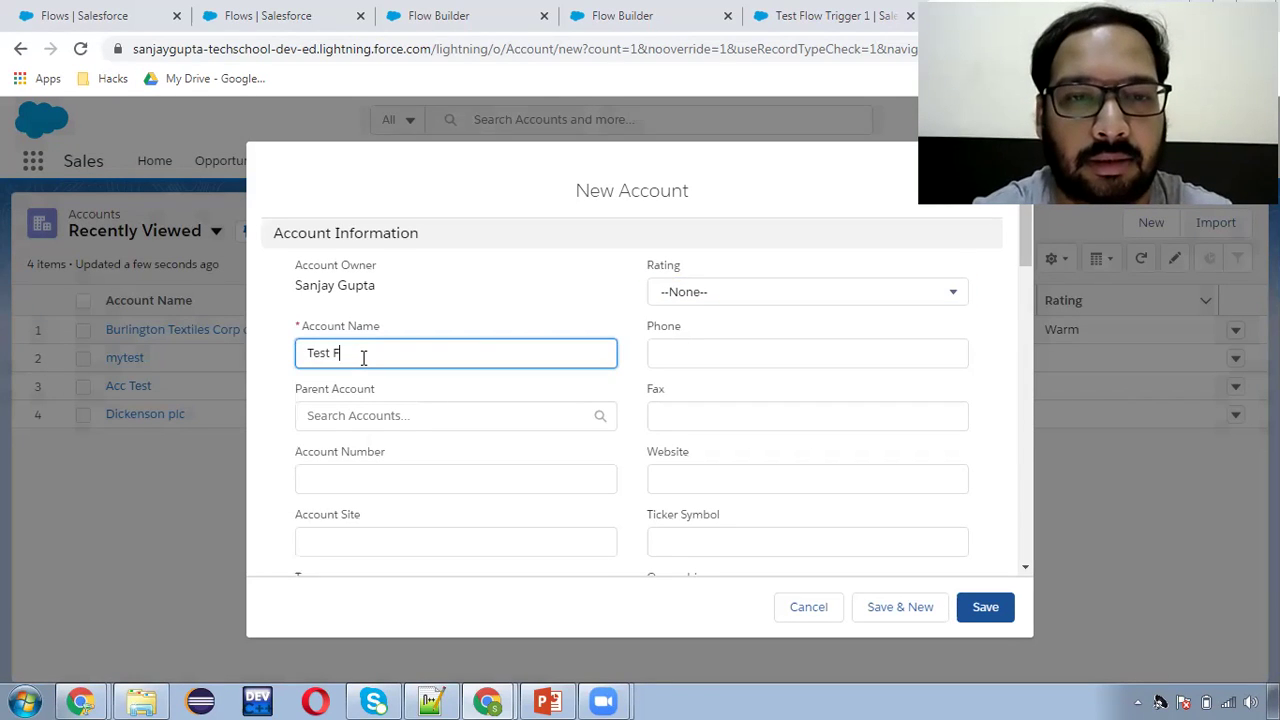
type("low After Save")
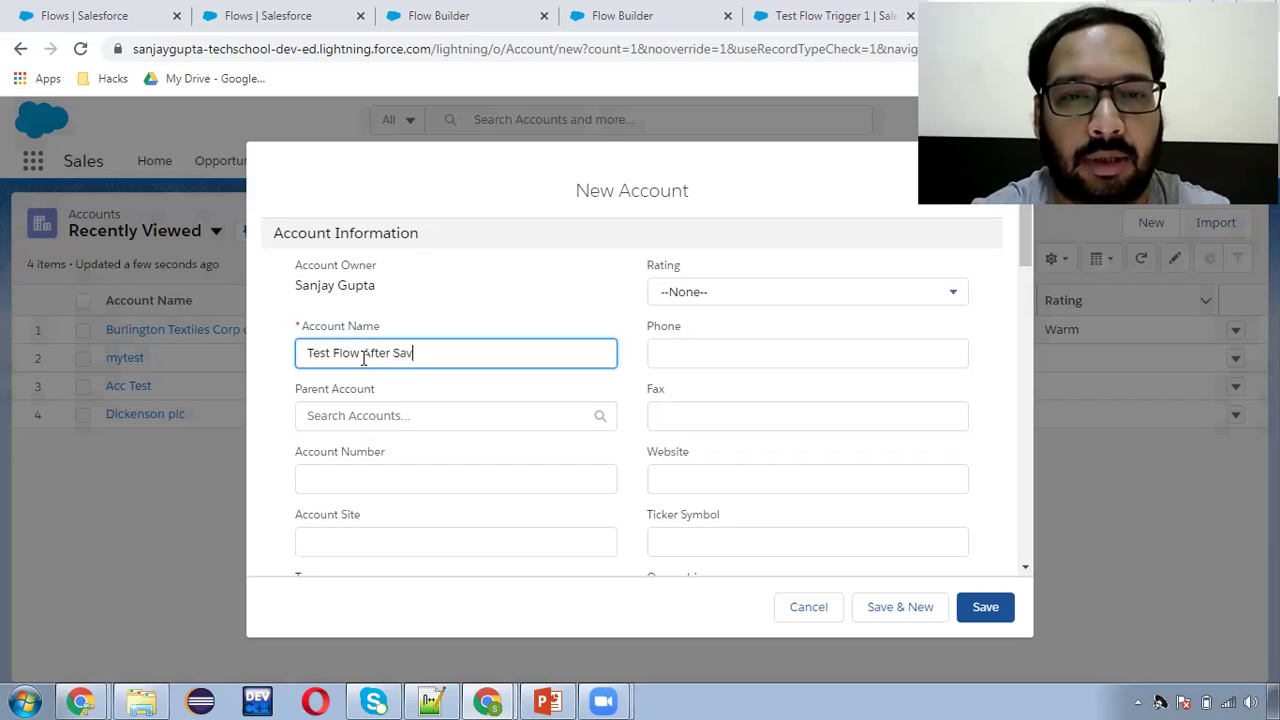
left_click(987, 608)
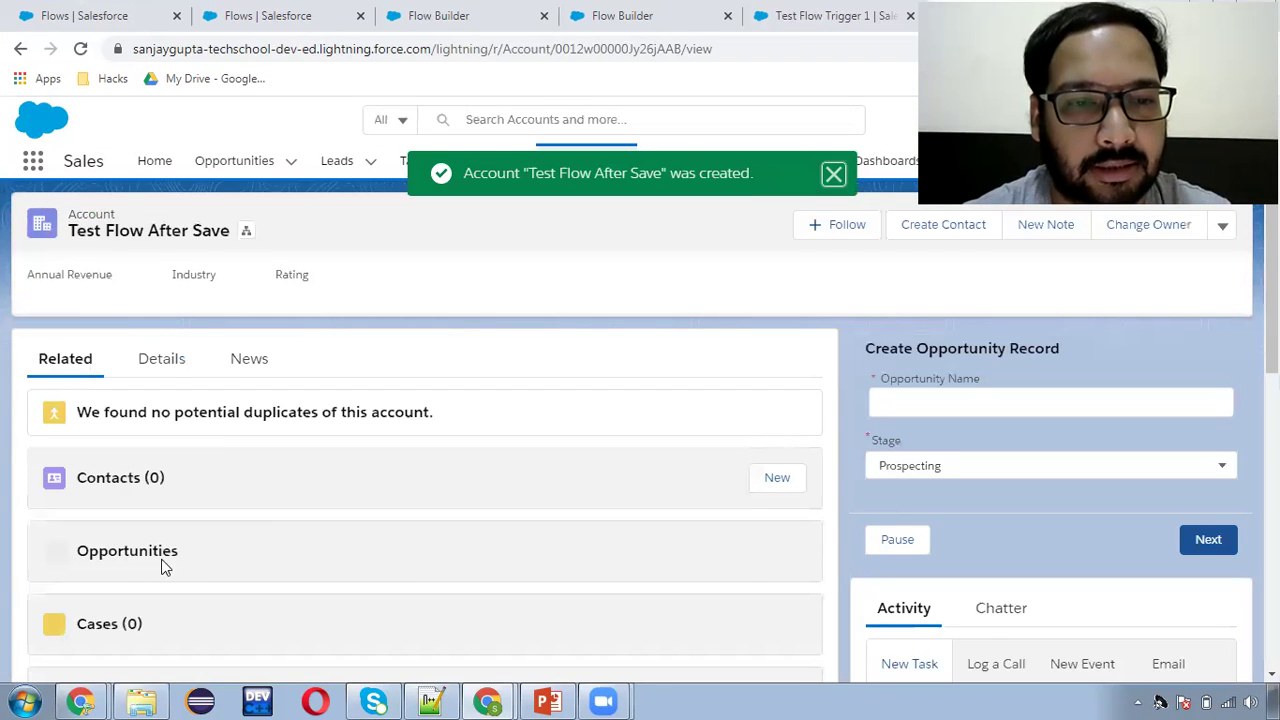
Check the new account's details and preview the opportunity in its related Opportunities list
scroll(181, 569, "down", 1)
scroll(165, 455, "up", 1)
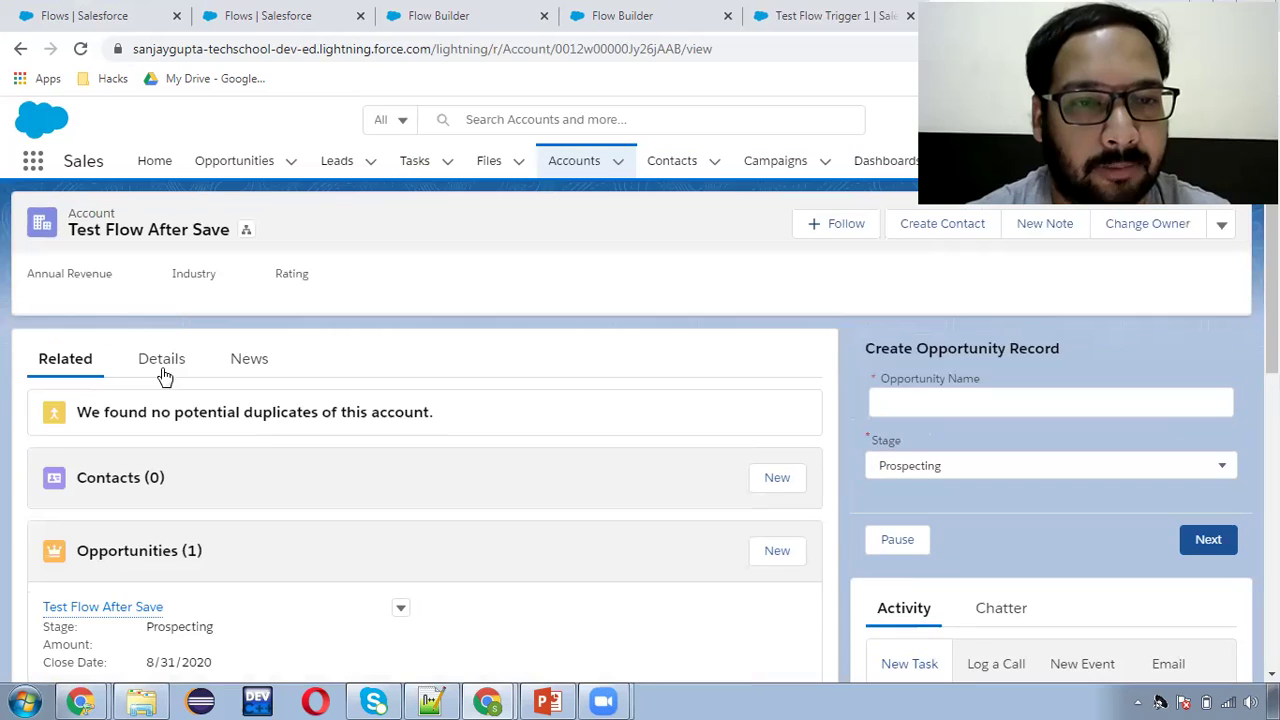
left_click(163, 360)
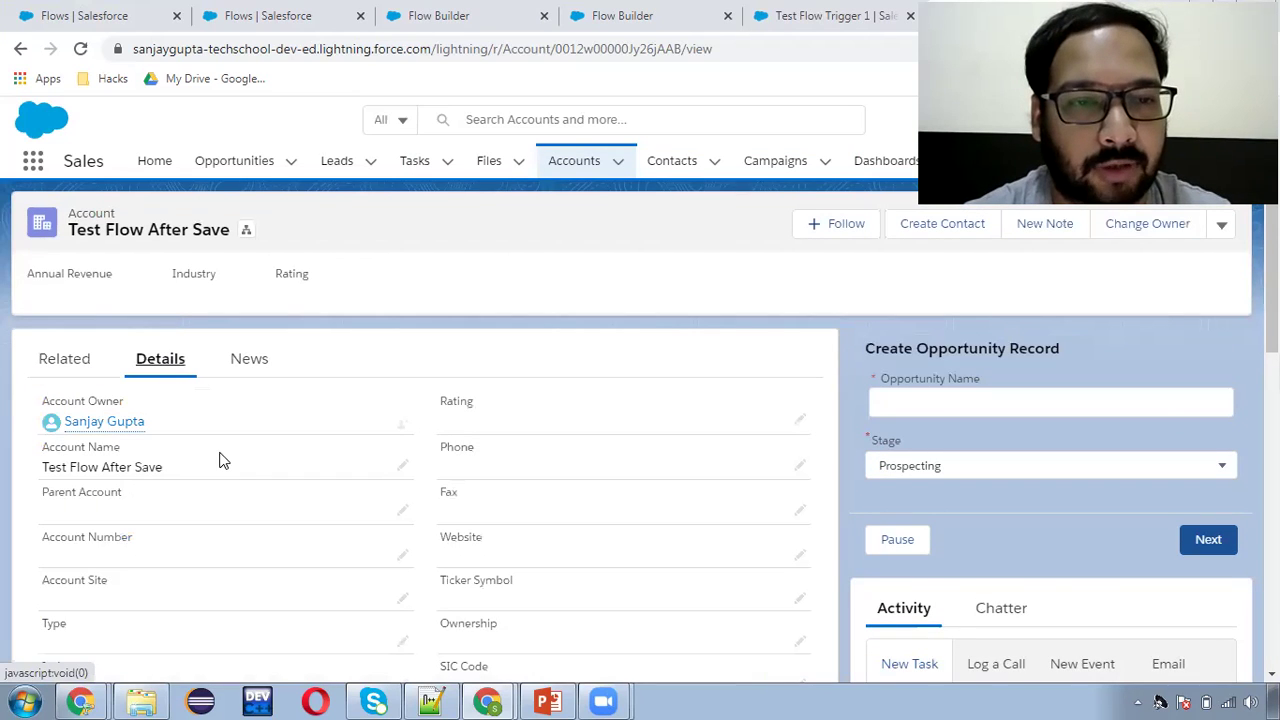
left_click(77, 368)
scroll(133, 430, "down", 2)
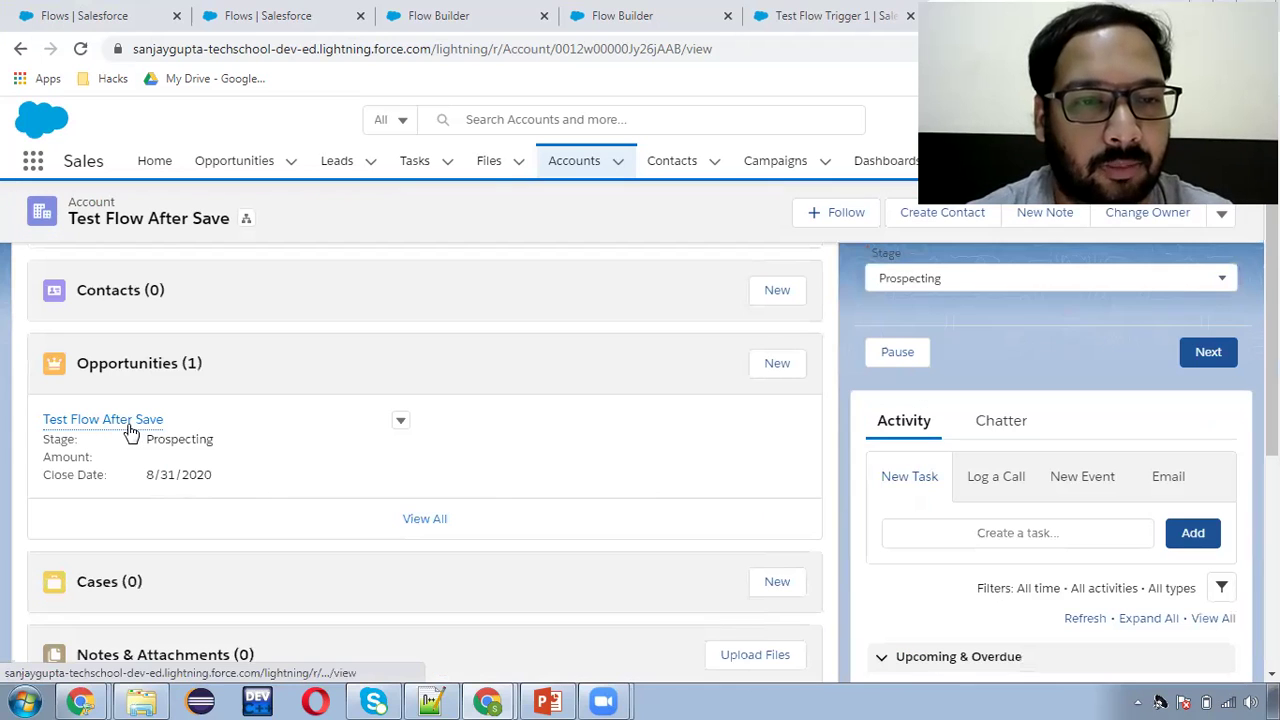
mouse_move(126, 431)
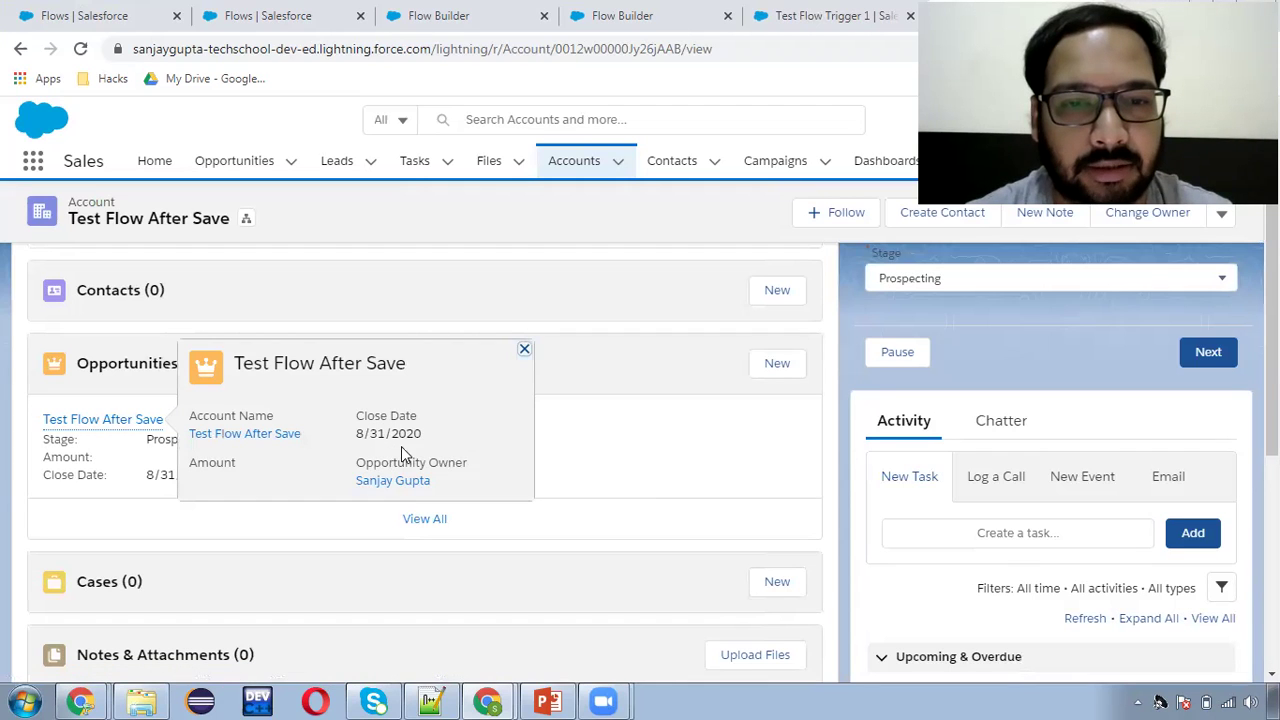
Open the account linked from the opportunity preview, look through its details, and return to the previous page
left_click(246, 436)
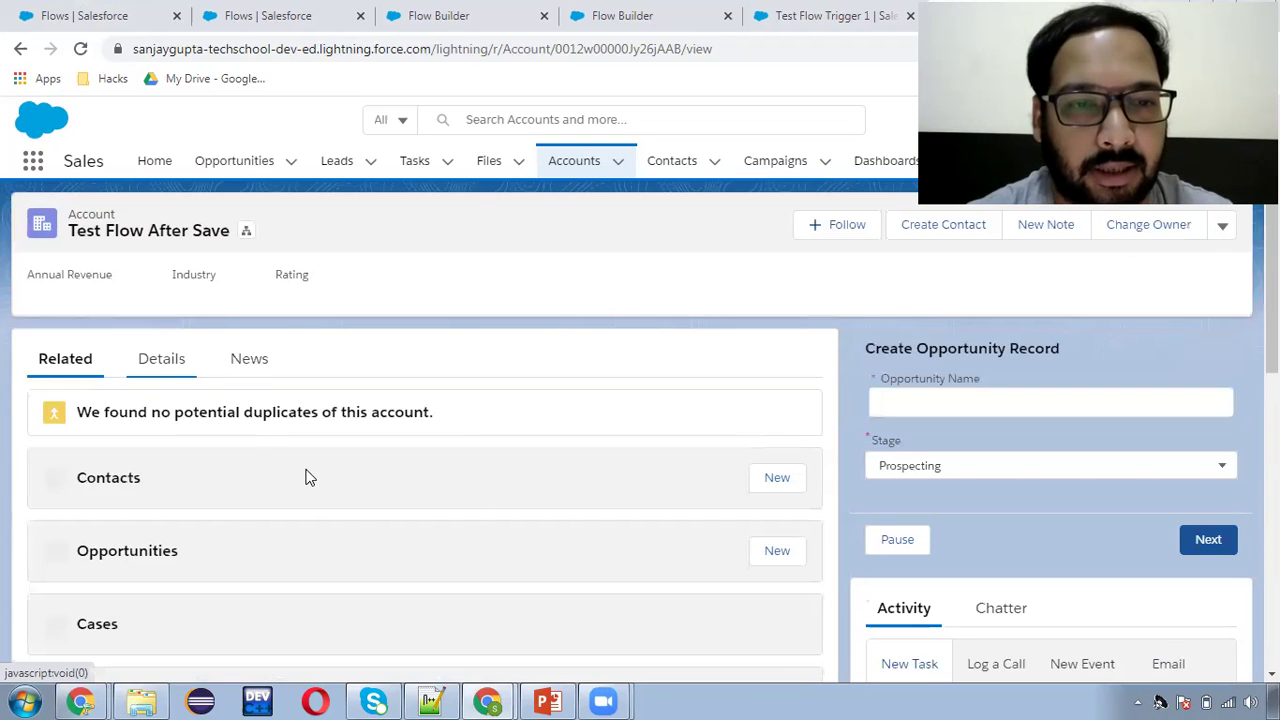
scroll(322, 525, "down", 1)
scroll(276, 485, "down", 1)
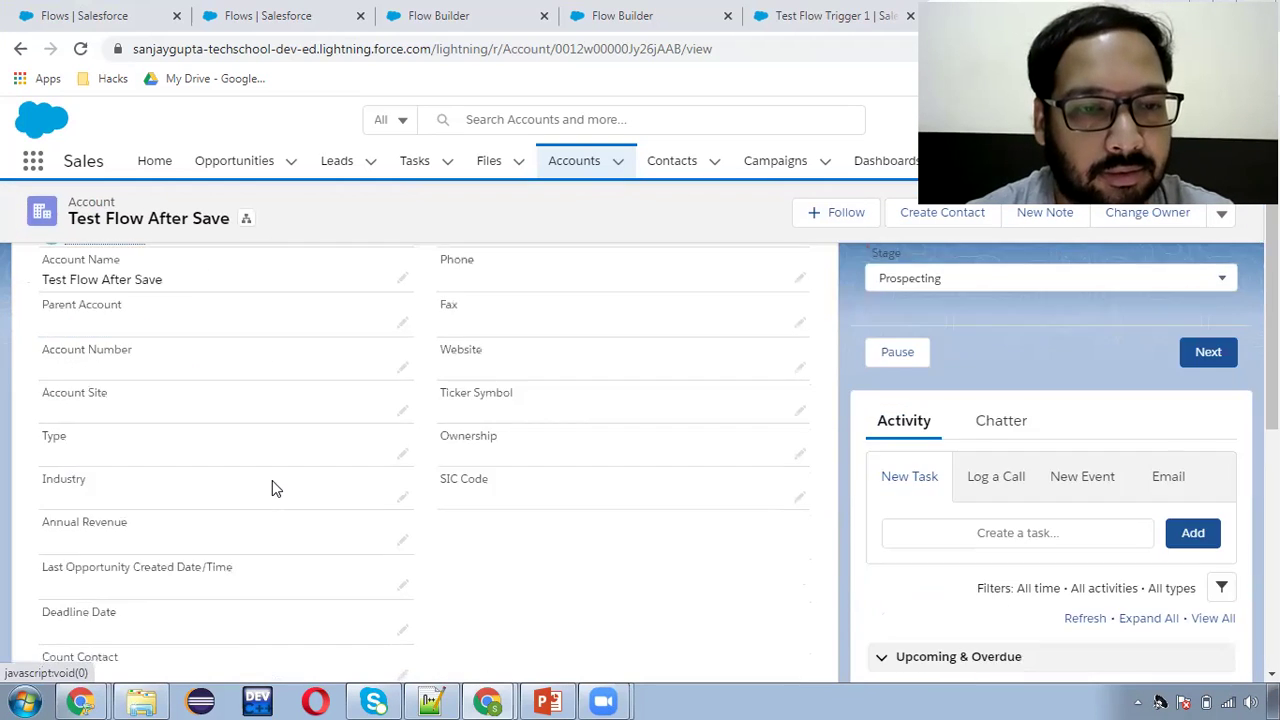
scroll(272, 484, "up", 2)
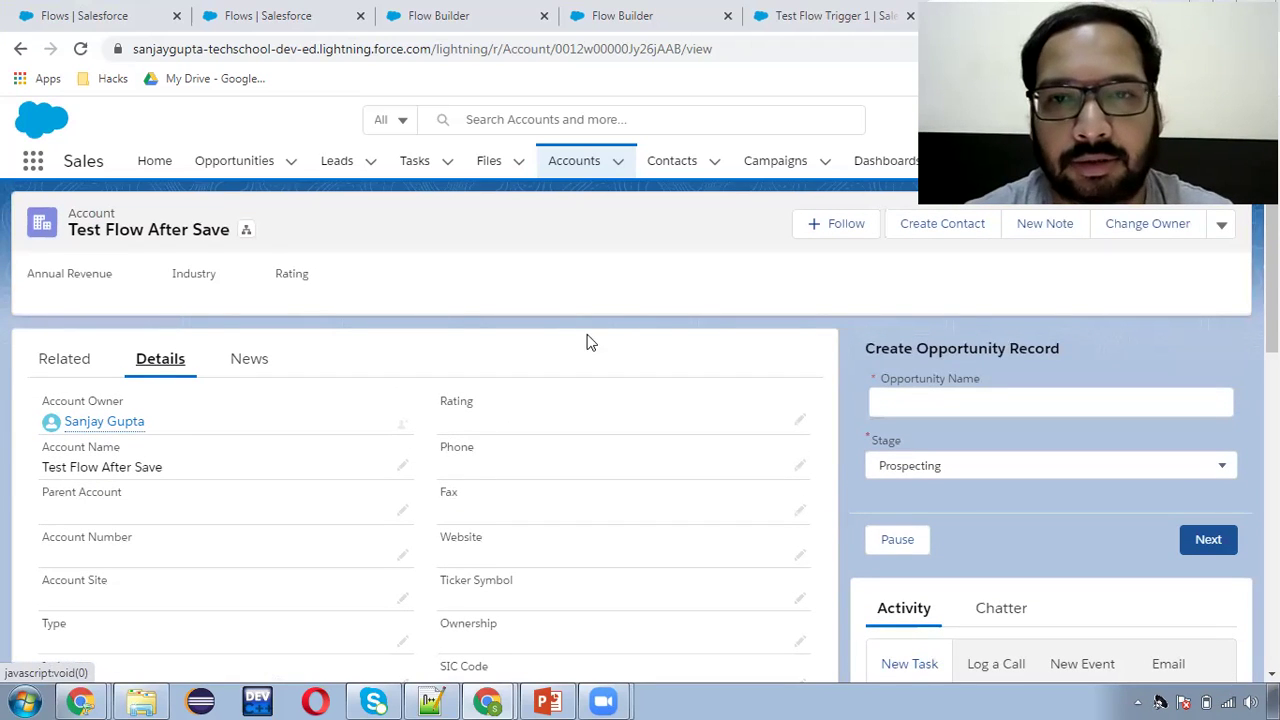
left_click(21, 49)
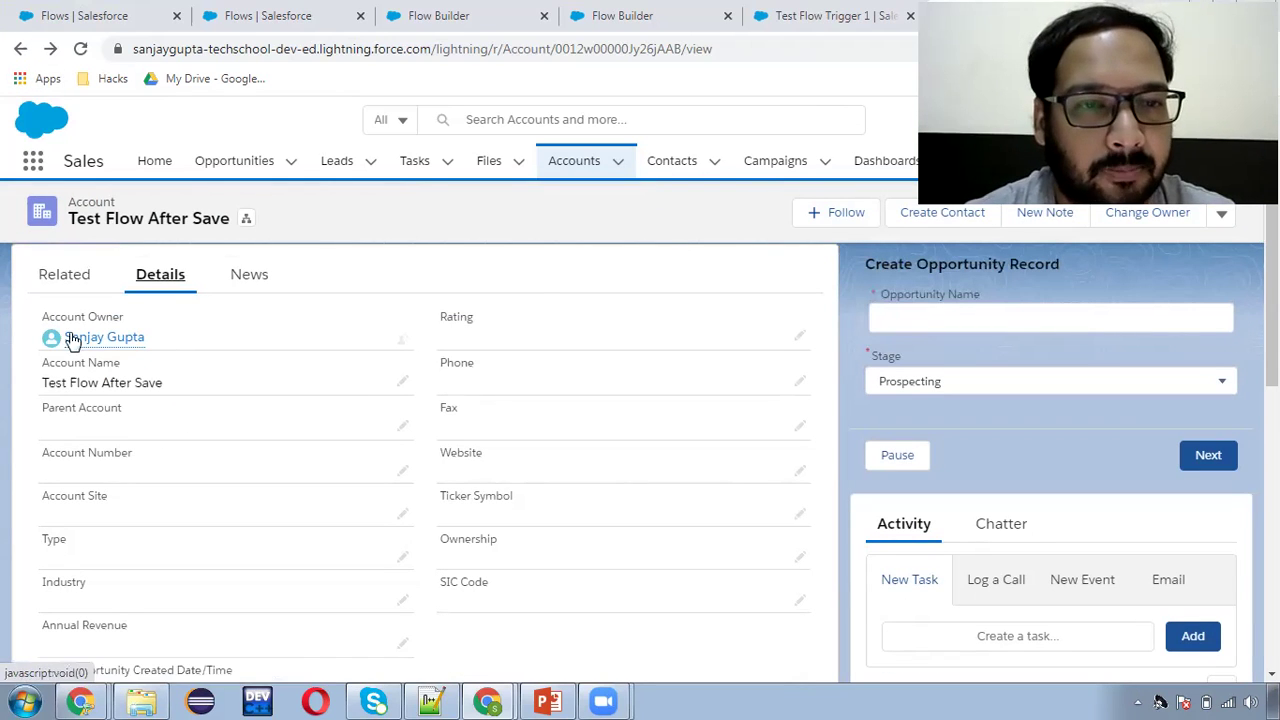
Open the account's related opportunity and examine its name, account, close date and stage in the record details
left_click(52, 282)
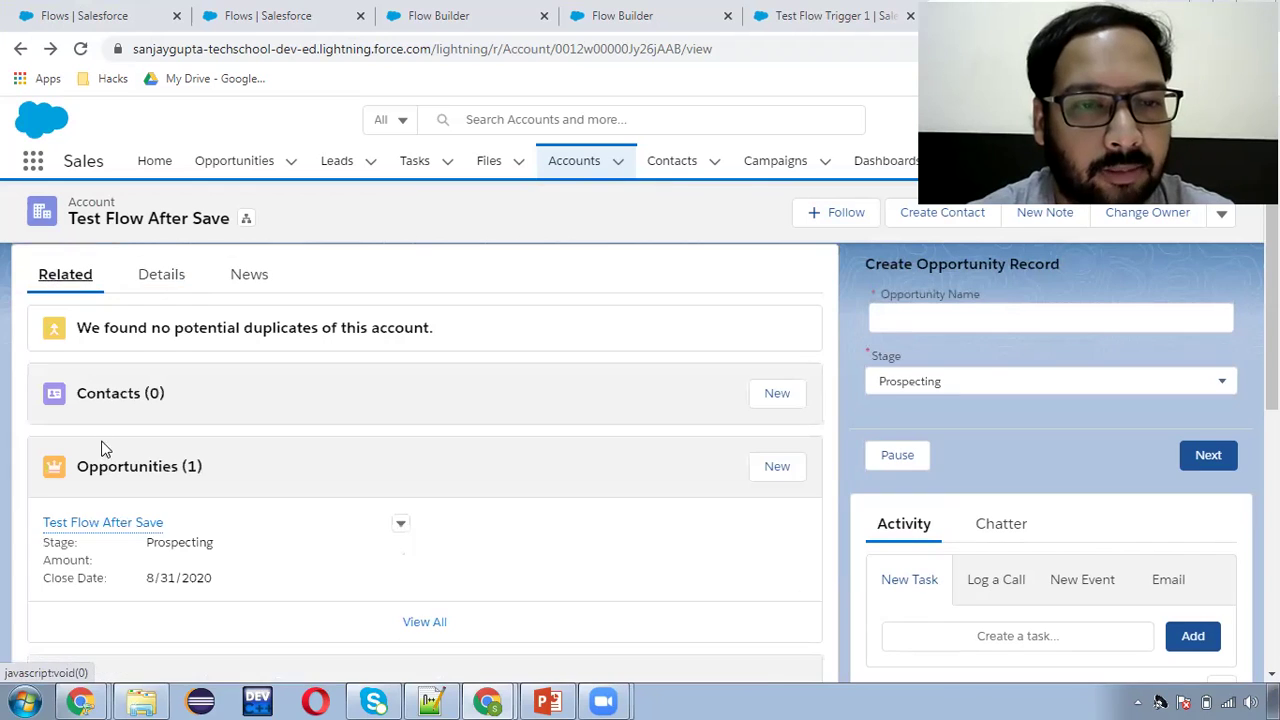
left_click(111, 524)
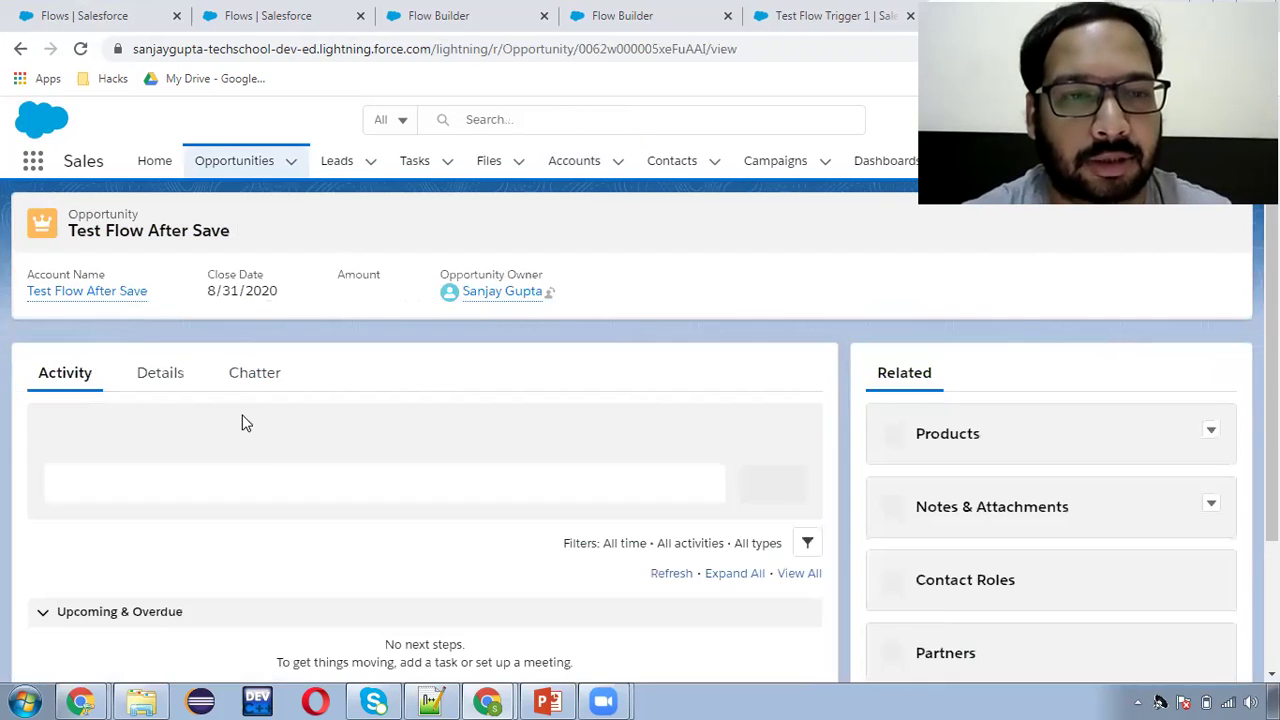
left_click(168, 432)
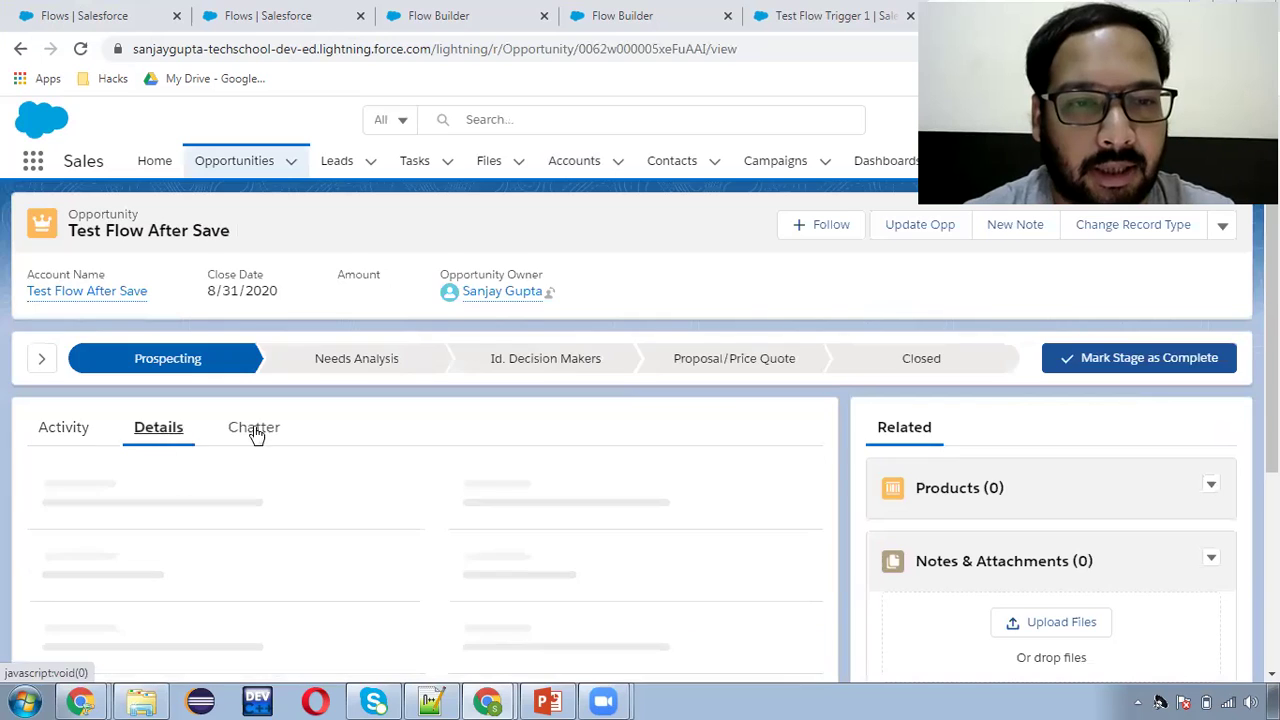
scroll(297, 436, "down", 2)
scroll(294, 437, "down", 1)
scroll(291, 449, "up", 3)
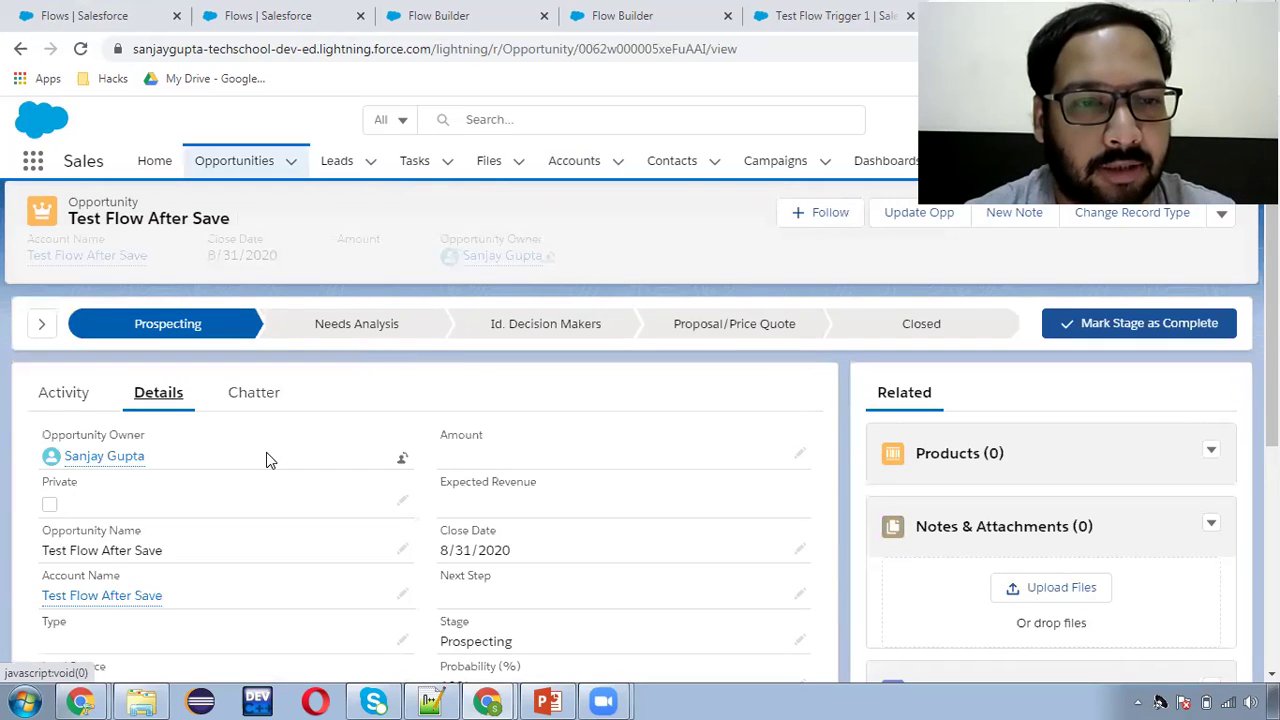
scroll(258, 456, "down", 2)
scroll(134, 443, "down", 1)
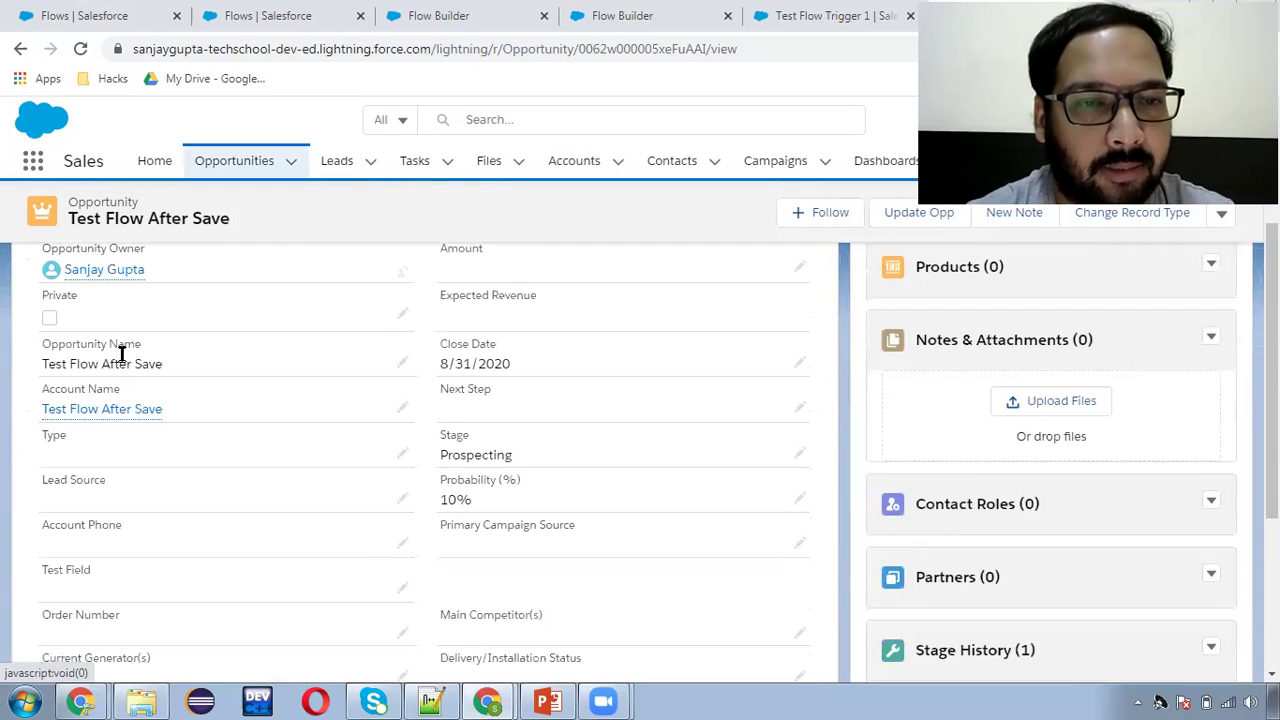
mouse_move(125, 408)
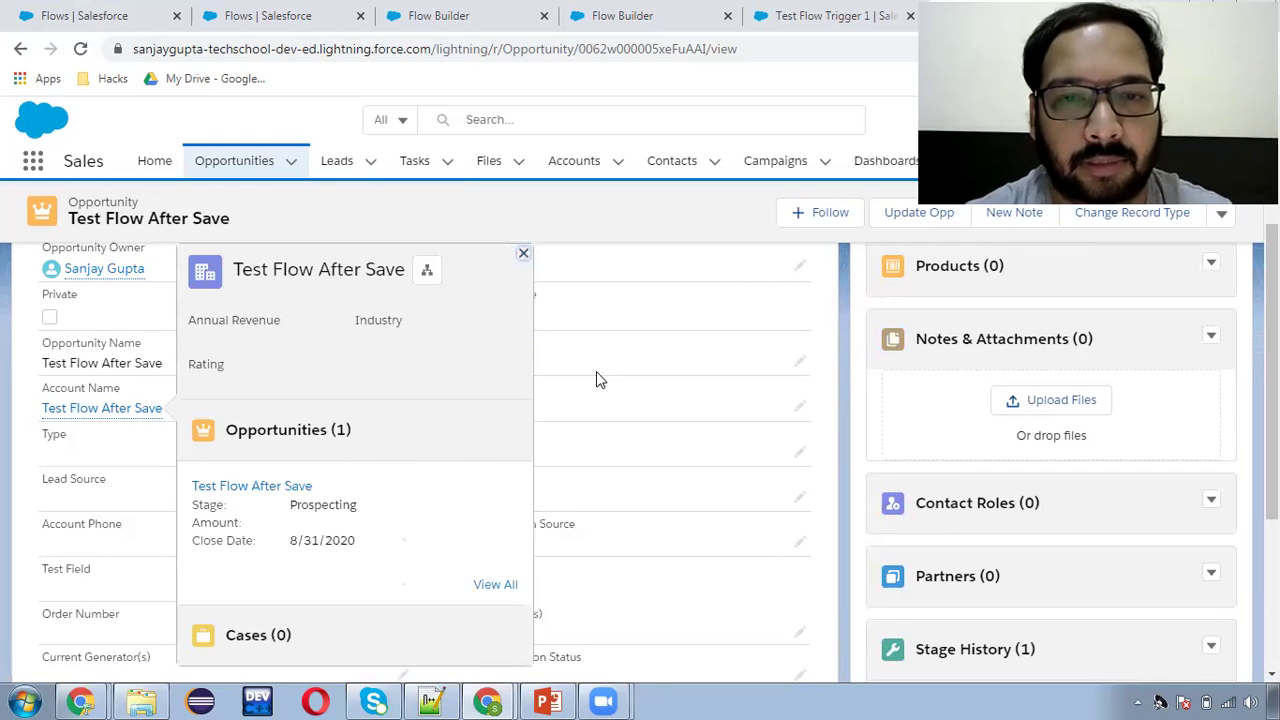
scroll(494, 452, "up", 1)
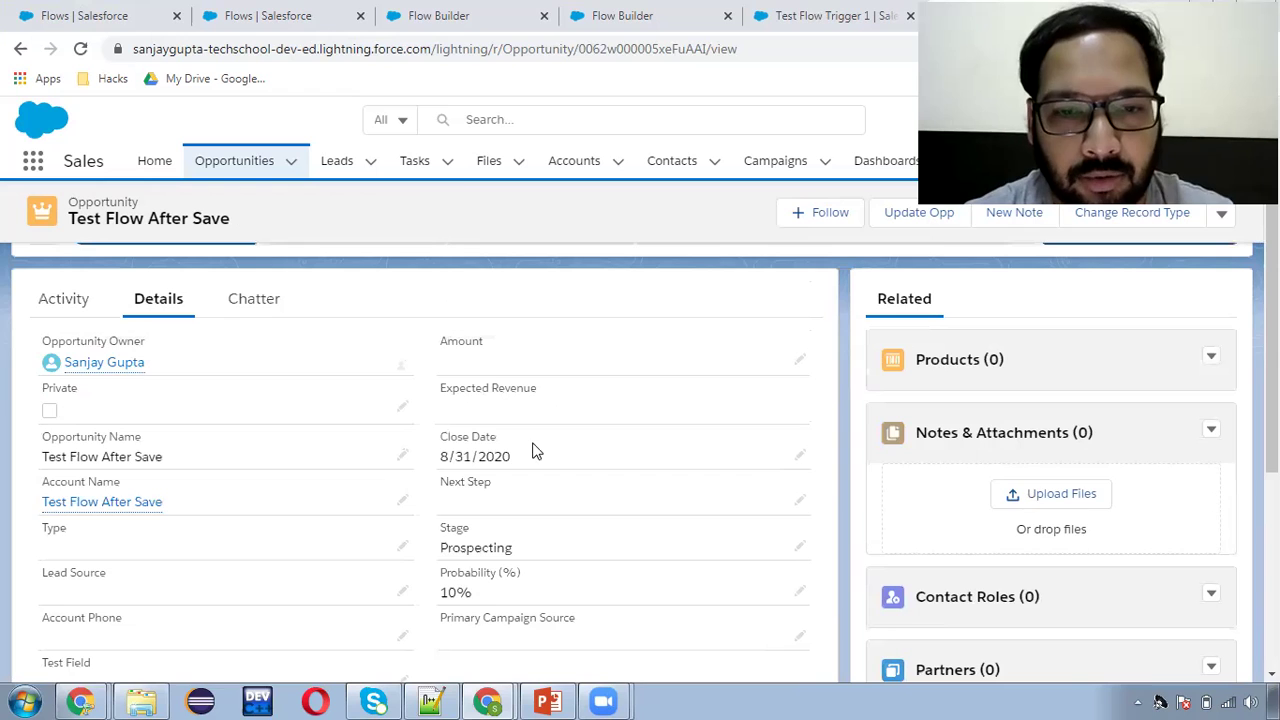
scroll(530, 472, "down", 1)
scroll(493, 454, "down", 1)
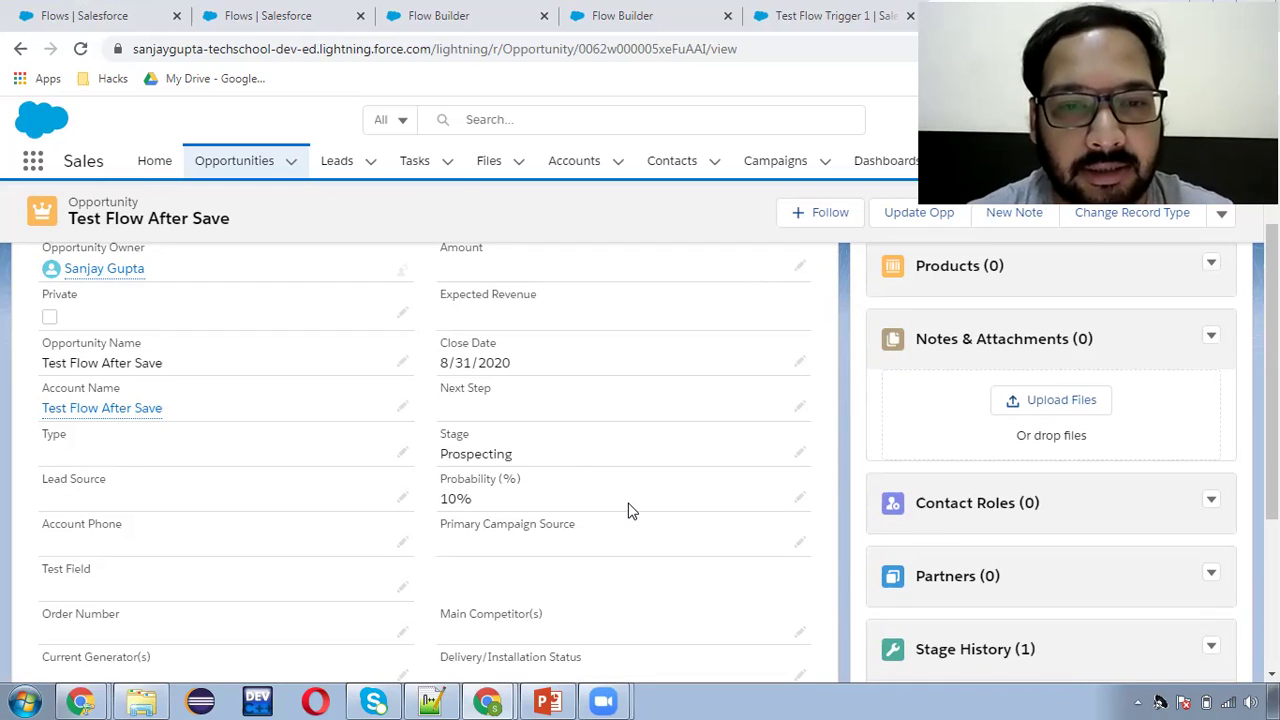
Review the opportunity's remaining detail fields, its header summary and its stage path
scroll(628, 510, "down", 1)
scroll(628, 510, "up", 2)
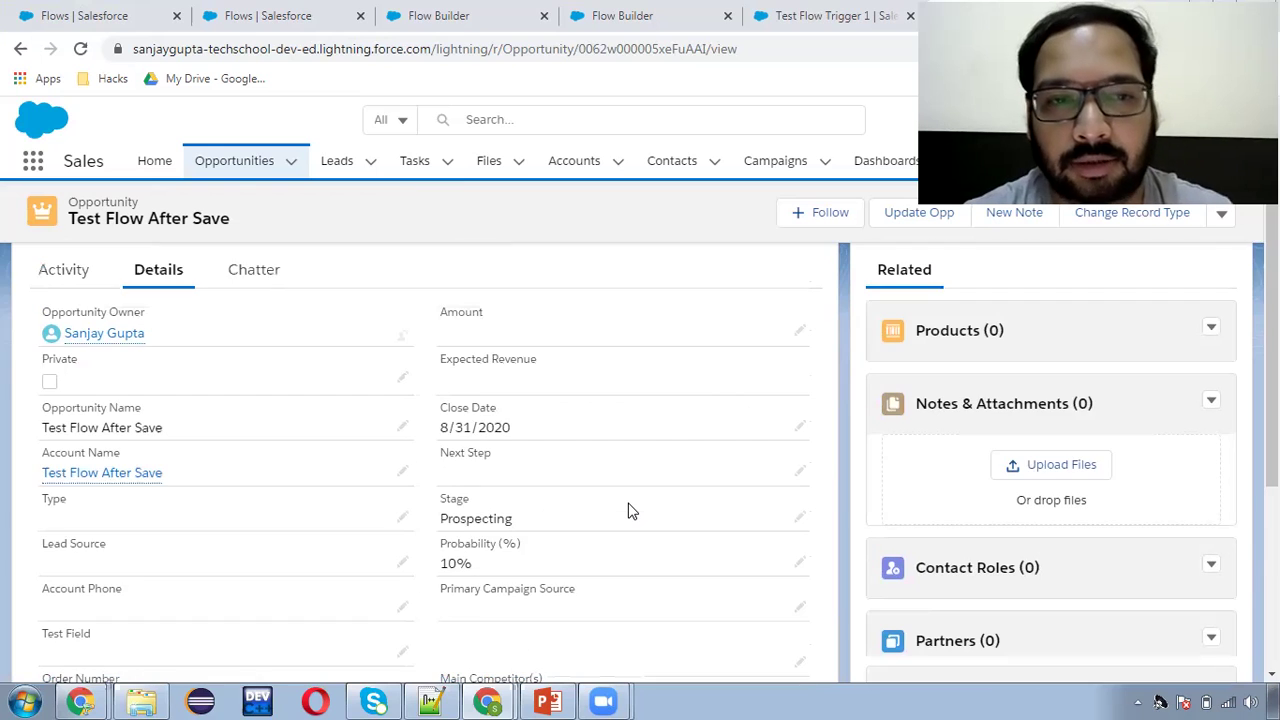
scroll(661, 437, "up", 2)
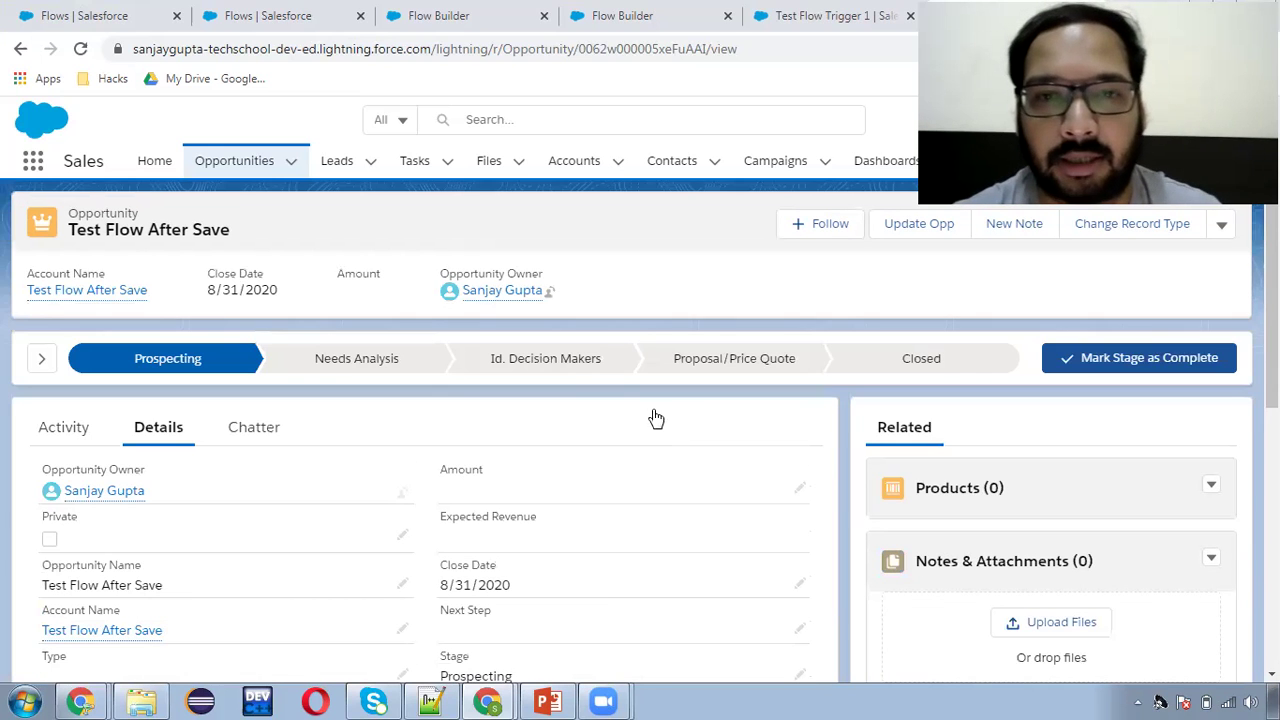
Compare the After save on Account flow with the Before Save on Contact flow, and switch to the presentation slides
left_click(451, 18)
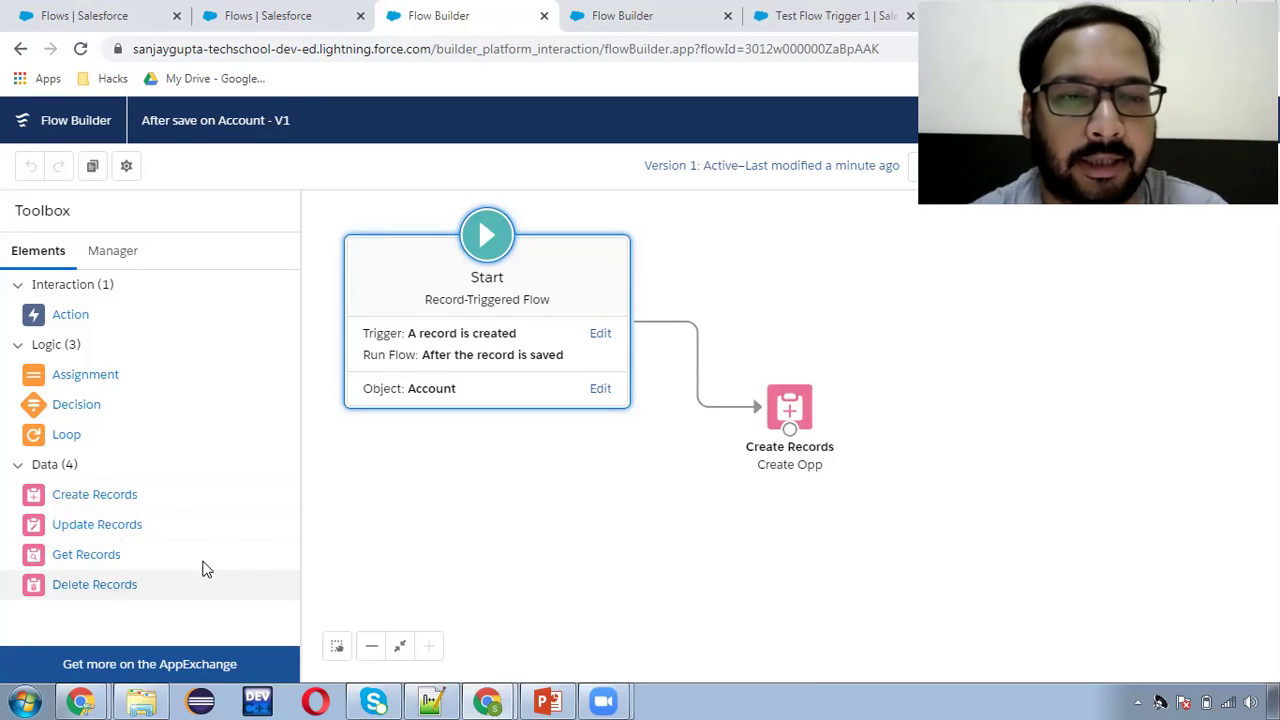
left_click(676, 12)
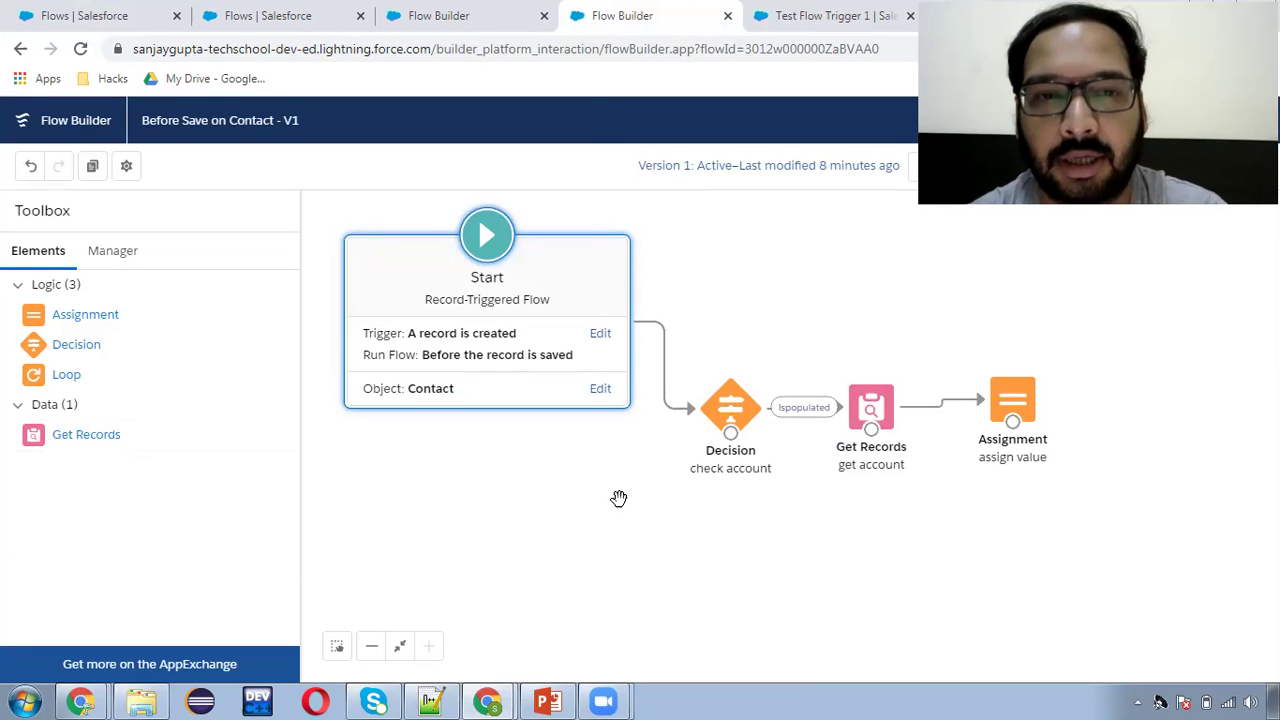
left_click(470, 10)
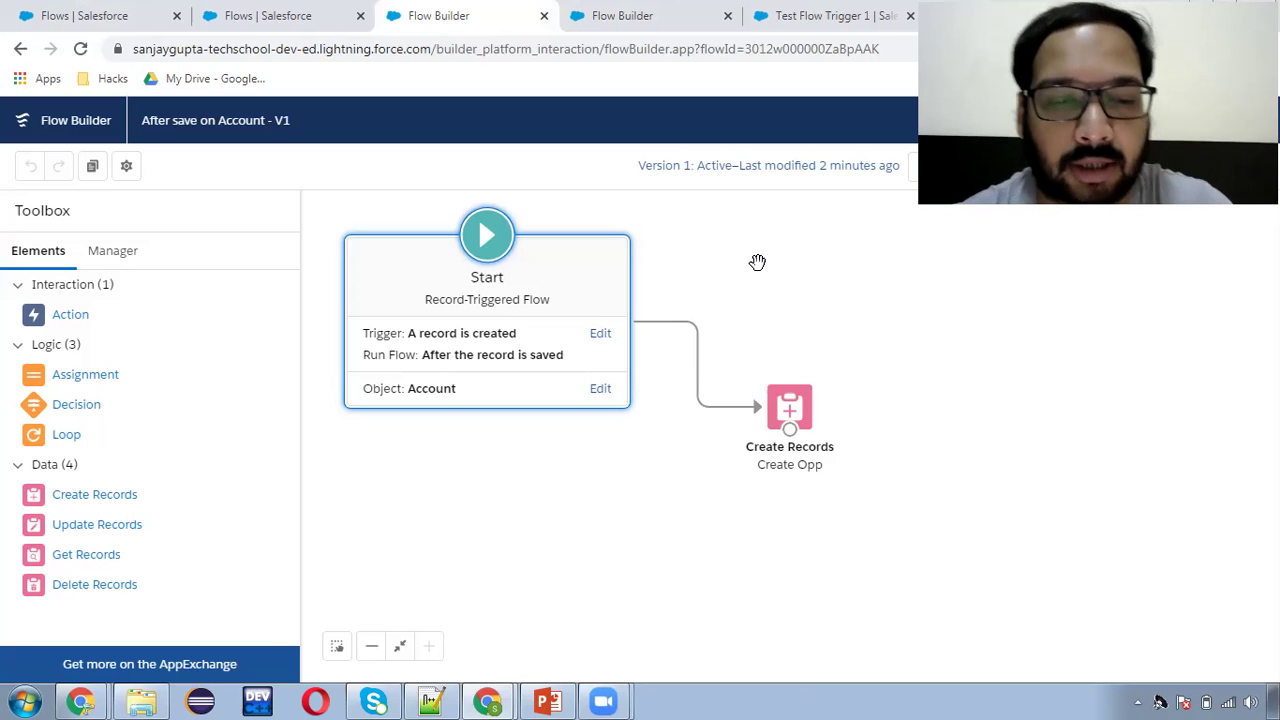
key("alt+Tab")
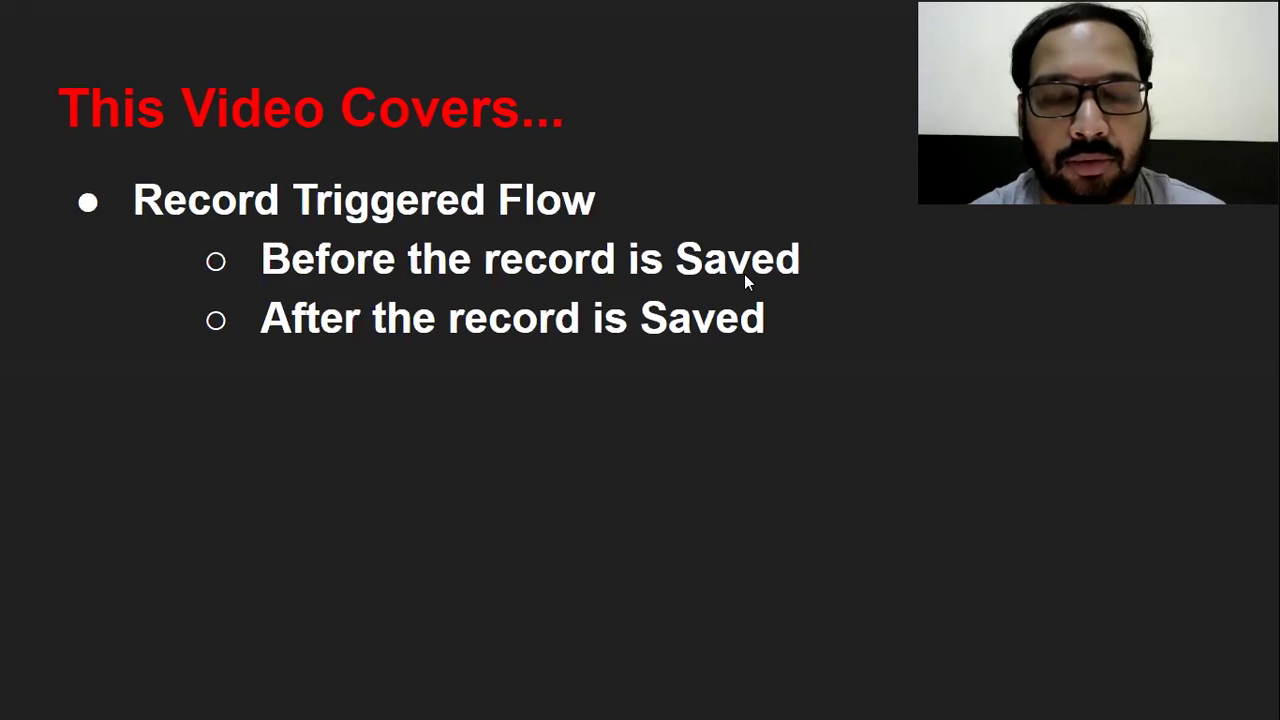